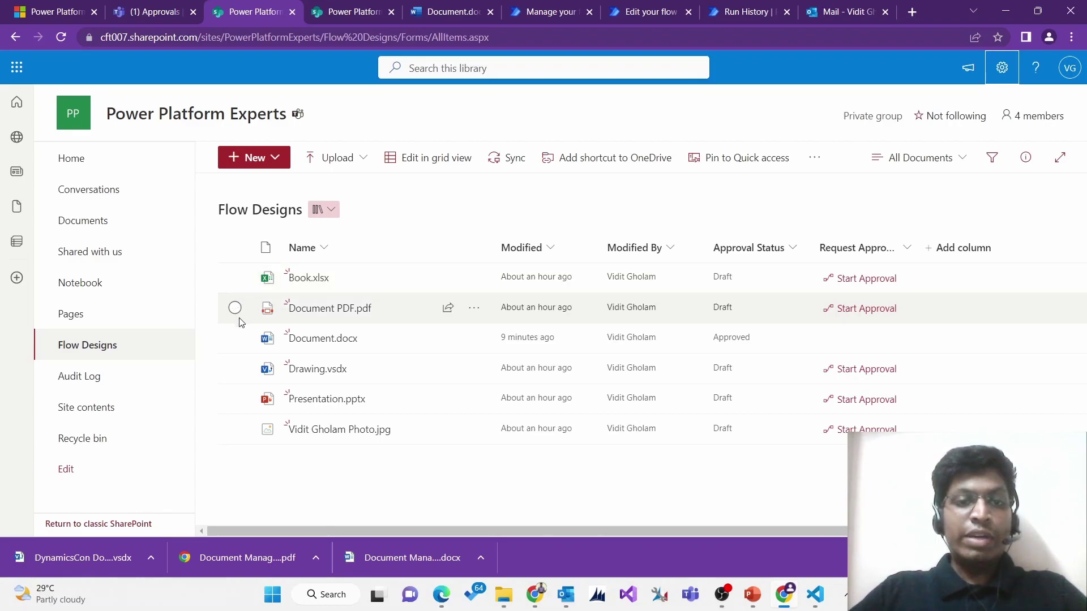
Start the Document Approval Flow for Book.xlsx with the first listed approver e-mail, run it, and refresh the Flow Designs library
{"action": "mouse_move", "coordinate": [398, 342]}
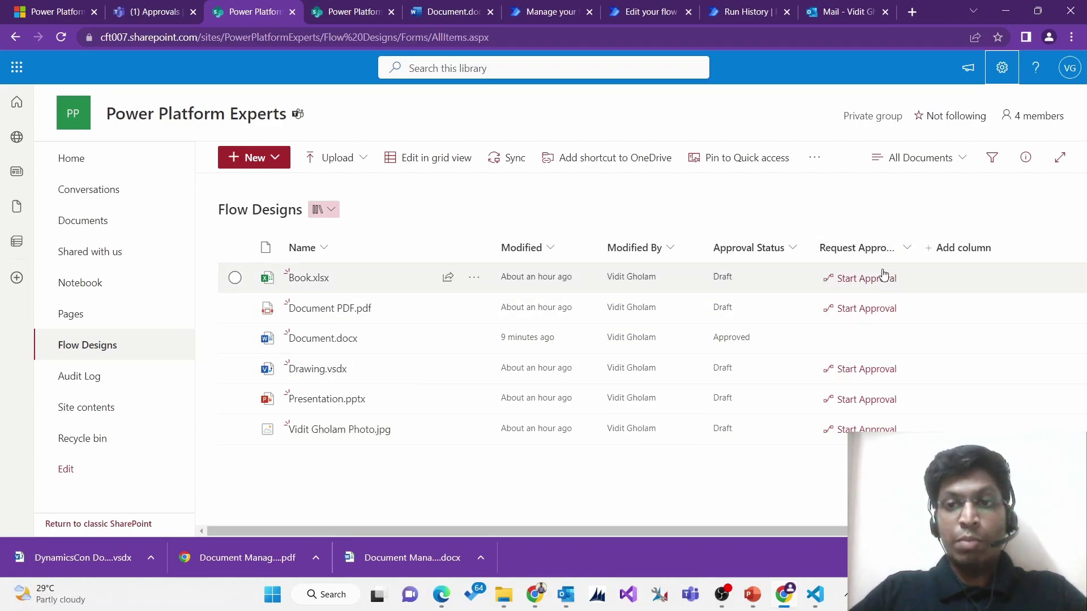
{"action": "left_click", "coordinate": [852, 282]}
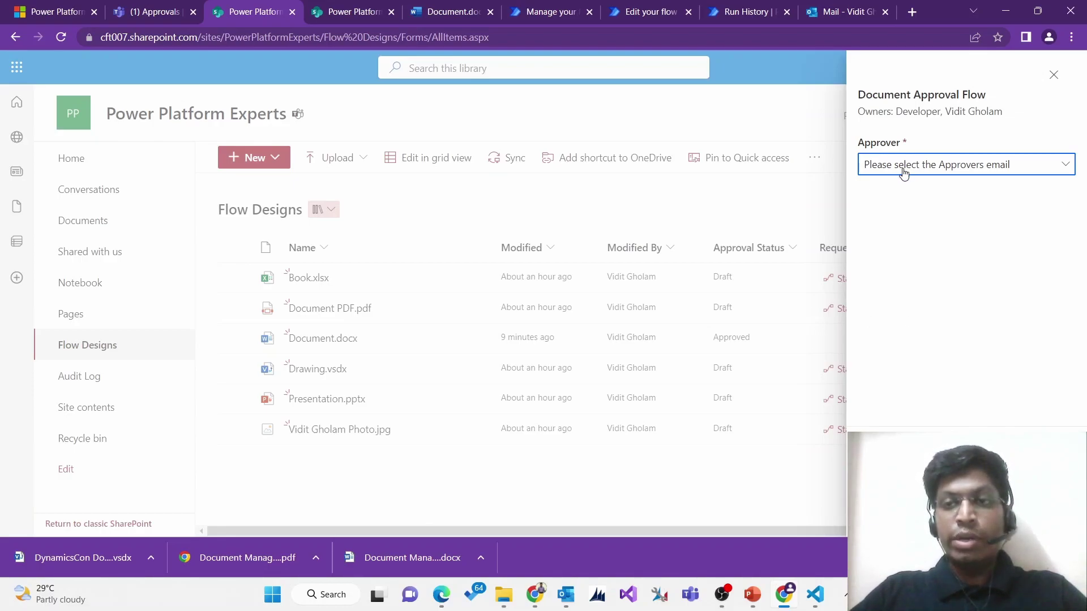
{"action": "left_click", "coordinate": [904, 169]}
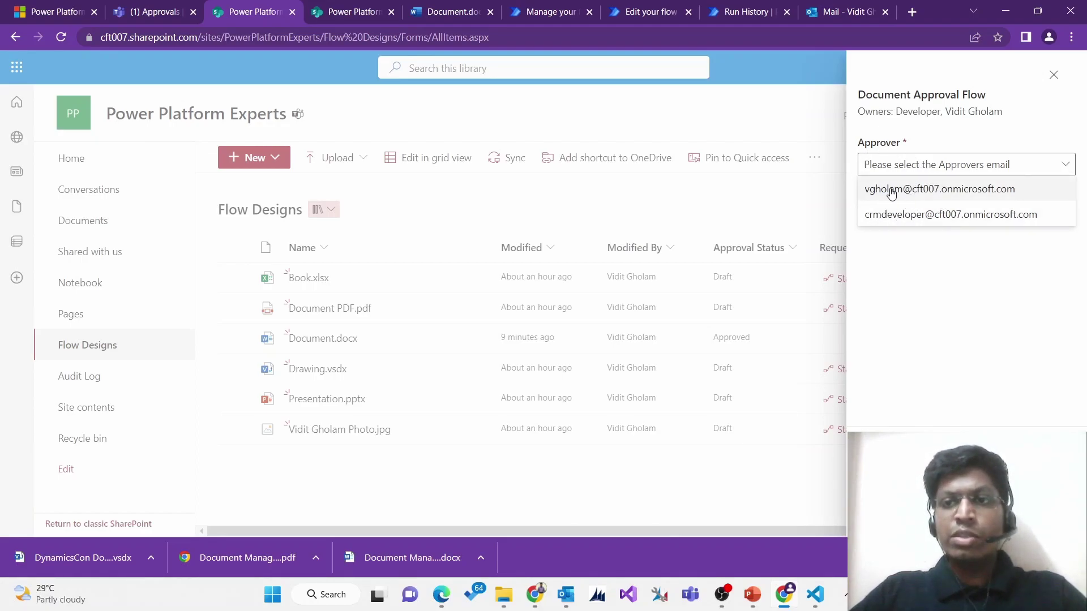
{"action": "left_click", "coordinate": [911, 190]}
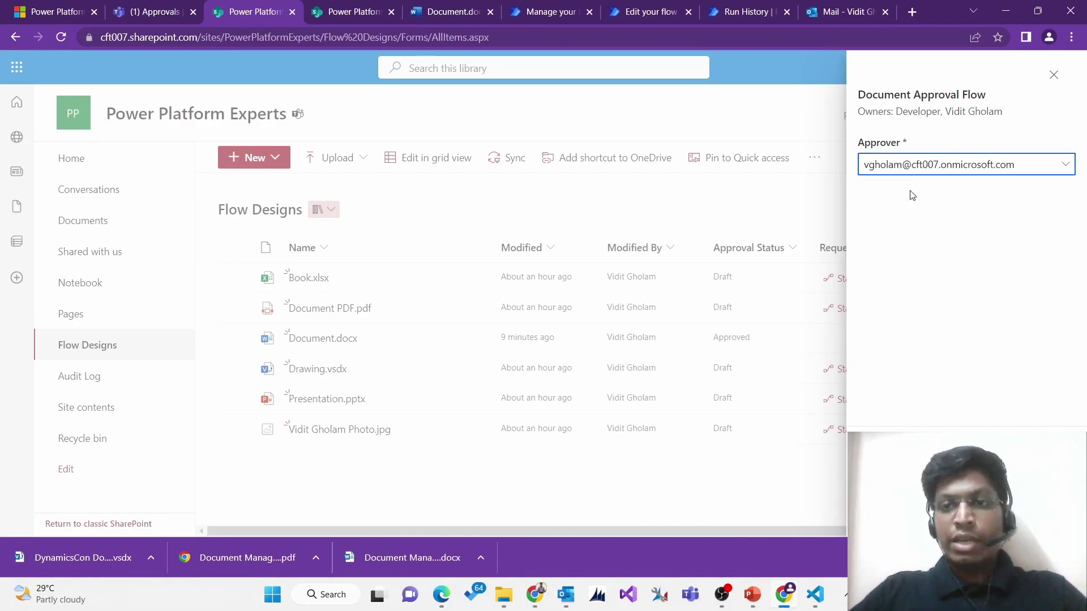
{"action": "left_click", "coordinate": [883, 453]}
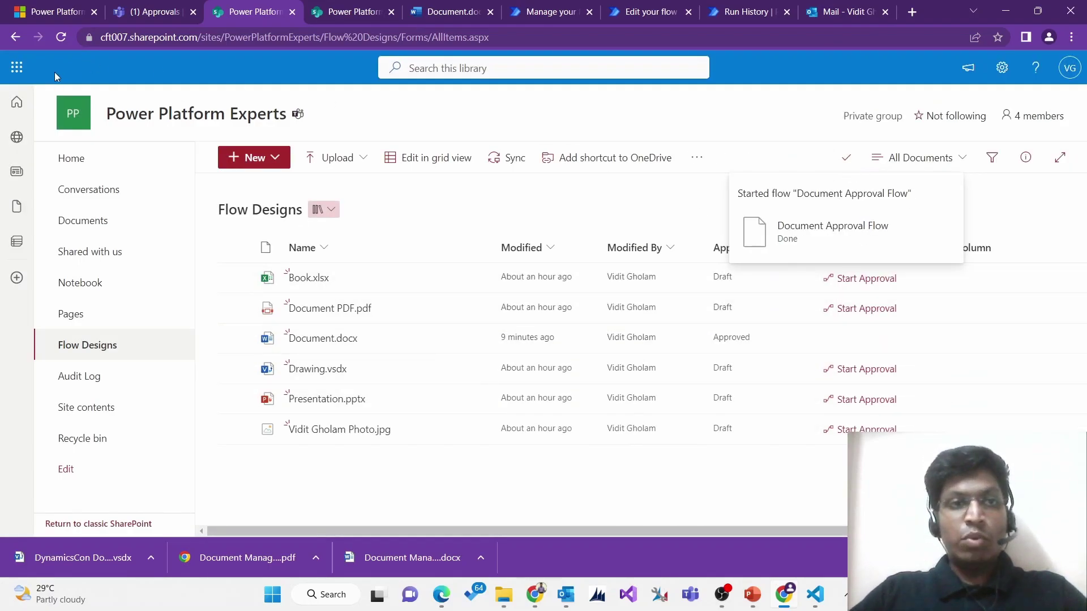
{"action": "left_click", "coordinate": [61, 37]}
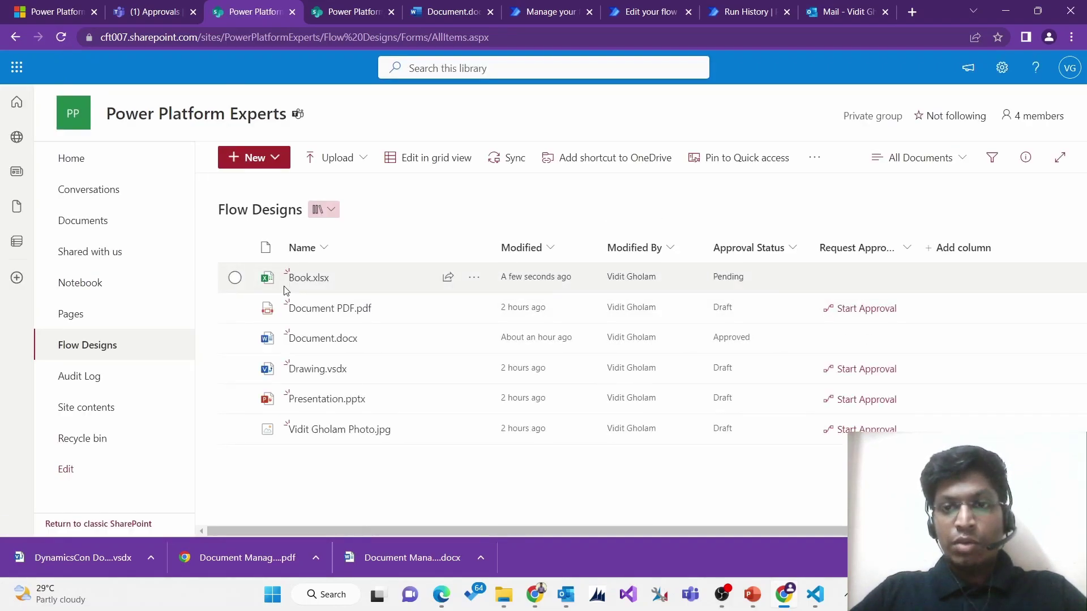
{"action": "mouse_move", "coordinate": [303, 279]}
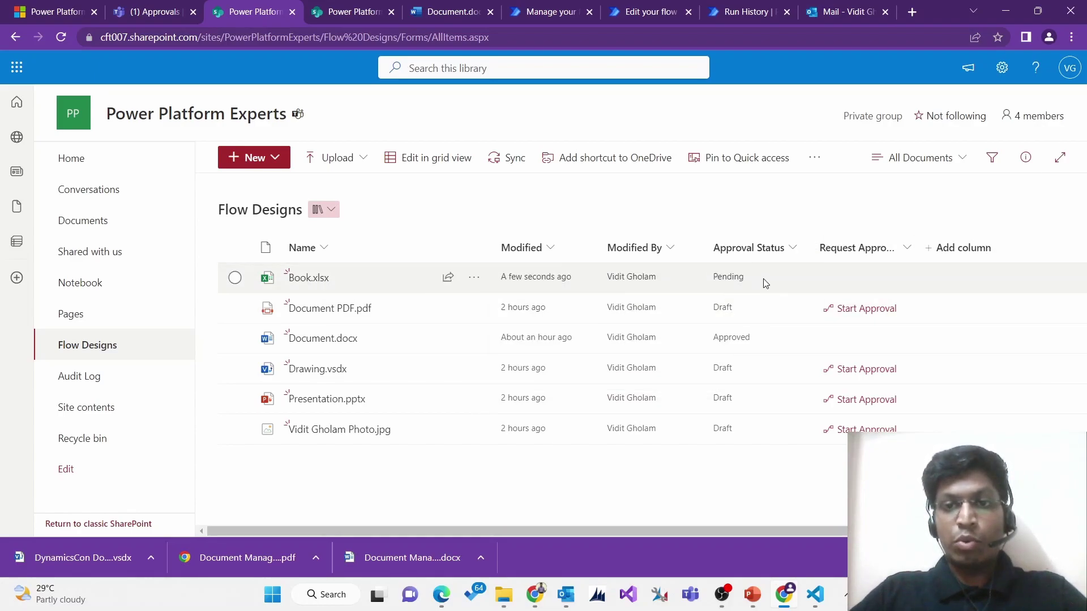
Switch to Microsoft Teams, open the newest approval request for Book.xlsx, and approve it
{"action": "left_click", "coordinate": [150, 14]}
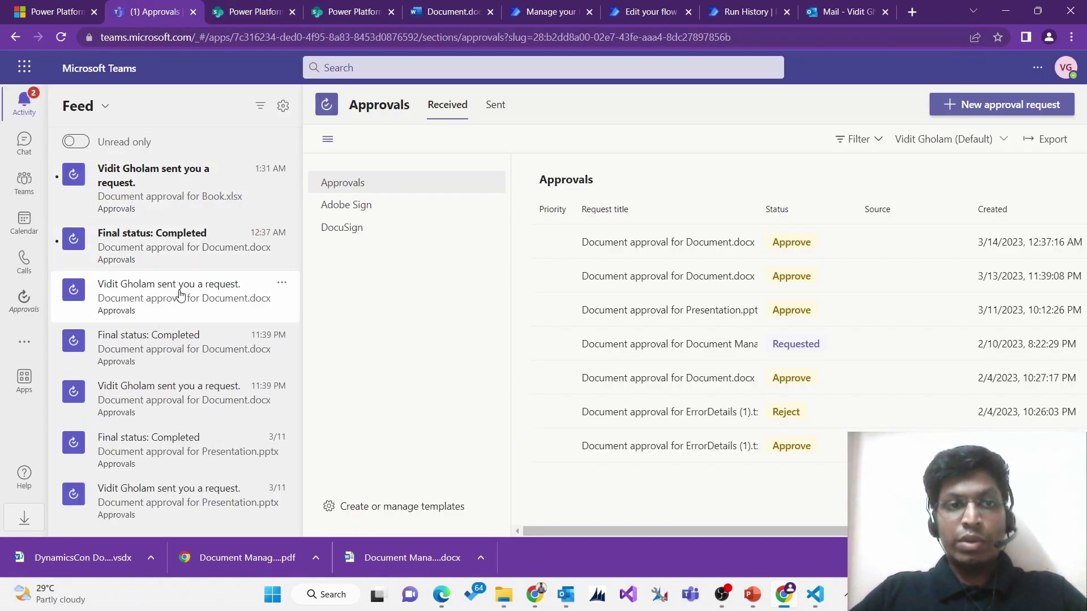
{"action": "left_click", "coordinate": [157, 190]}
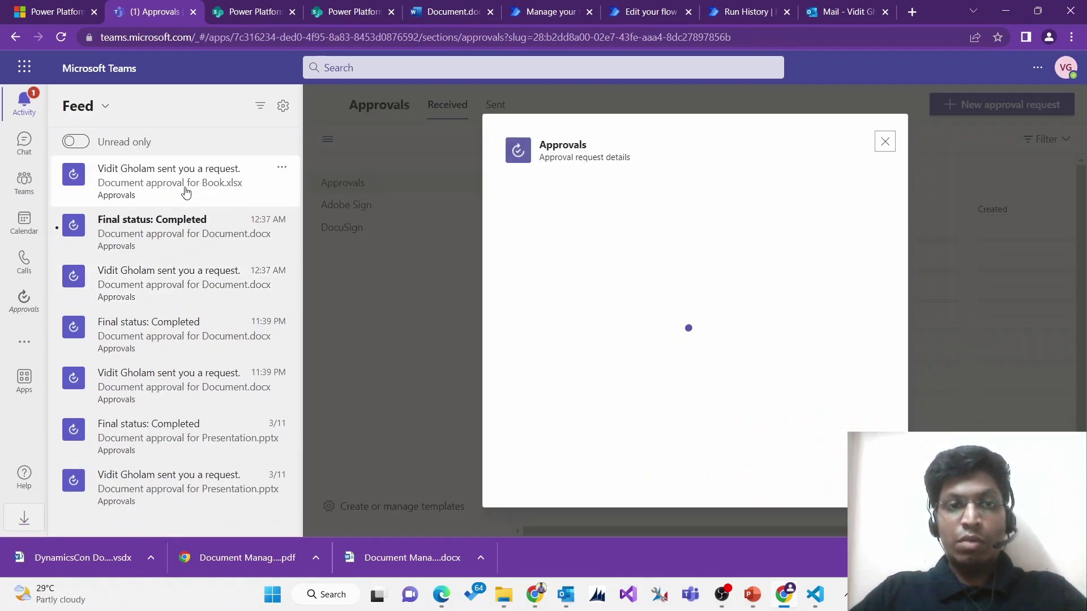
{"action": "left_click", "coordinate": [781, 479]}
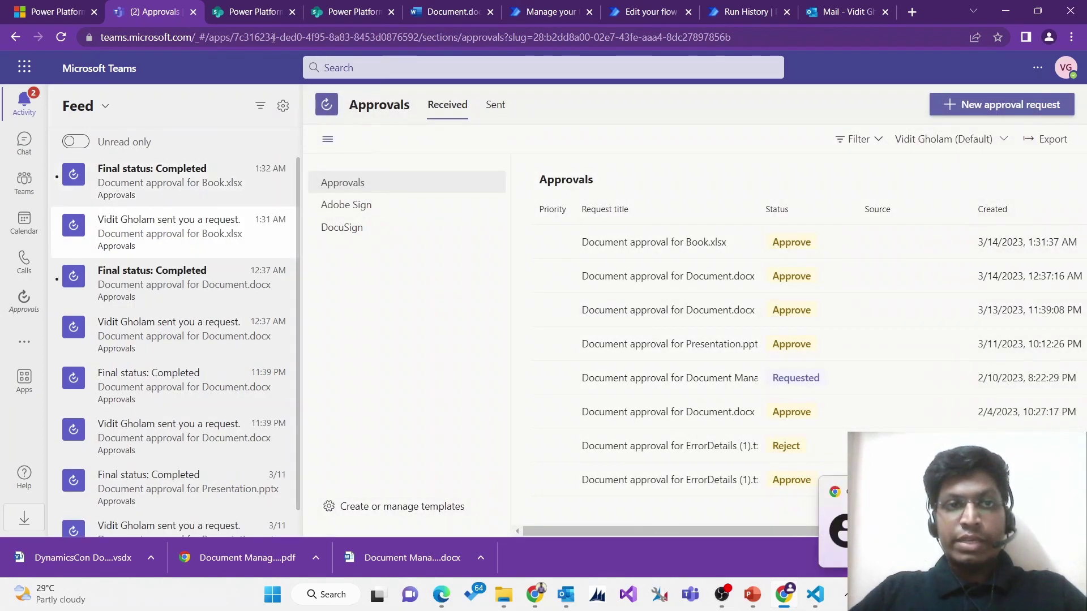
Refresh the Flow Designs library in SharePoint to check Book.xlsx's status, and open the newest approval notification e-mail in Outlook
{"action": "left_click", "coordinate": [255, 11]}
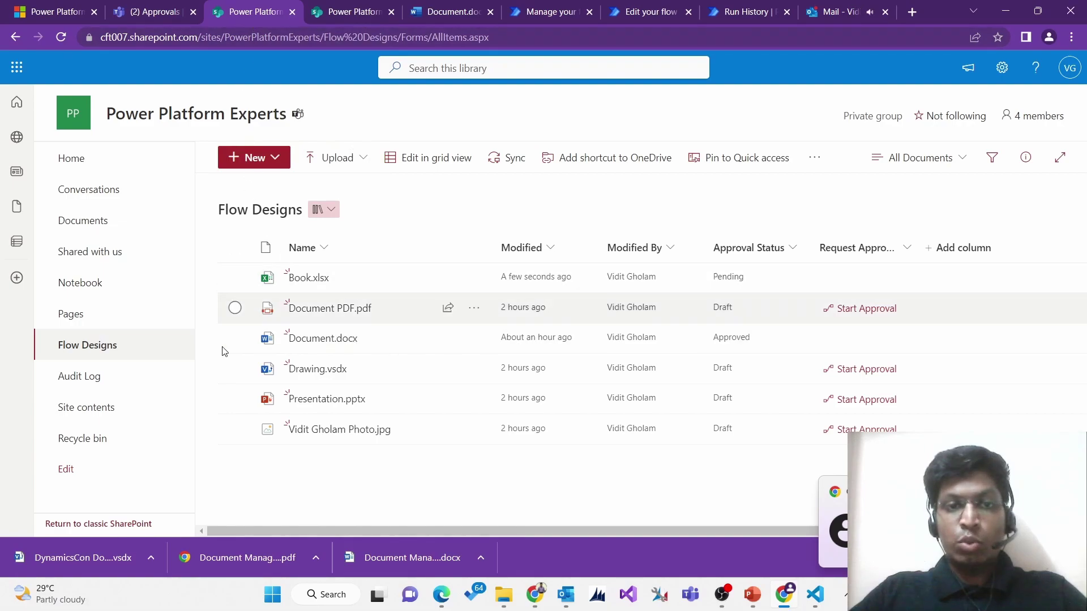
{"action": "left_click", "coordinate": [61, 37]}
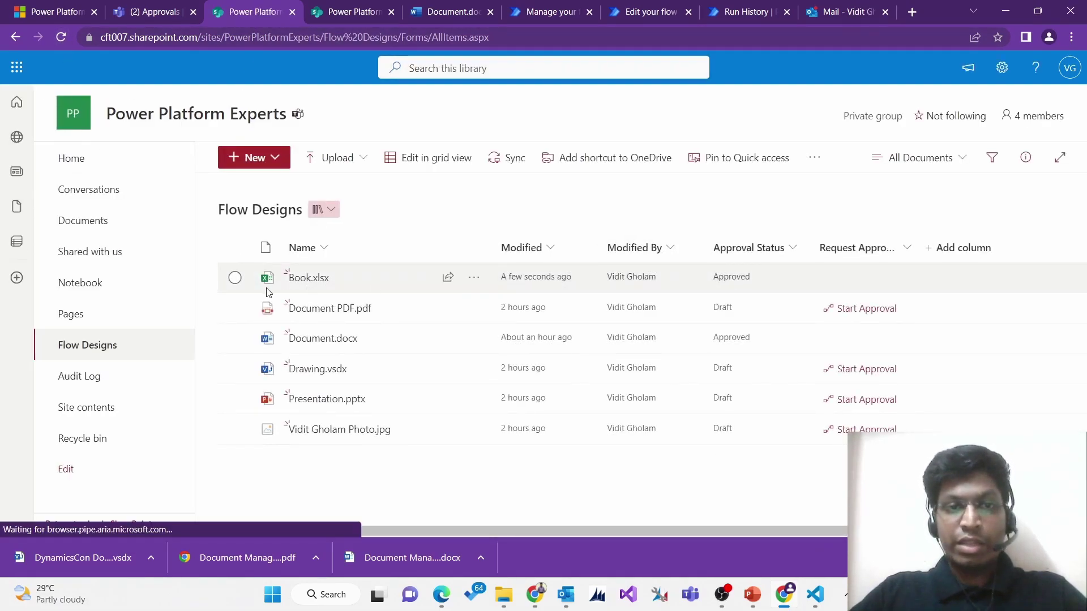
{"action": "left_click", "coordinate": [832, 12]}
{"action": "left_click", "coordinate": [118, 279]}
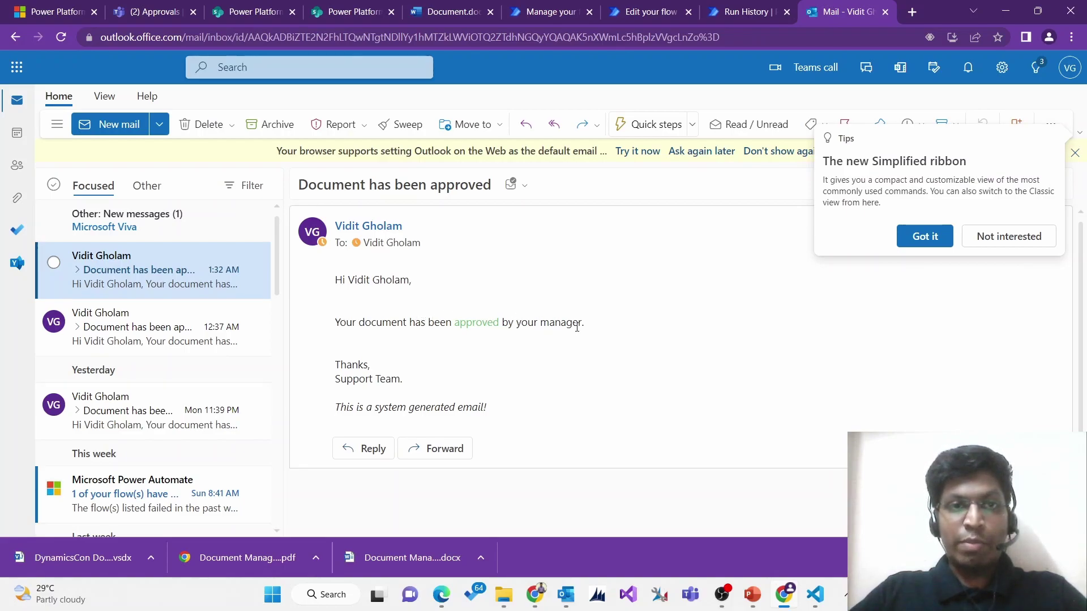
Review the Flow Designs library's versioning settings for content approval, version history and draft security, and return to the document list
{"action": "left_click", "coordinate": [248, 12]}
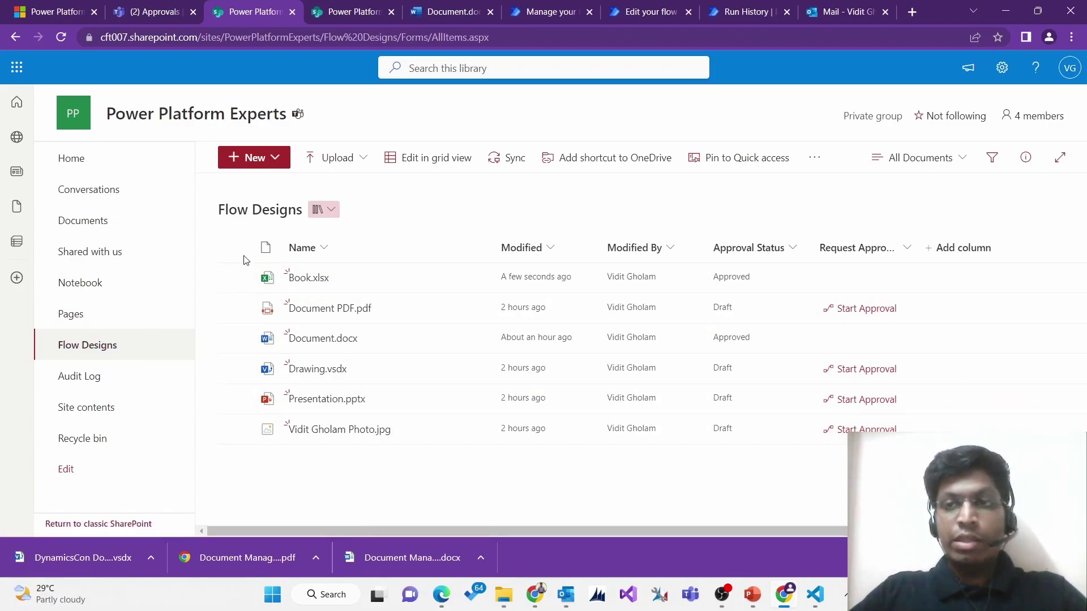
{"action": "left_click", "coordinate": [1002, 67]}
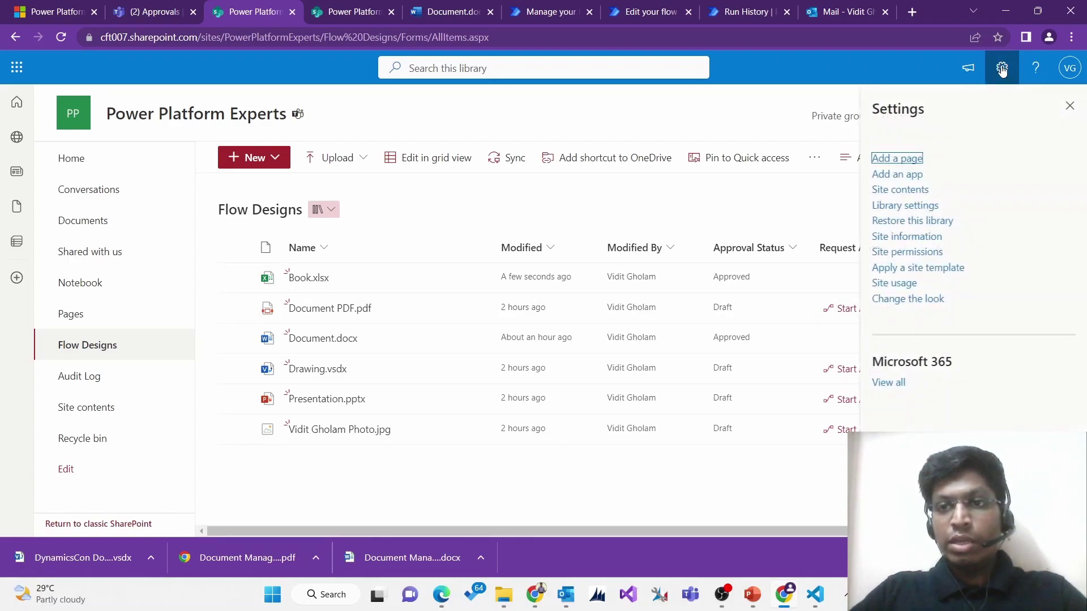
{"action": "left_click", "coordinate": [900, 207]}
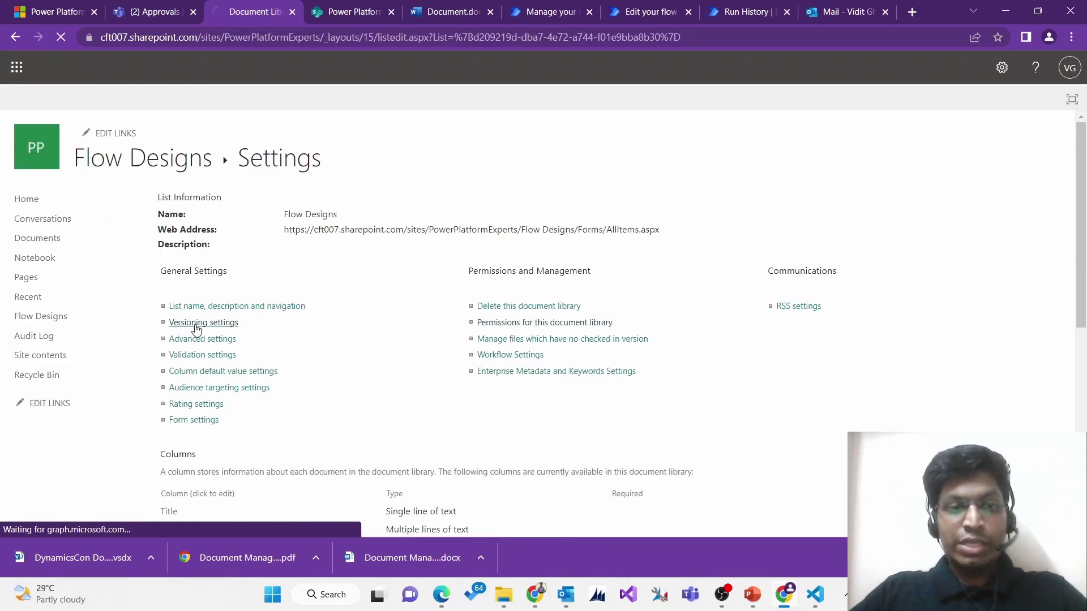
{"action": "left_click", "coordinate": [196, 329]}
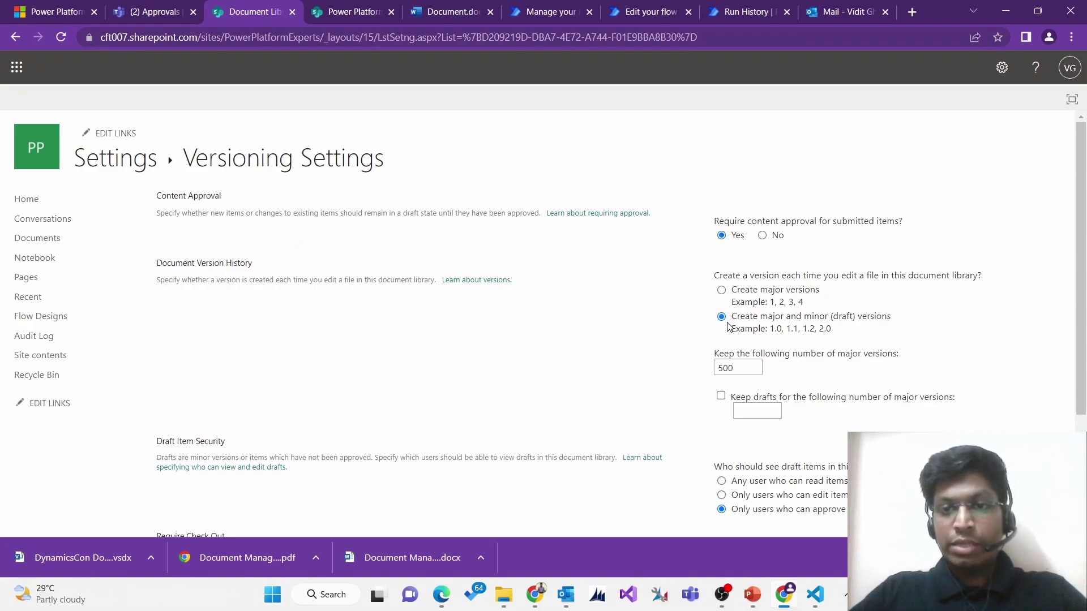
{"action": "scroll", "coordinate": [830, 369], "scroll_direction": "down", "scroll_amount": 3}
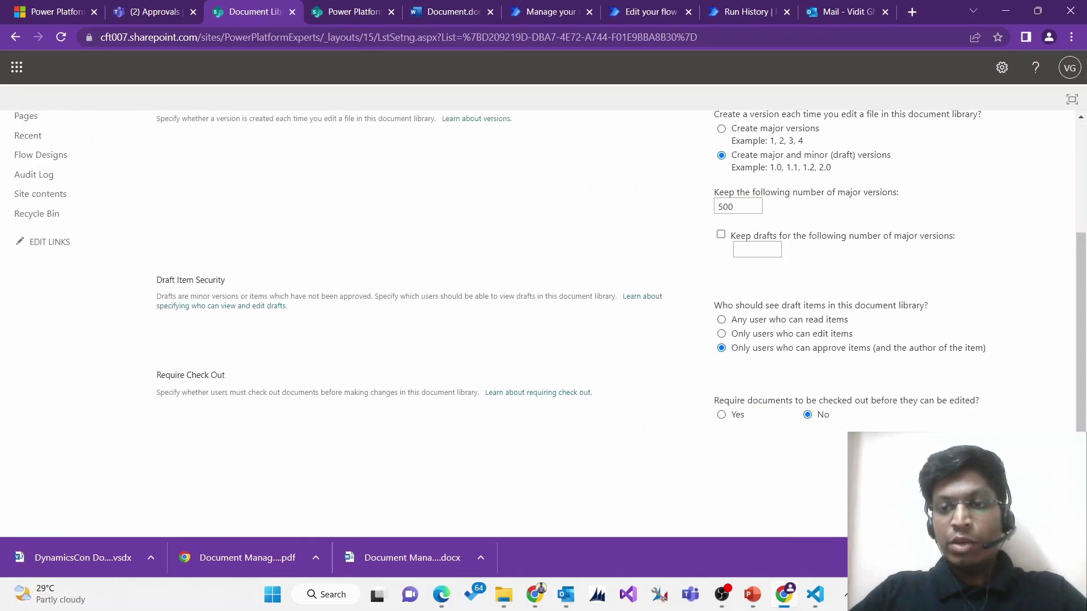
{"action": "scroll", "coordinate": [830, 369], "scroll_direction": "up", "scroll_amount": 3}
{"action": "left_click", "coordinate": [15, 37]}
{"action": "left_click", "coordinate": [15, 38]}
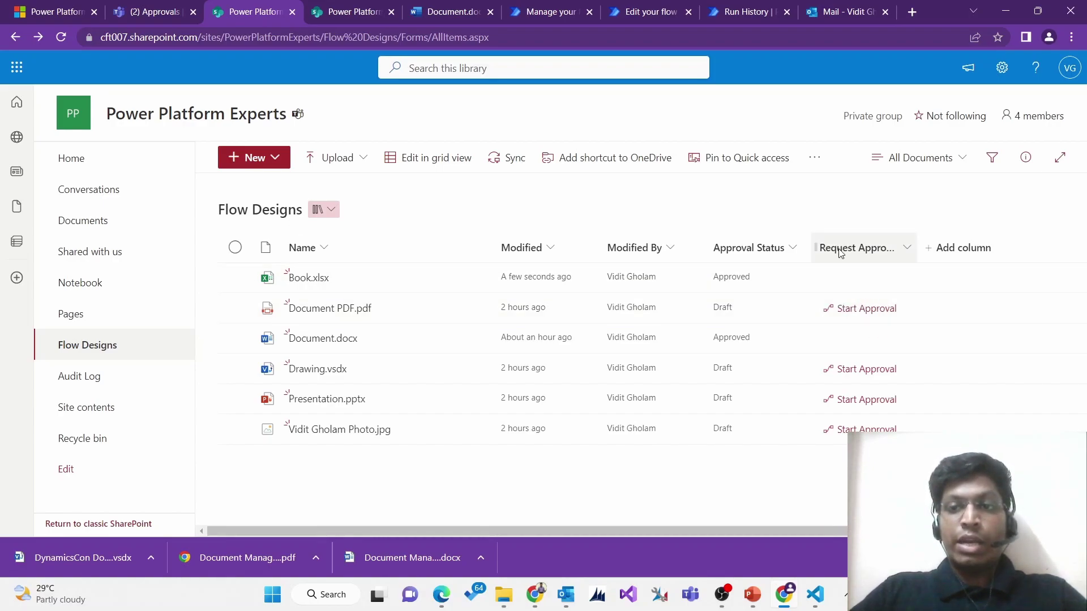
{"action": "left_click", "coordinate": [951, 252]}
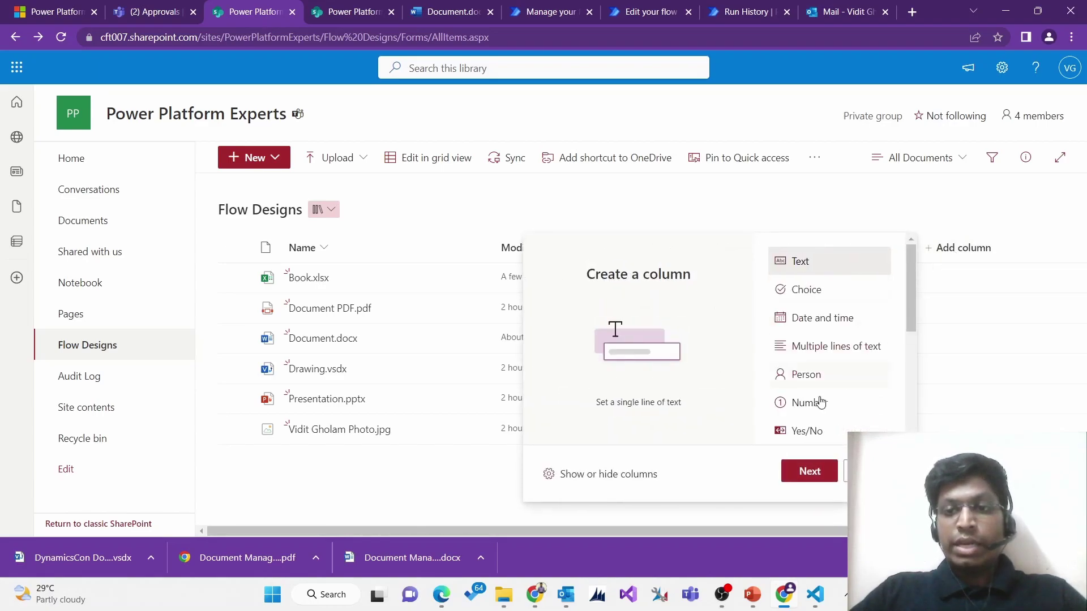
{"action": "left_click", "coordinate": [809, 471]}
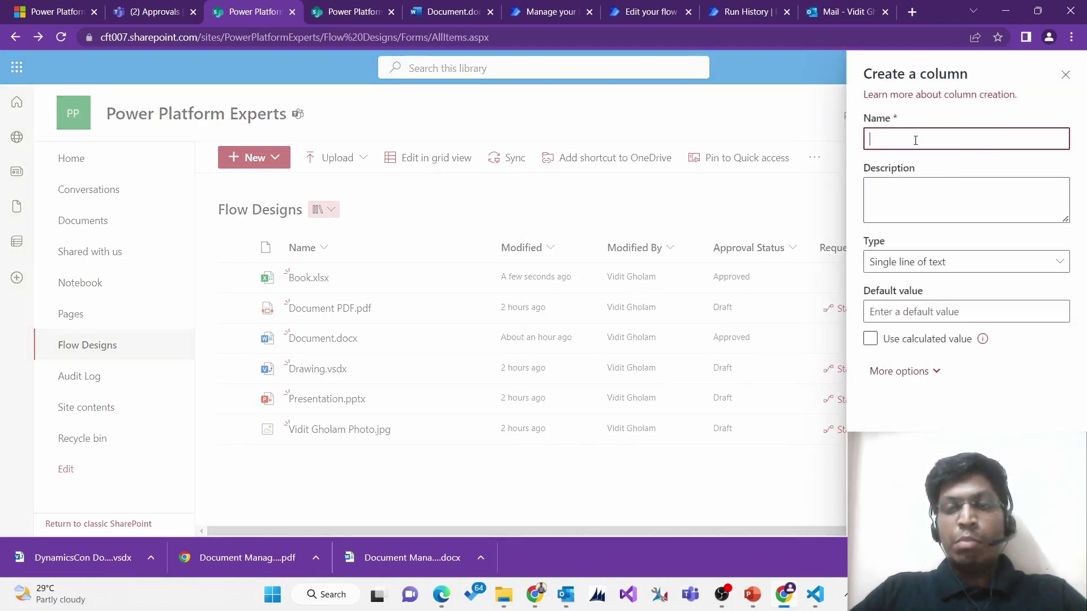
{"action": "type", "text": "Request Approval"}
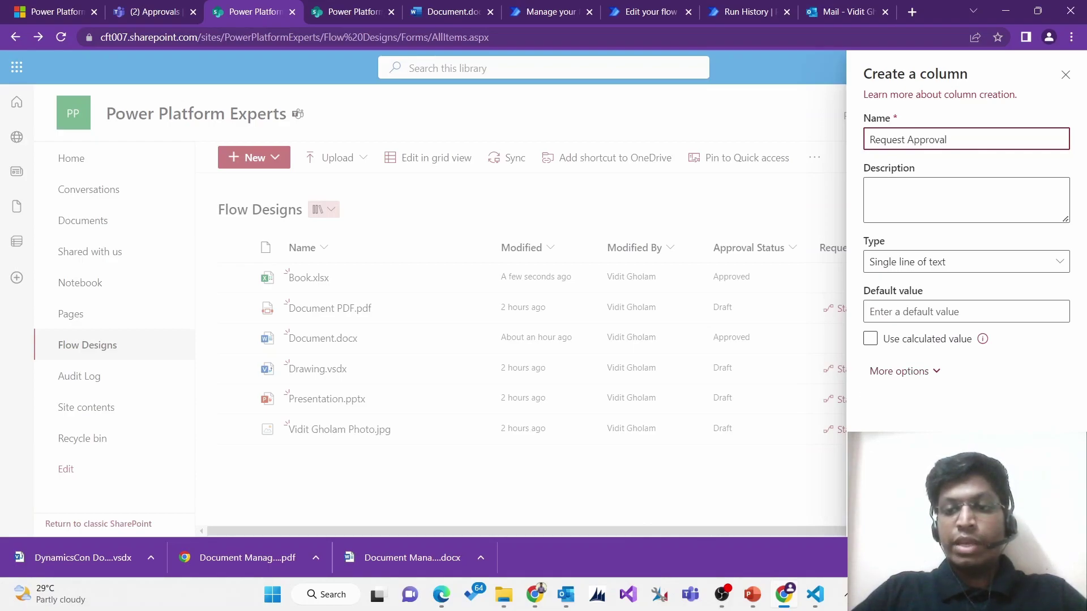
{"action": "key", "text": "Return"}
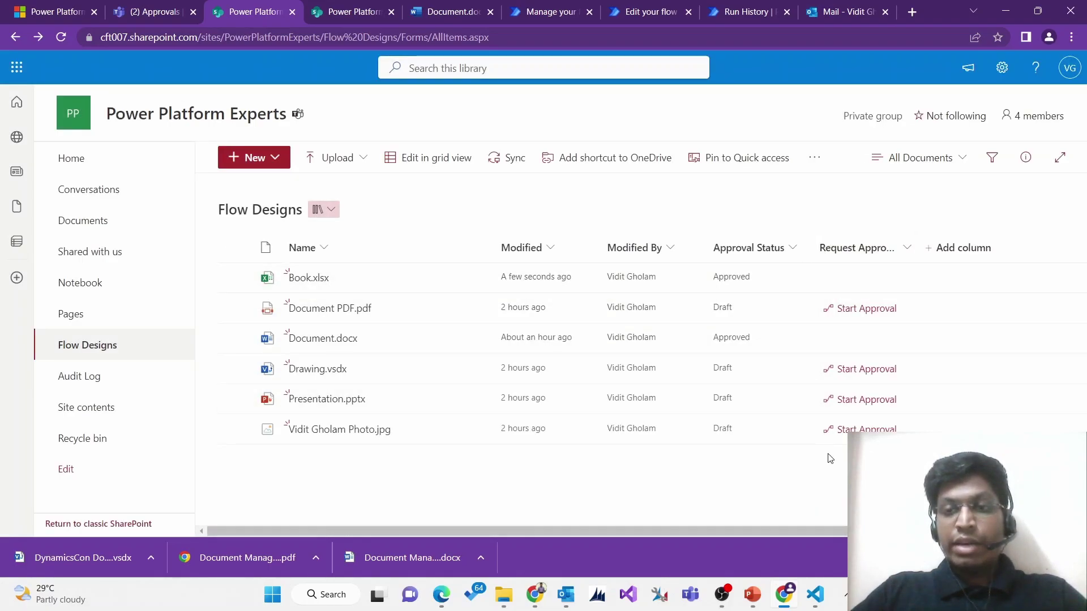
View the JSON formatting of the Request Approval column in the Flow Designs library, and close it
{"action": "left_click", "coordinate": [856, 252]}
{"action": "mouse_move", "coordinate": [864, 381]}
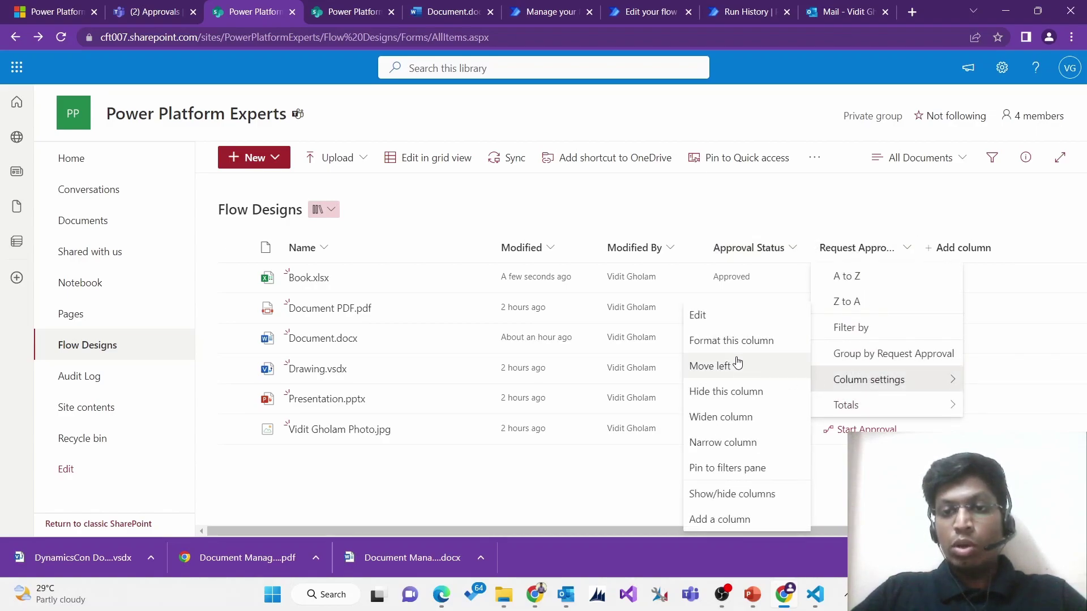
{"action": "left_click", "coordinate": [722, 342]}
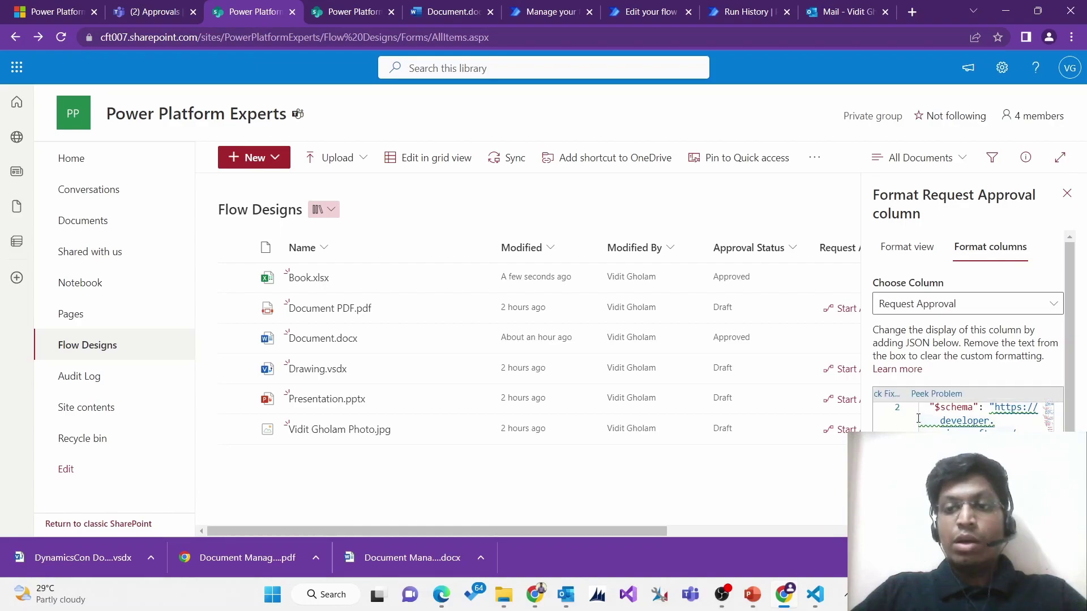
{"action": "left_click", "coordinate": [1066, 197]}
View the column formatting of the Approval Status column, and close it
{"action": "left_click", "coordinate": [781, 249]}
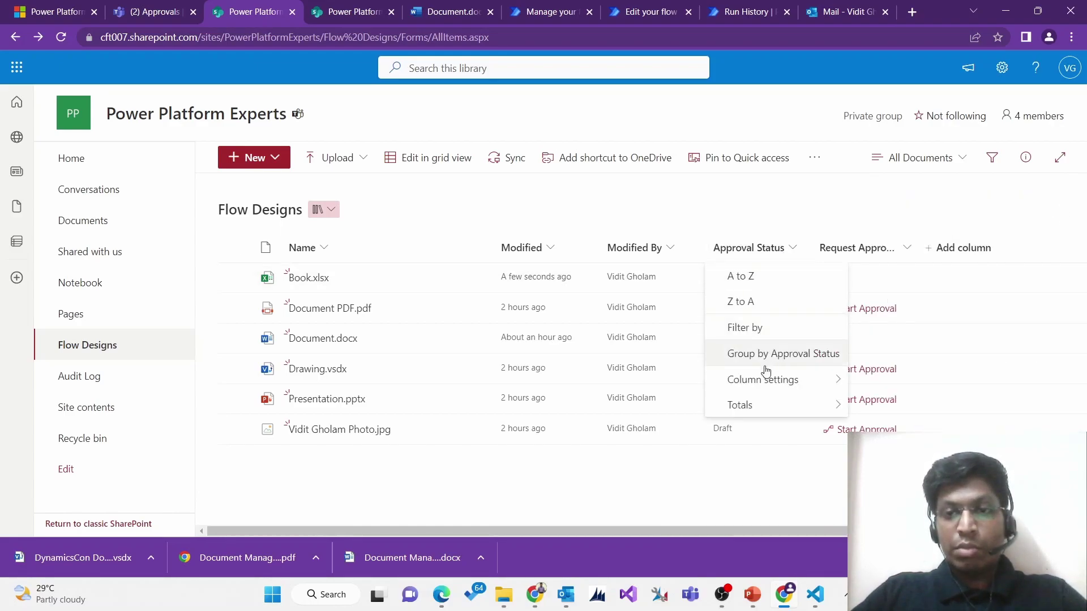
{"action": "mouse_move", "coordinate": [768, 384]}
{"action": "left_click", "coordinate": [905, 316]}
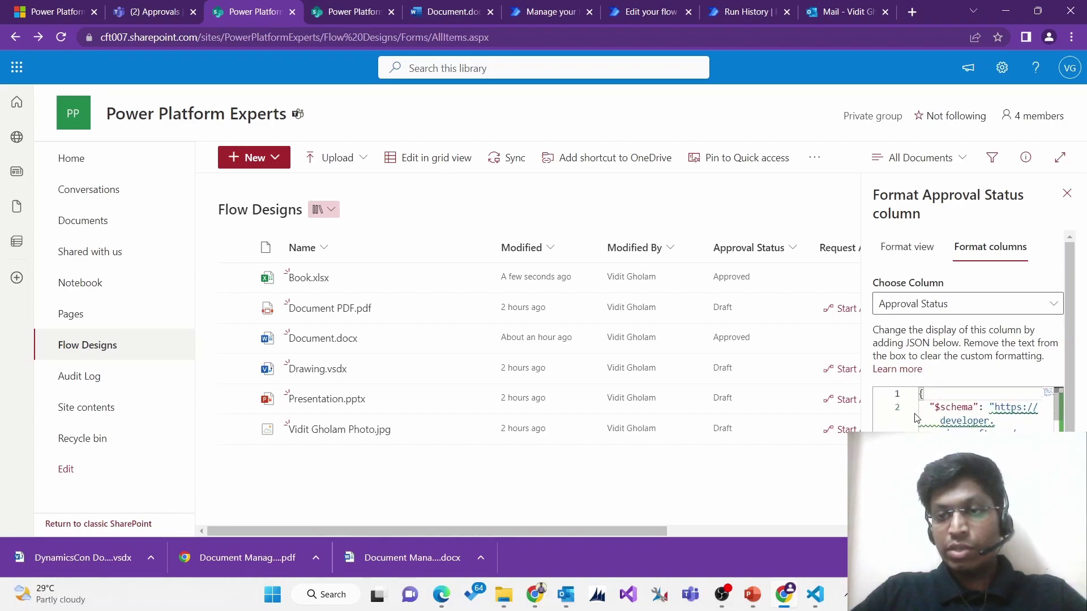
{"action": "key", "text": "Escape"}
Reopen the Request Approval column's formatting and look through its JSON code
{"action": "left_click", "coordinate": [869, 254]}
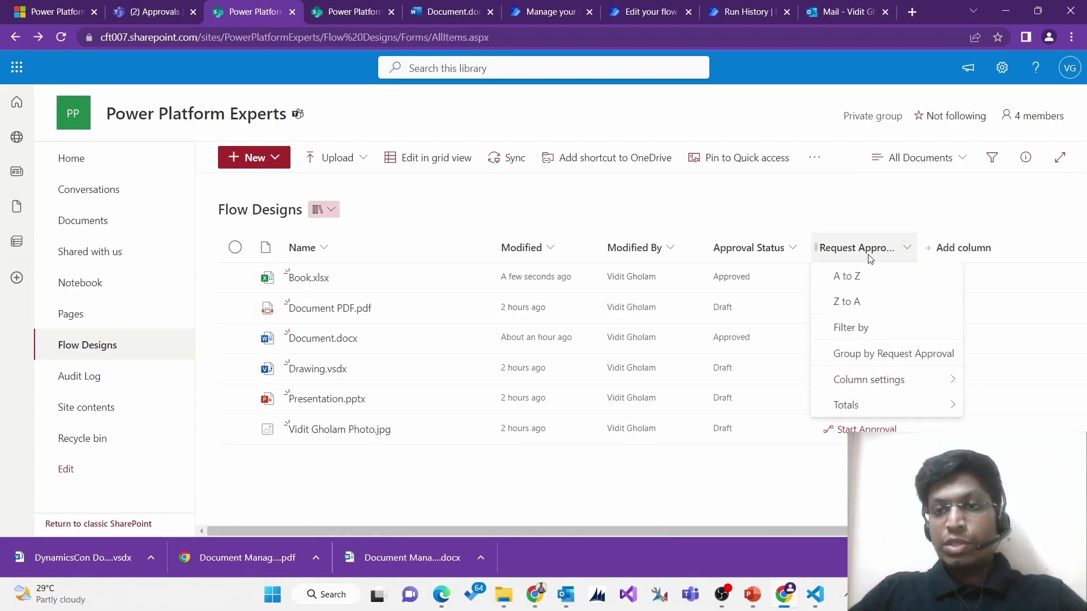
{"action": "mouse_move", "coordinate": [874, 378]}
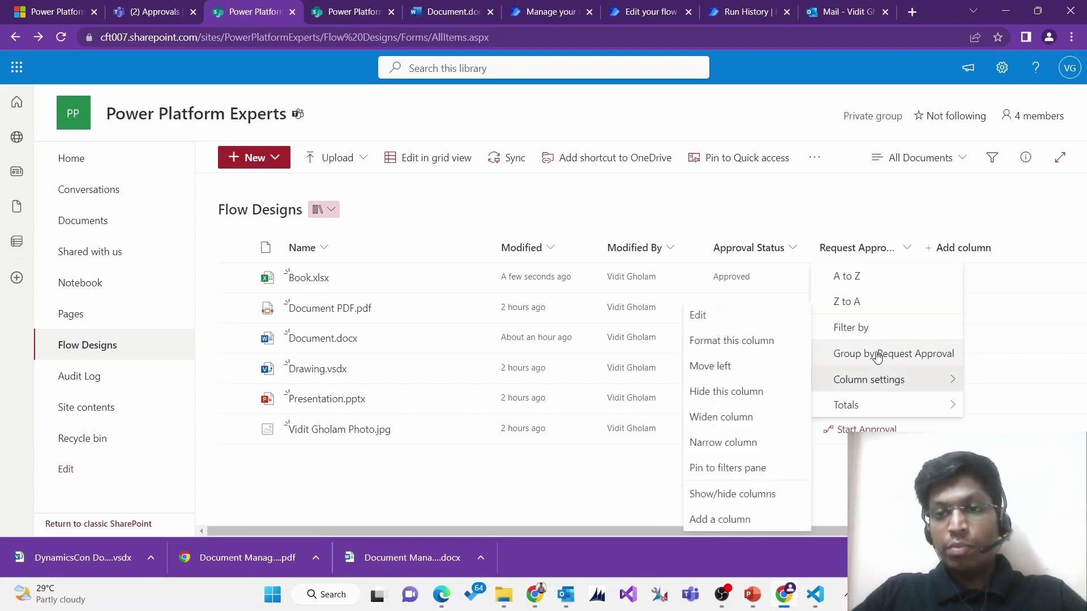
{"action": "left_click", "coordinate": [717, 344]}
{"action": "scroll", "coordinate": [958, 419], "scroll_direction": "down", "scroll_amount": 1}
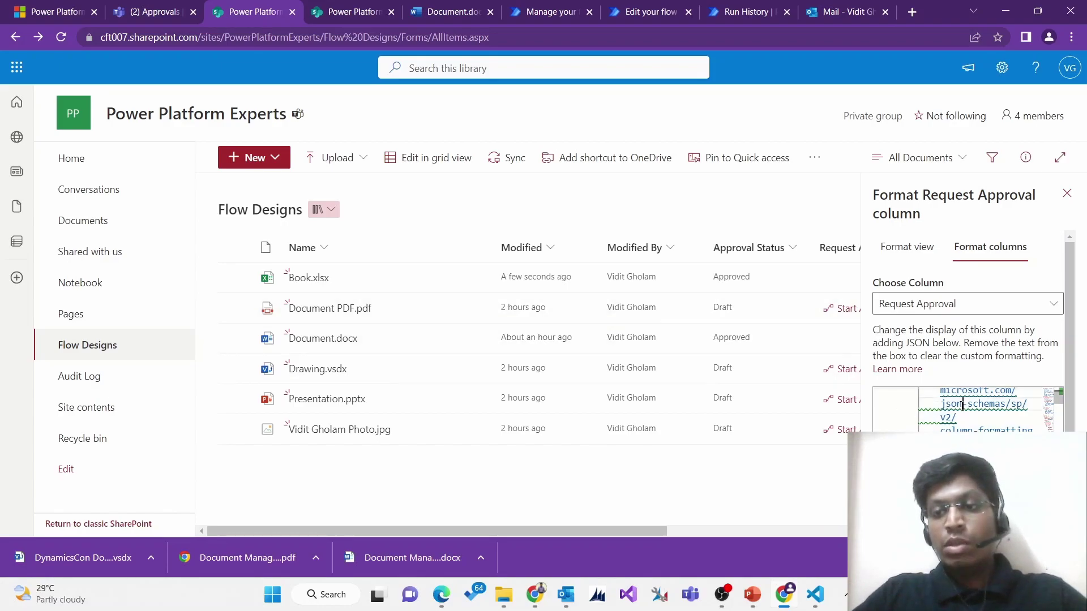
Examine the column-formatting JSON in Visual Studio Code, including the executeFlow ID and the Draft visibility condition, and return to SharePoint
{"action": "left_click", "coordinate": [815, 595]}
{"action": "scroll", "coordinate": [275, 264], "scroll_direction": "down", "scroll_amount": 1}
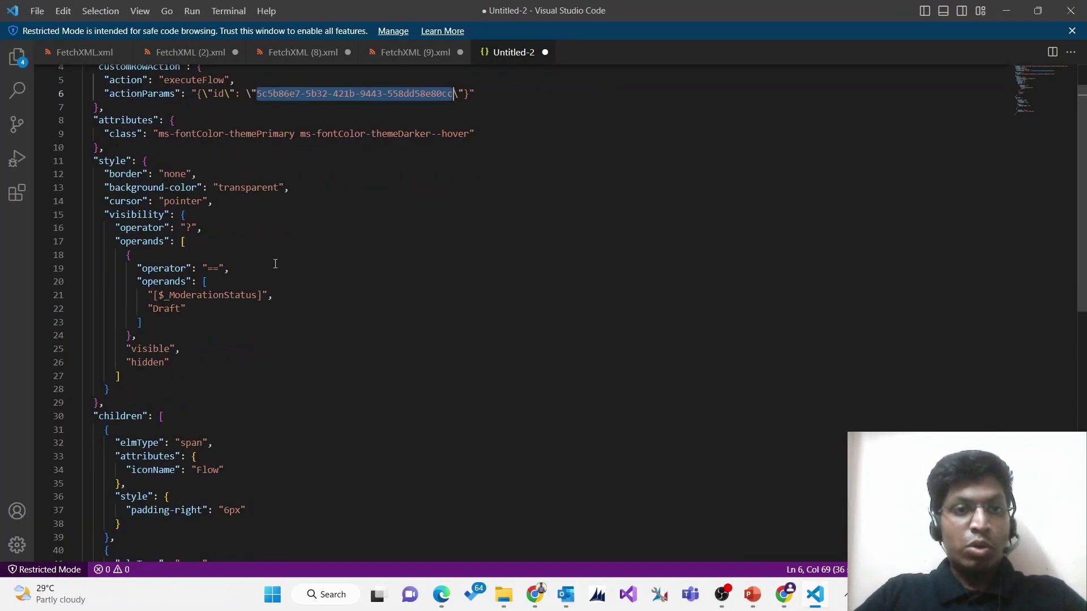
{"action": "scroll", "coordinate": [275, 263], "scroll_direction": "down", "scroll_amount": 4}
{"action": "scroll", "coordinate": [279, 283], "scroll_direction": "up", "scroll_amount": 5}
{"action": "left_click_drag", "start_coordinate": [258, 139], "coordinate": [456, 140]}
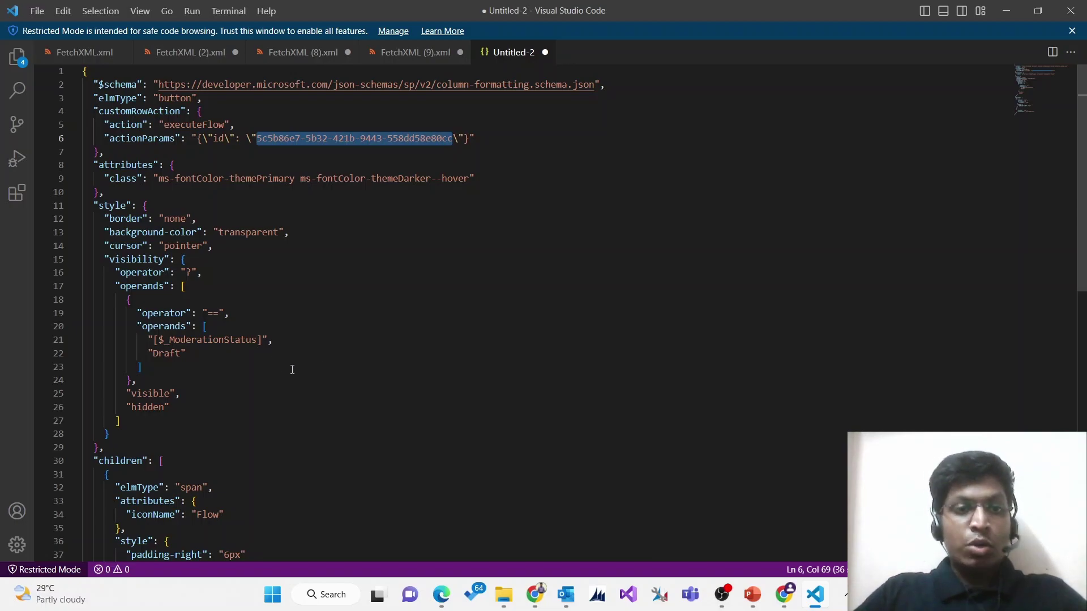
{"action": "scroll", "coordinate": [305, 187], "scroll_direction": "down", "scroll_amount": 1}
{"action": "scroll", "coordinate": [220, 114], "scroll_direction": "up", "scroll_amount": 1}
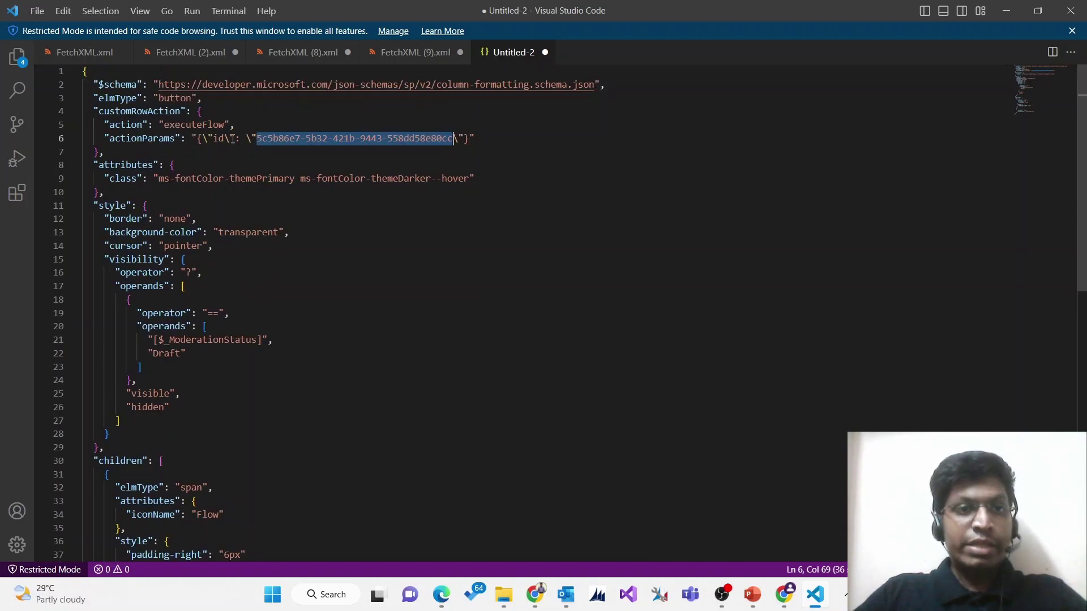
{"action": "left_click", "coordinate": [814, 595]}
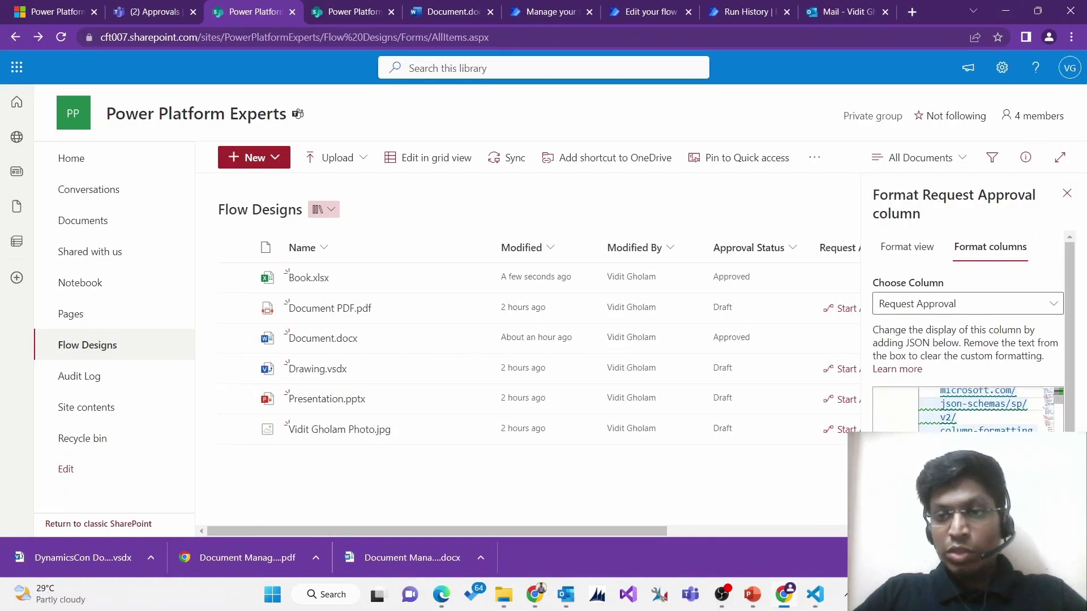
{"action": "scroll", "coordinate": [968, 410], "scroll_direction": "up", "scroll_amount": 2}
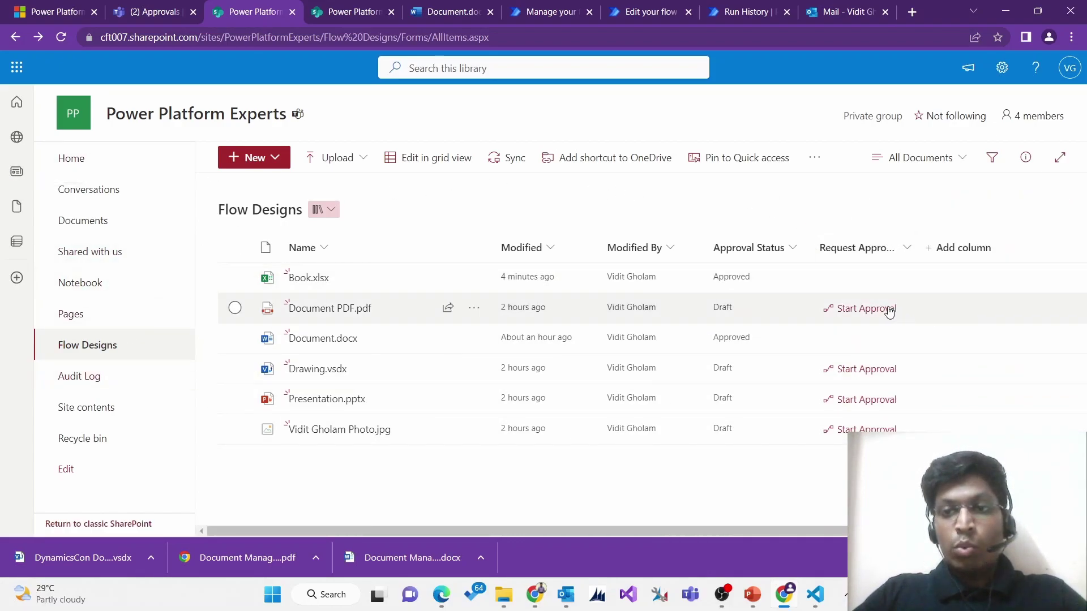
Switch to Power Automate and highlight the flow ID in the URL of the Document Approval Flow details page
{"action": "left_click", "coordinate": [535, 9]}
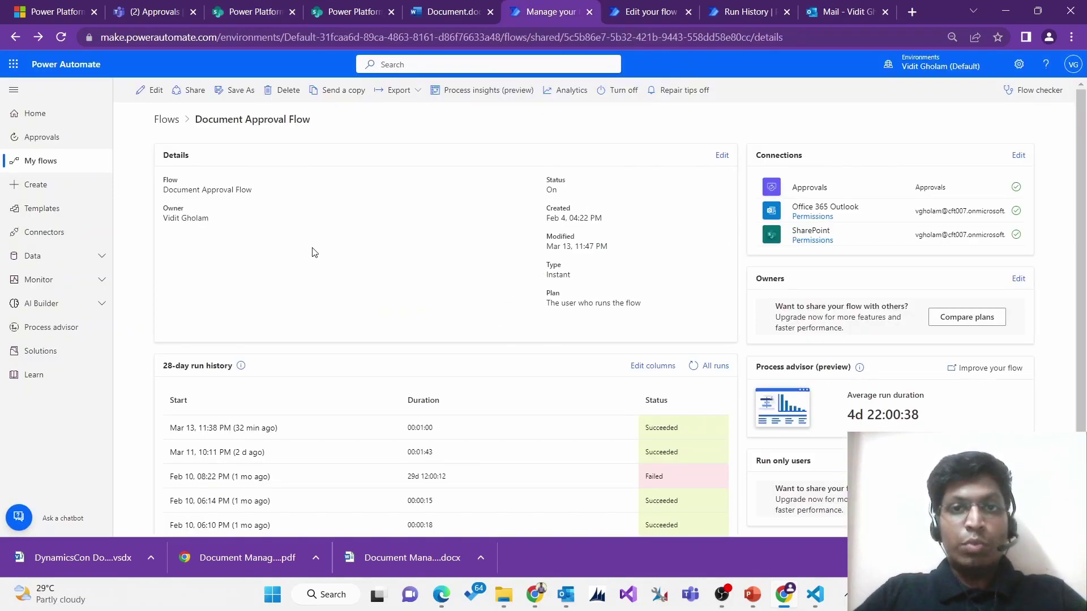
{"action": "left_click", "coordinate": [565, 38]}
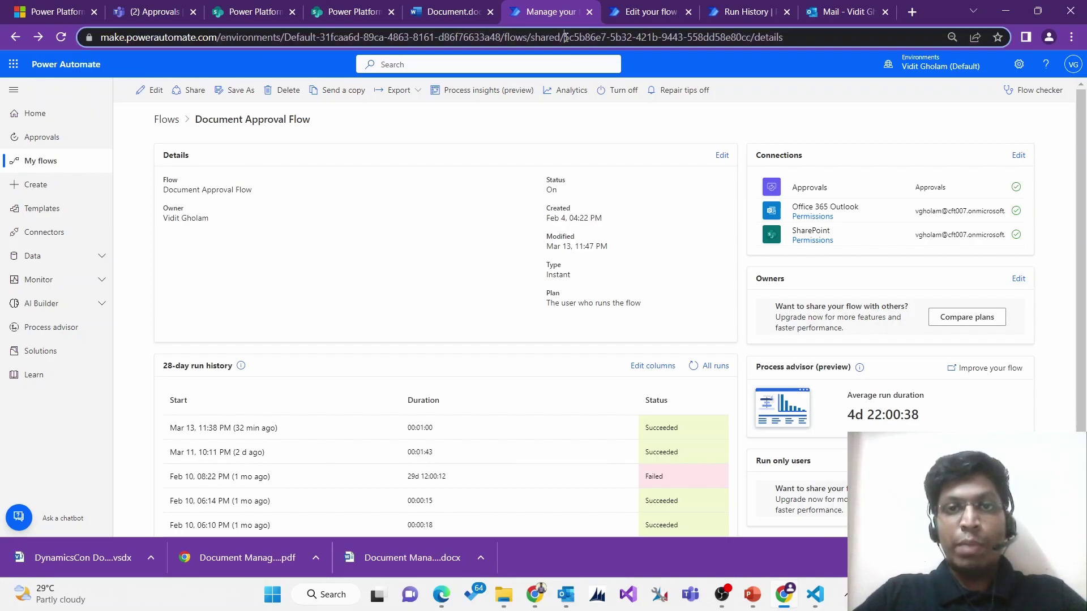
{"action": "left_click_drag", "start_coordinate": [564, 37], "coordinate": [752, 37]}
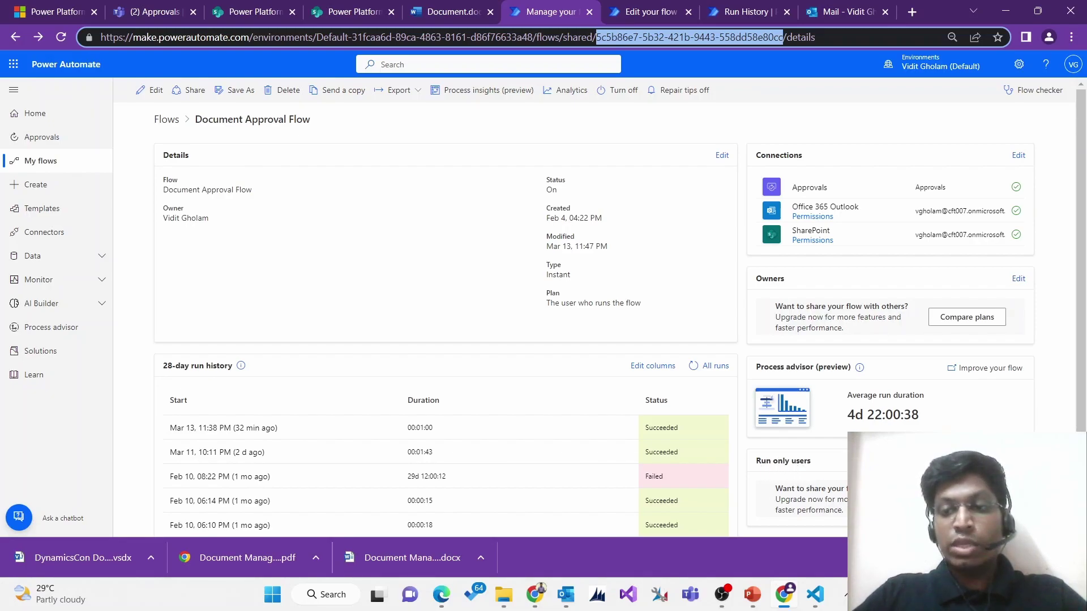
{"action": "key", "text": "Escape"}
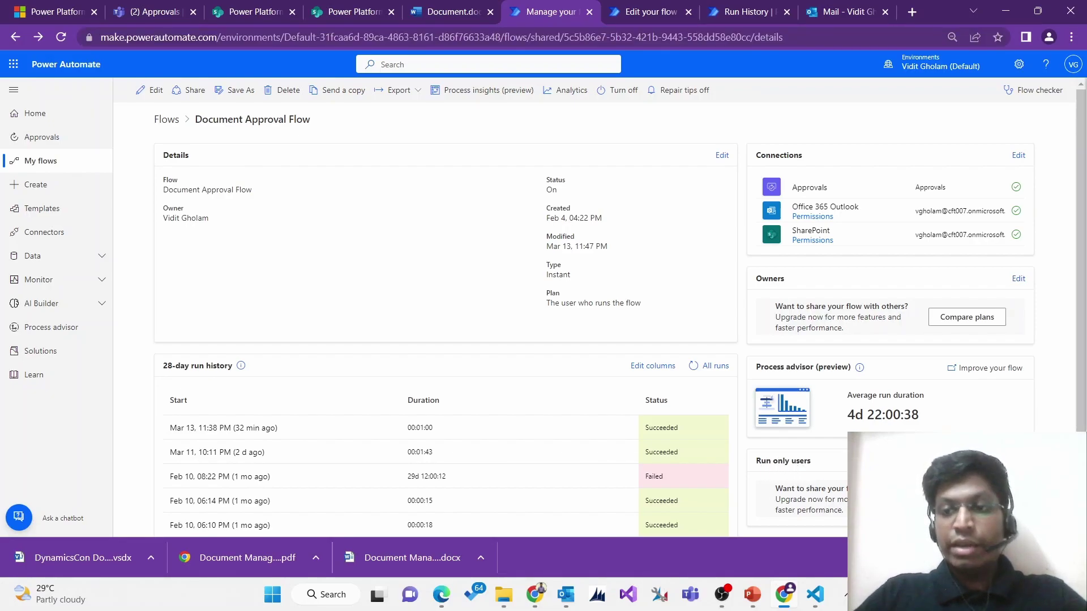
Review the connection options for SharePoint and Office 365 Outlook in the flow's run-only permissions, and close them
{"action": "left_click", "coordinate": [1018, 461]}
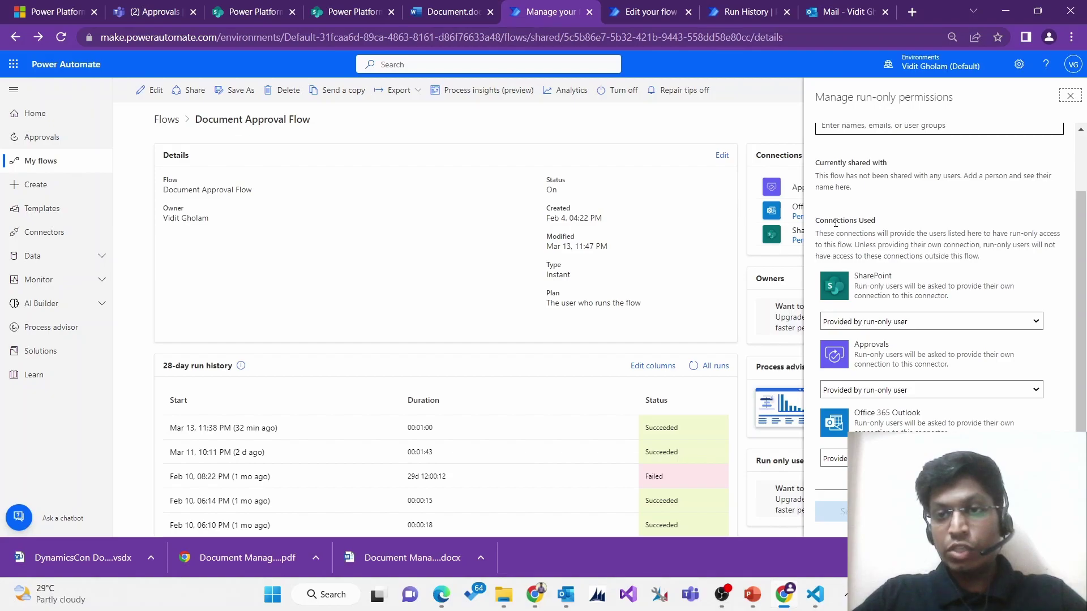
{"action": "left_click", "coordinate": [871, 322]}
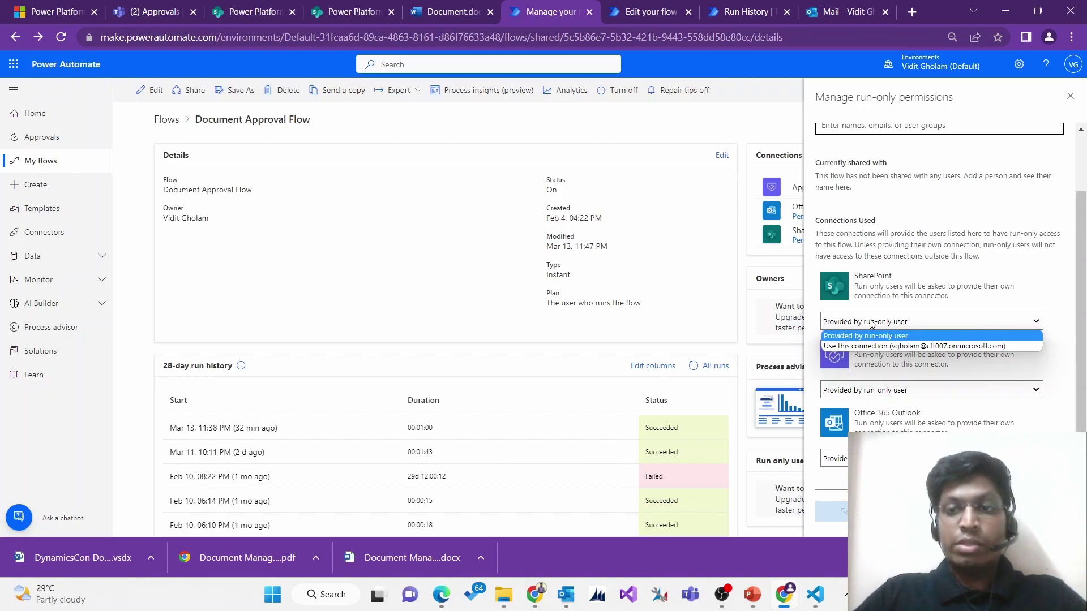
{"action": "key", "text": "Down"}
{"action": "left_click", "coordinate": [931, 459]}
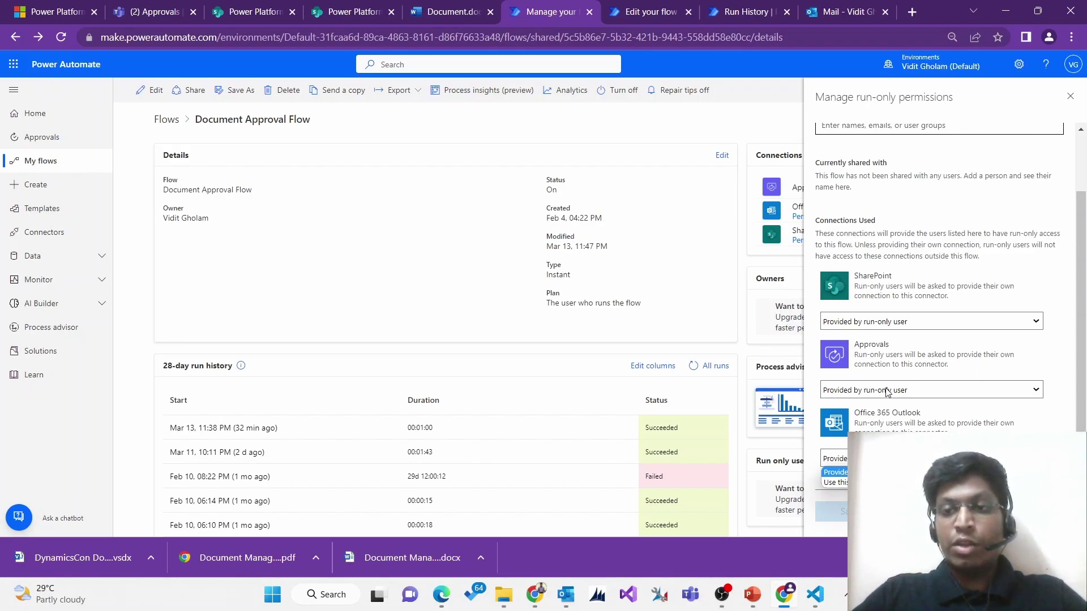
{"action": "double_click", "coordinate": [871, 276]}
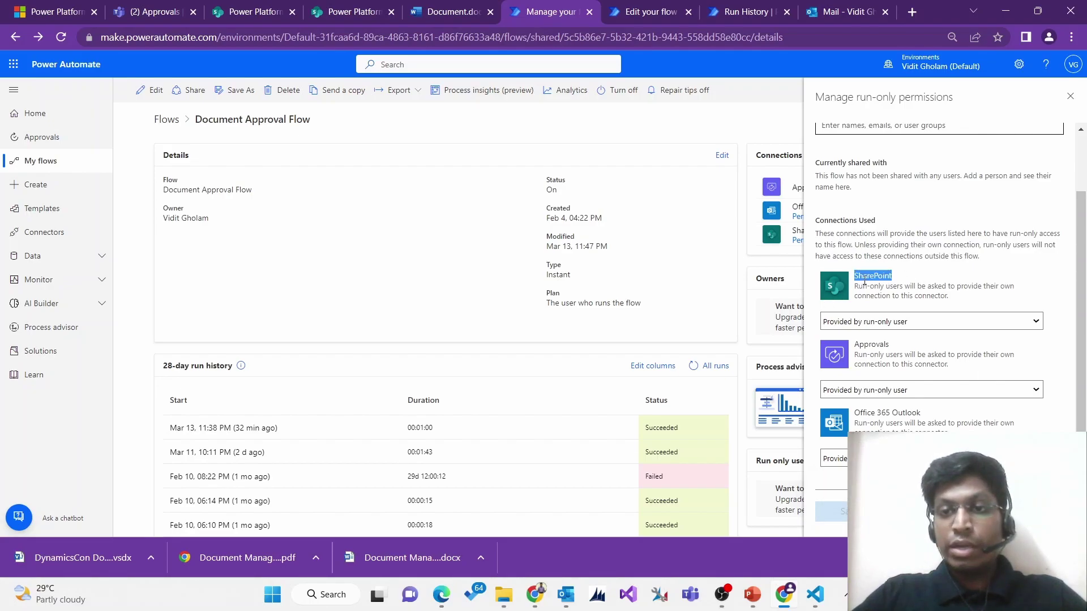
{"action": "left_click", "coordinate": [869, 417]}
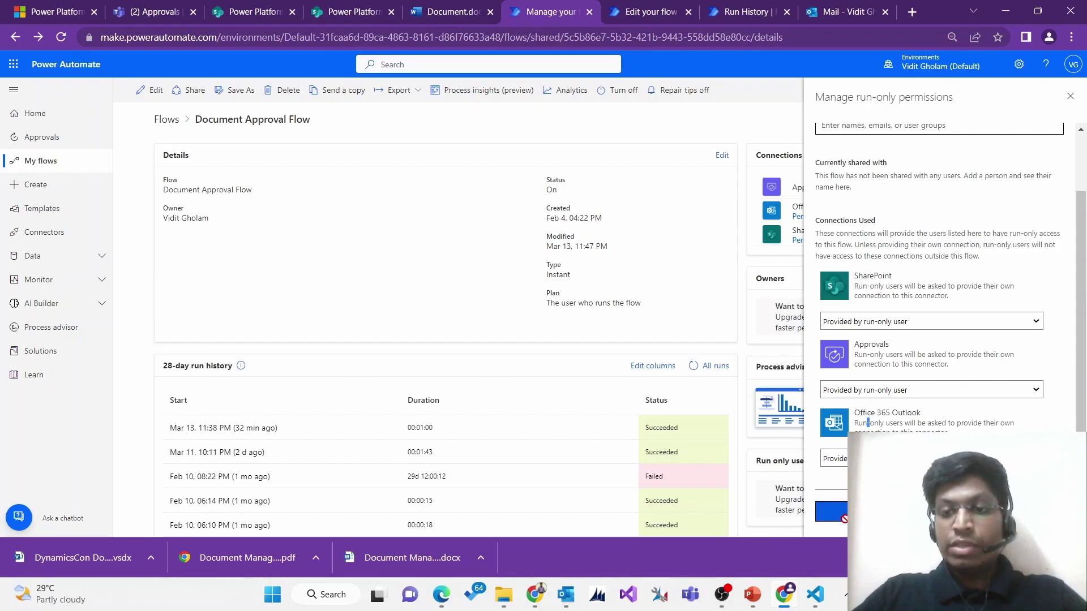
{"action": "left_click", "coordinate": [335, 274]}
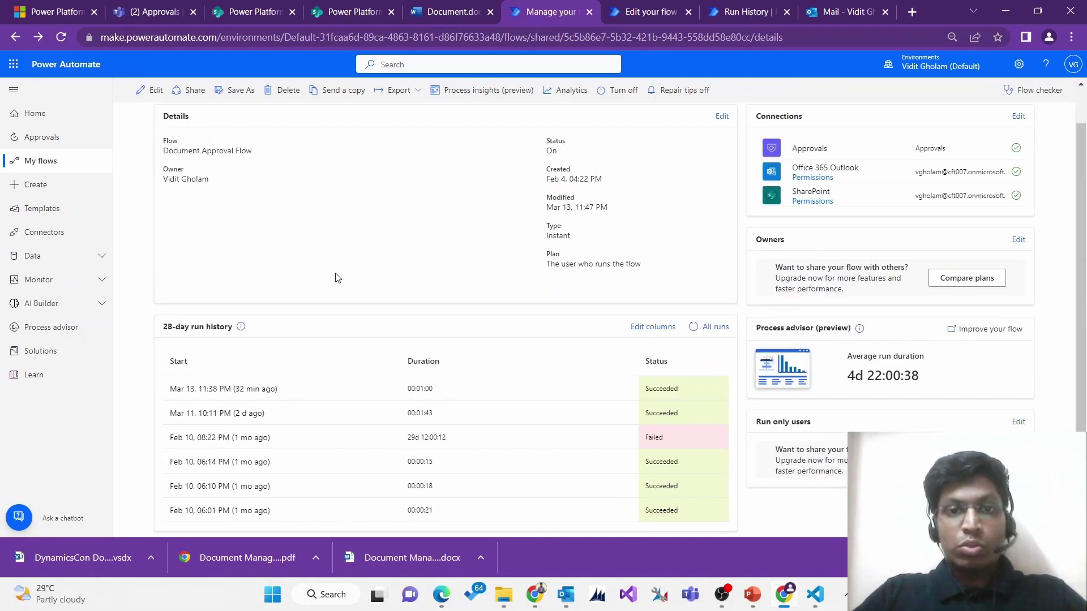
Examine the Site Address and Library Name parameters of the "For a selected file" trigger in the flow editor
{"action": "left_click", "coordinate": [643, 12]}
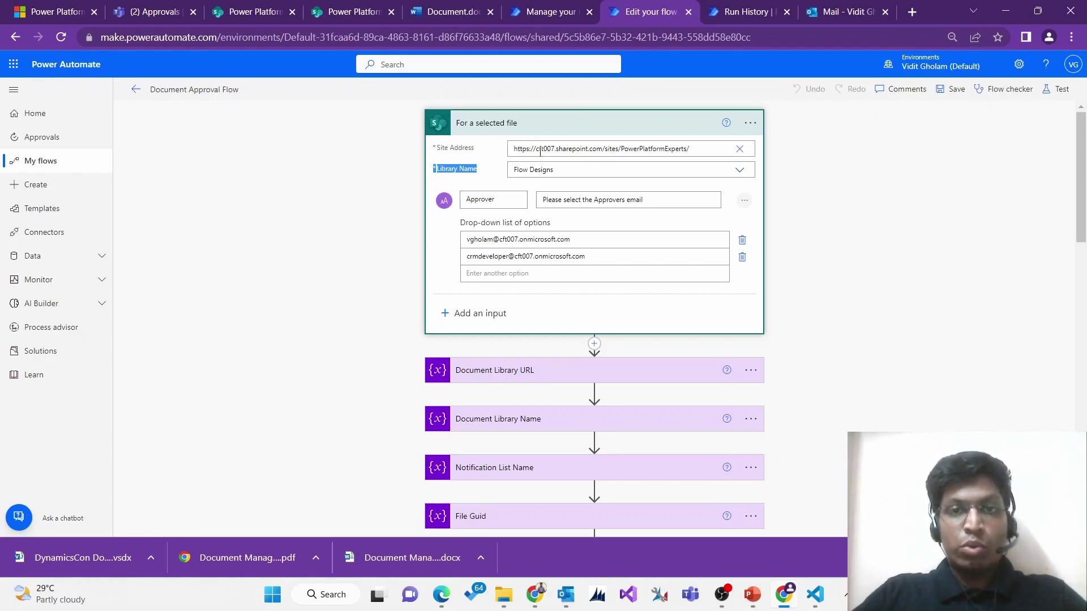
{"action": "left_click", "coordinate": [436, 152]}
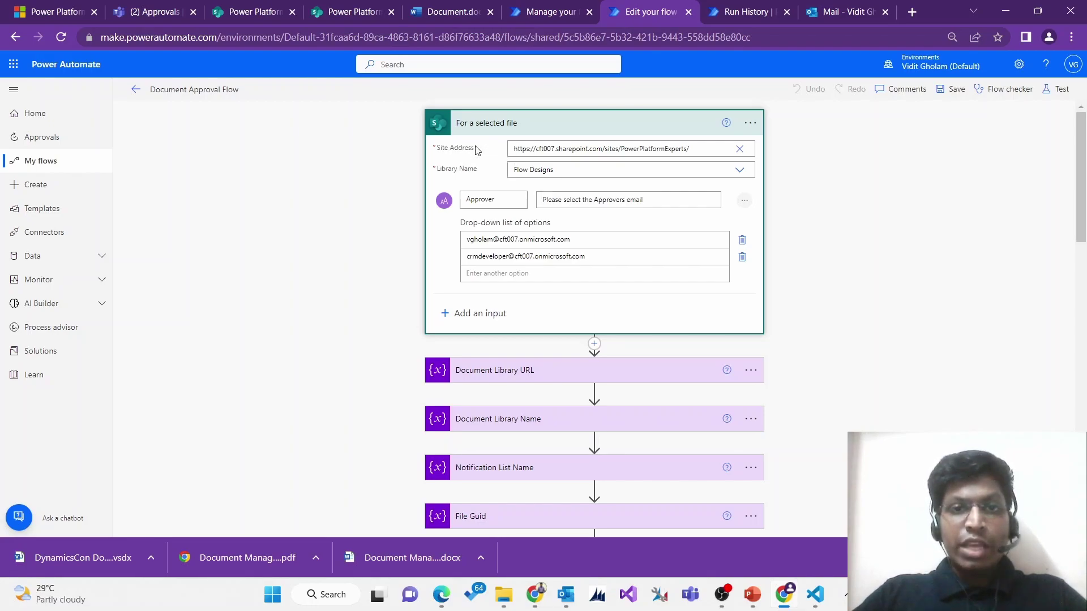
{"action": "left_click_drag", "start_coordinate": [477, 149], "coordinate": [432, 148]}
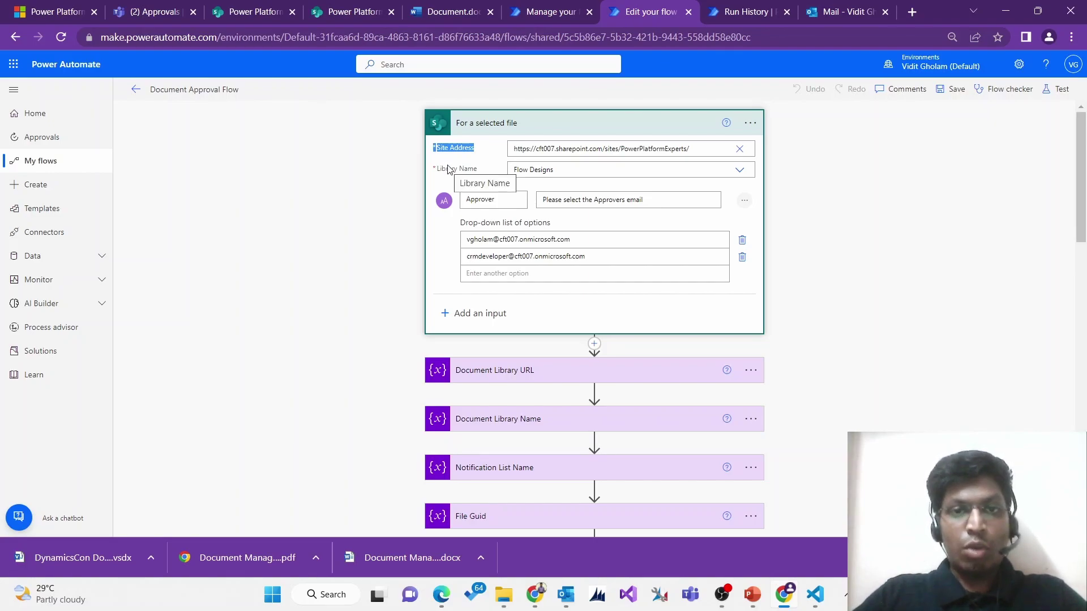
{"action": "triple_click", "coordinate": [456, 173]}
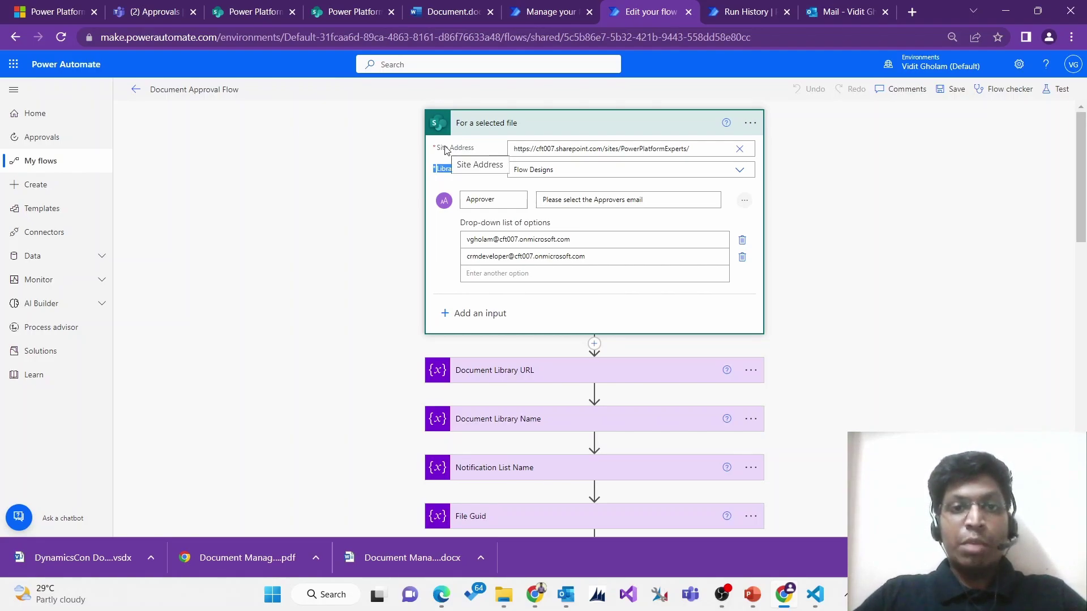
{"action": "triple_click", "coordinate": [447, 148]}
{"action": "triple_click", "coordinate": [454, 170]}
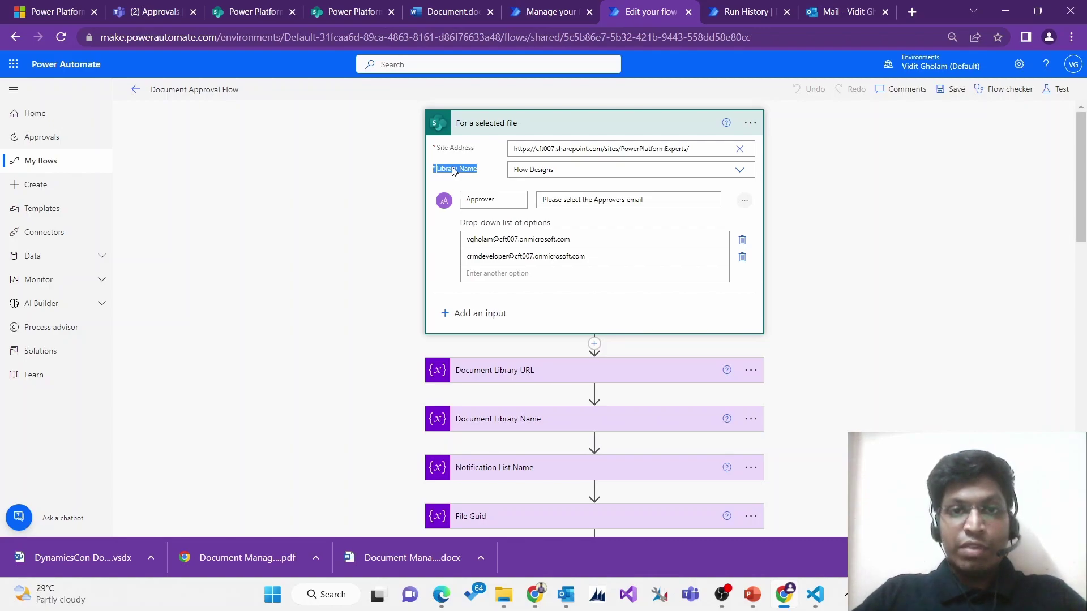
{"action": "triple_click", "coordinate": [453, 149]}
{"action": "double_click", "coordinate": [451, 172]}
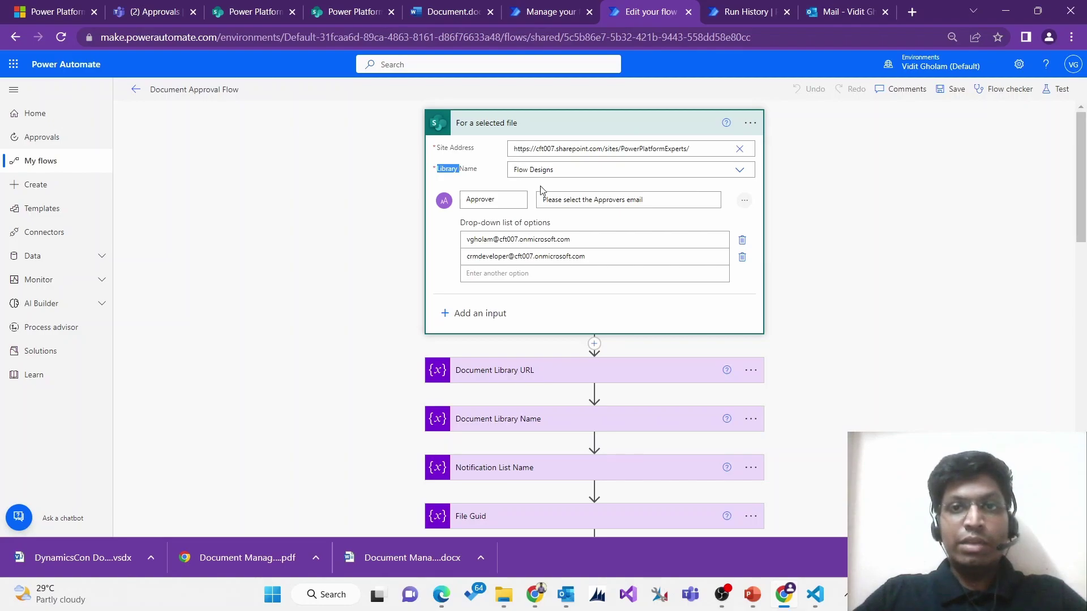
Open the trigger's raw outputs in the flow's run history and inspect the ID and FileId entries in the body
{"action": "left_click", "coordinate": [745, 12]}
{"action": "left_click", "coordinate": [1056, 96]}
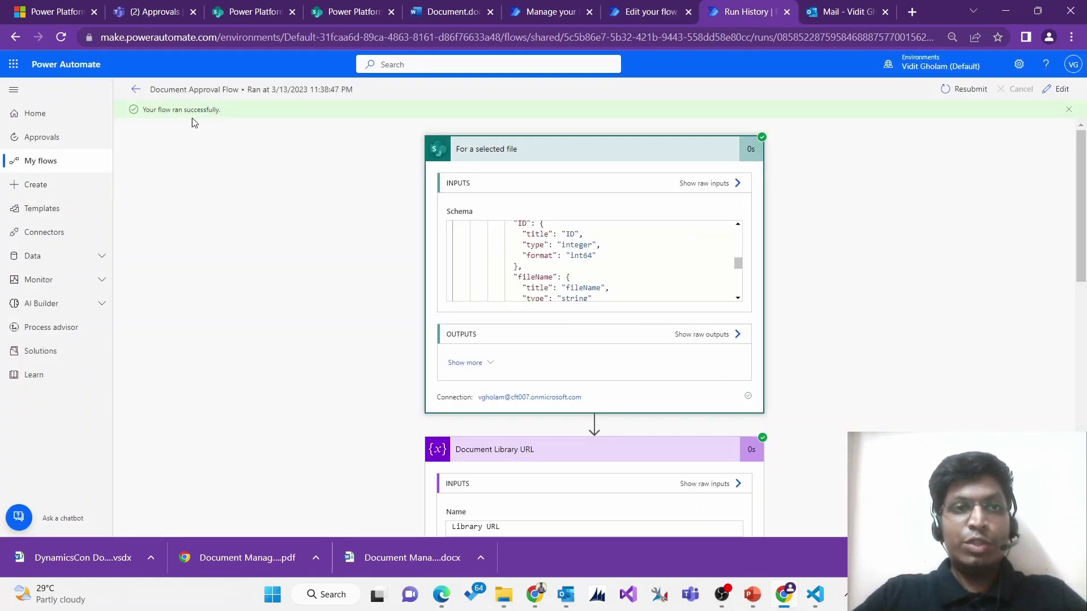
{"action": "left_click", "coordinate": [702, 335]}
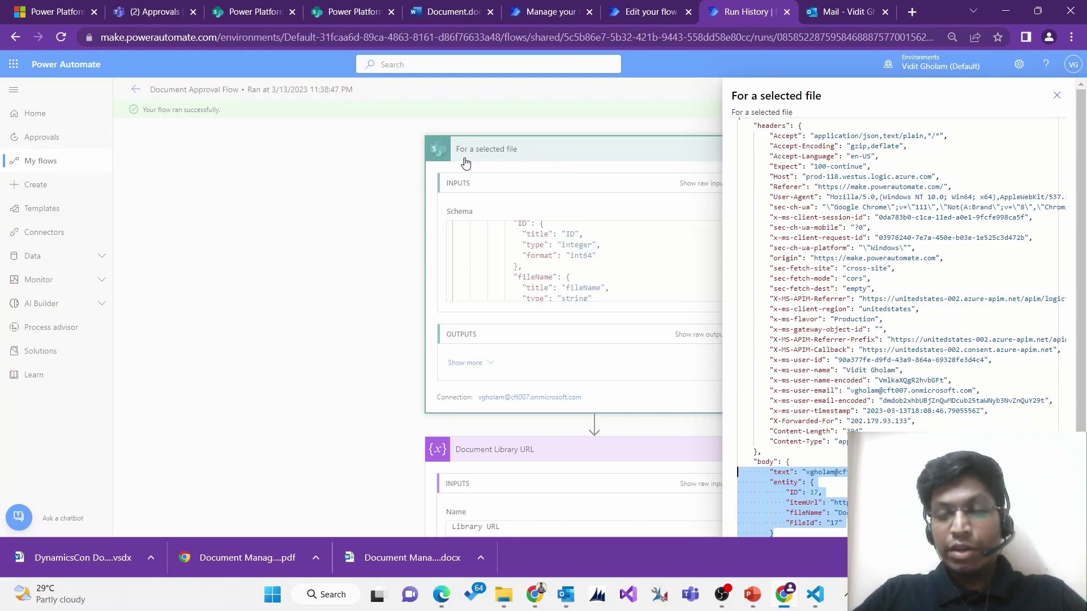
{"action": "double_click", "coordinate": [795, 493]}
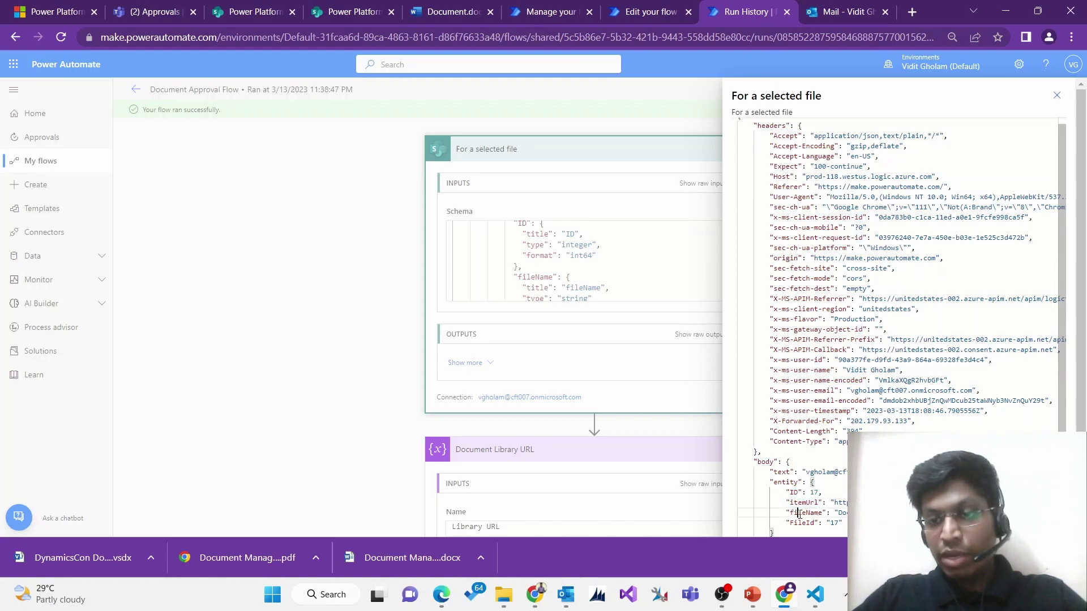
{"action": "left_click", "coordinate": [802, 524]}
{"action": "double_click", "coordinate": [802, 525]}
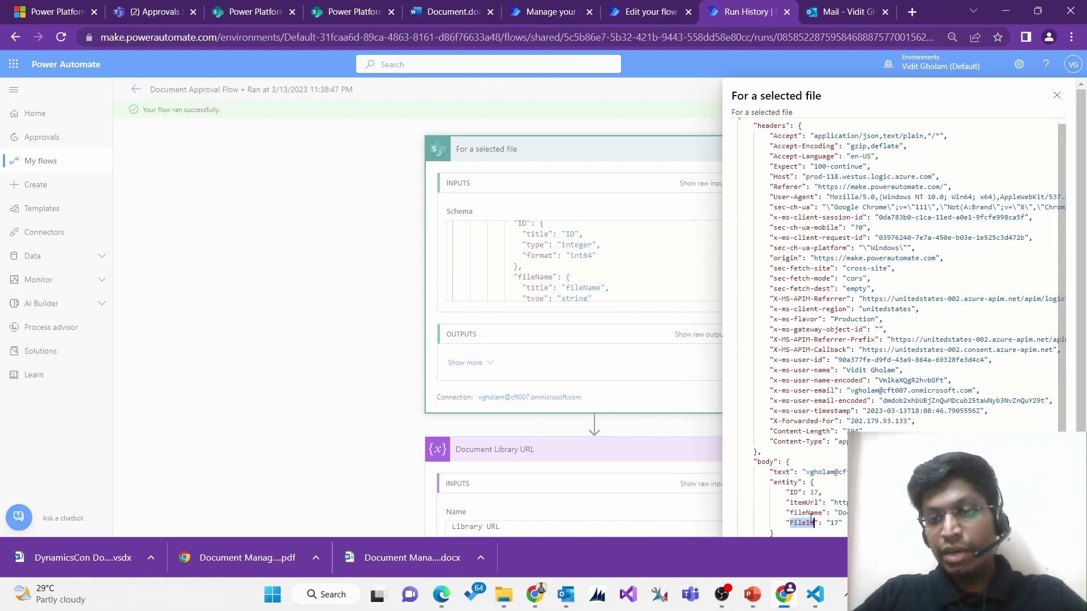
Inspect the itemUrl property and its full link in the trigger's raw outputs
{"action": "double_click", "coordinate": [802, 503]}
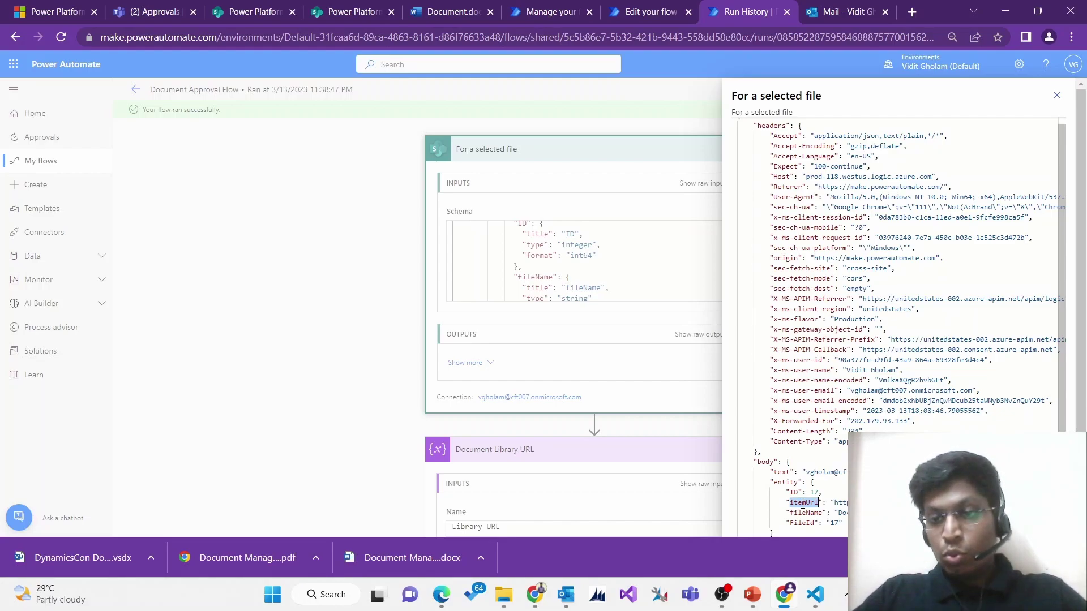
{"action": "triple_click", "coordinate": [803, 504]}
{"action": "double_click", "coordinate": [805, 503]}
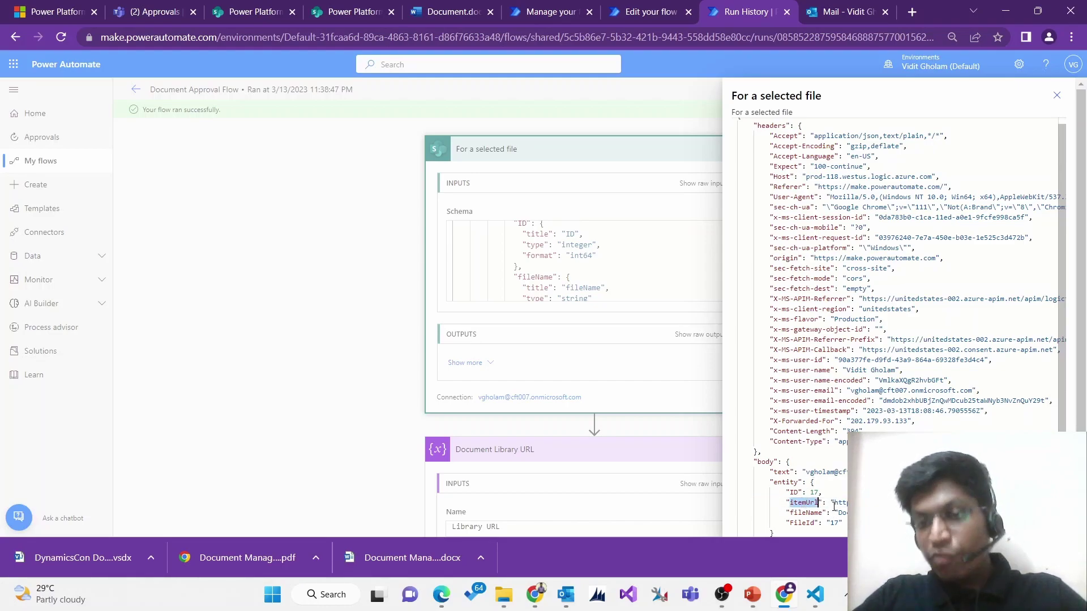
{"action": "left_click_drag", "start_coordinate": [835, 503], "coordinate": [1064, 503]}
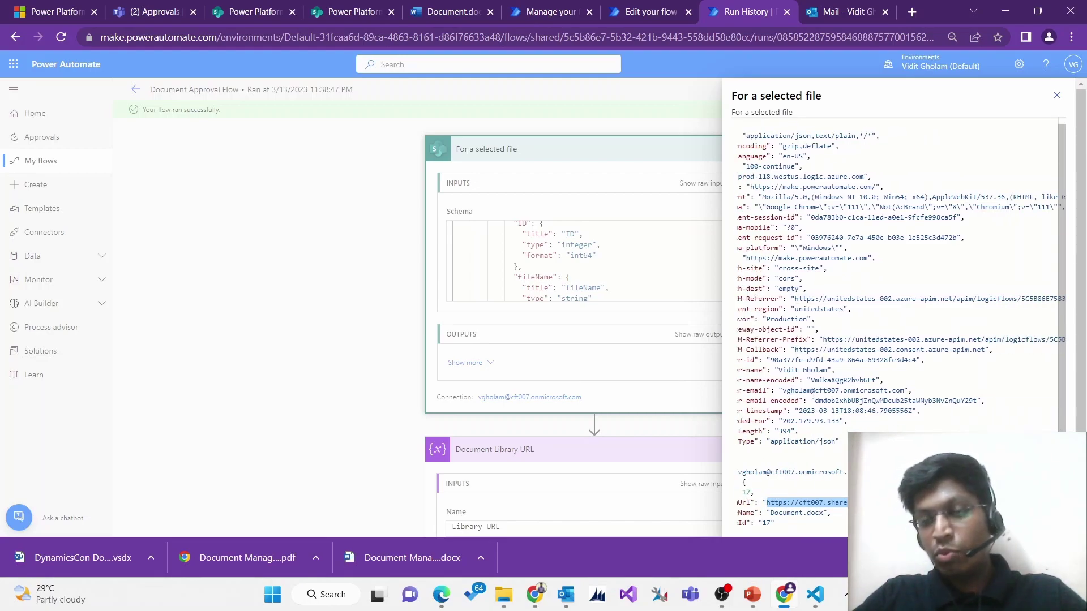
Return to SharePoint and highlight the site address and library path in the URL of the Document PDF.pdf preview
{"action": "left_click", "coordinate": [252, 11]}
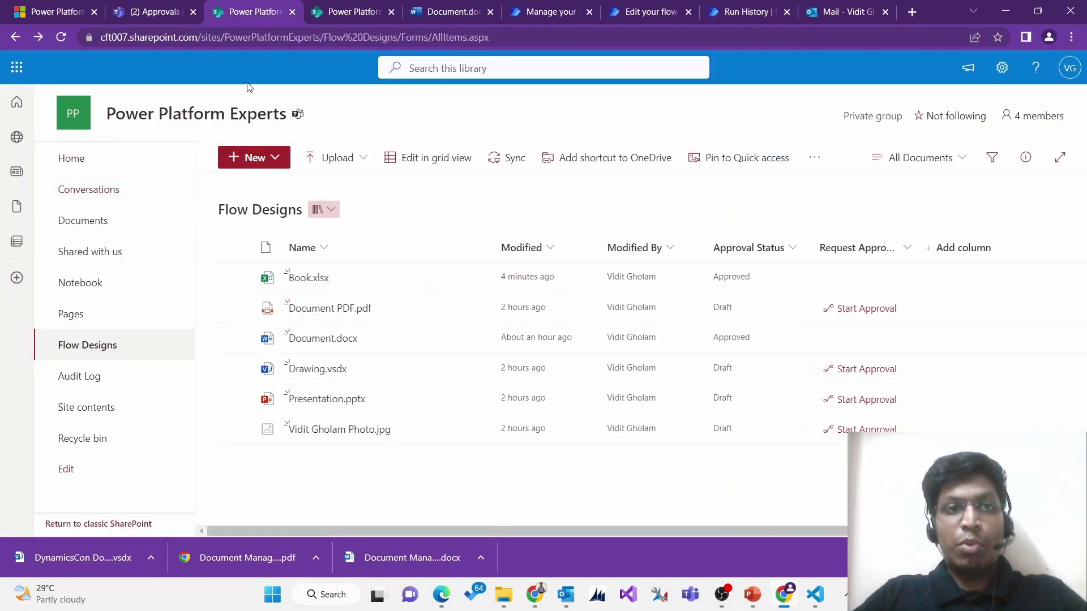
{"action": "left_click", "coordinate": [358, 12]}
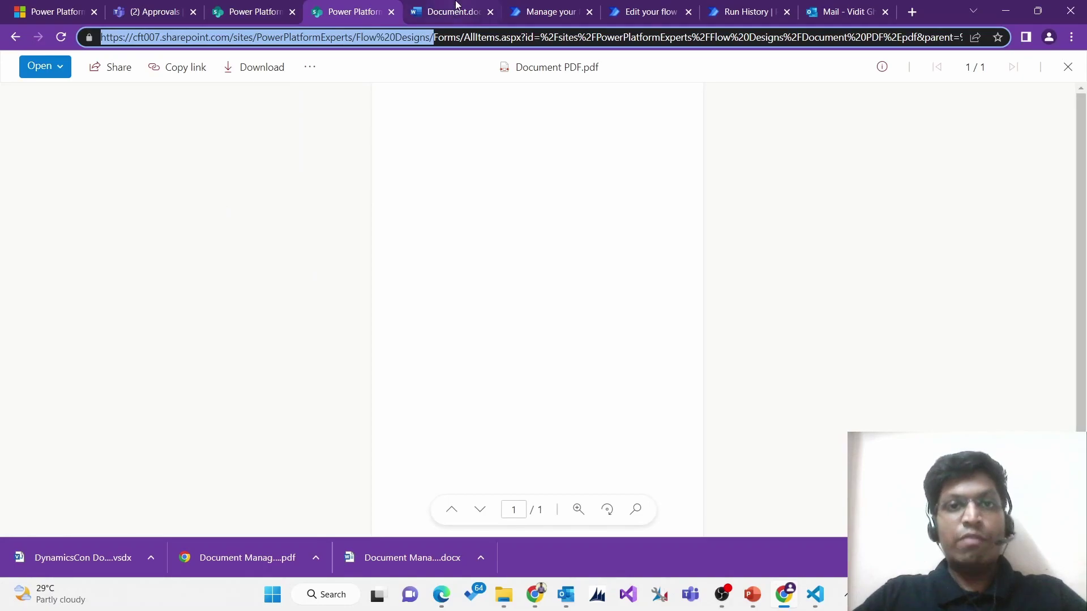
{"action": "left_click", "coordinate": [456, 8]}
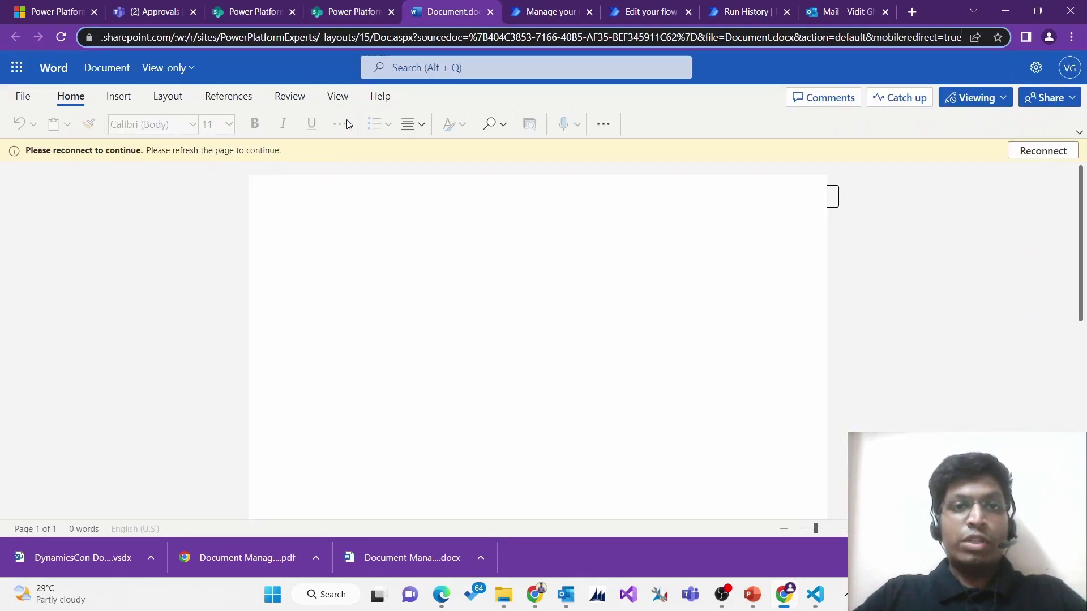
{"action": "left_click", "coordinate": [346, 12]}
{"action": "left_click", "coordinate": [203, 199]}
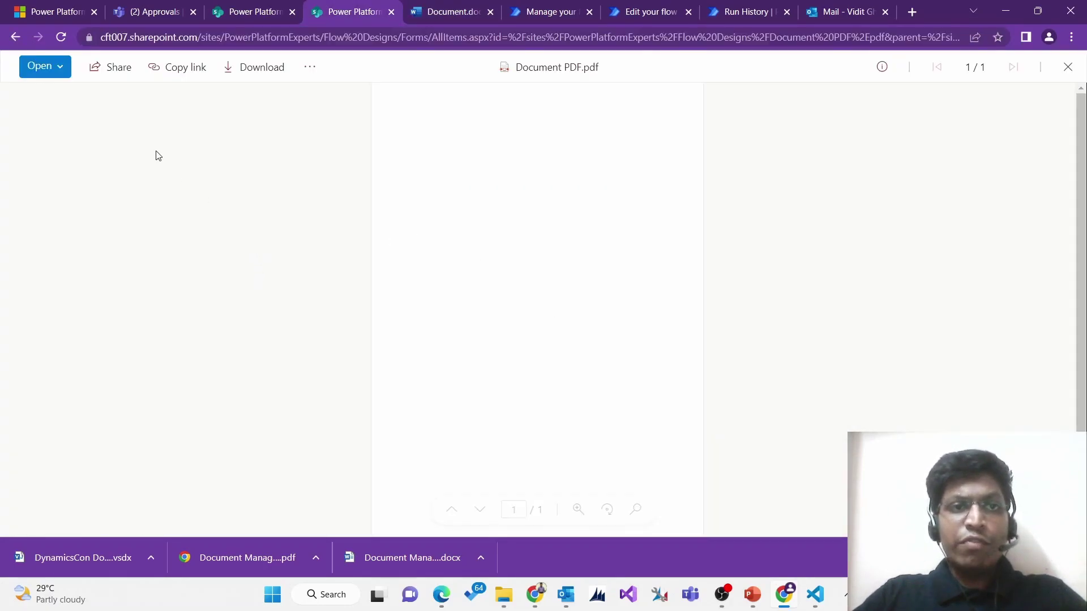
{"action": "double_click", "coordinate": [140, 35]}
{"action": "left_click_drag", "start_coordinate": [102, 37], "coordinate": [363, 40]}
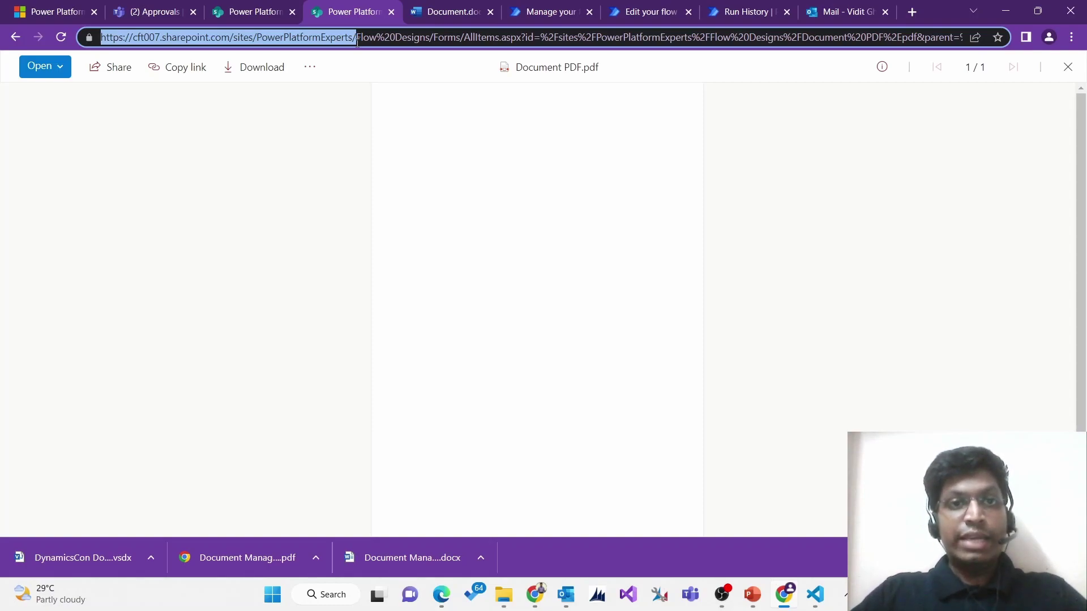
{"action": "left_click_drag", "start_coordinate": [357, 40], "coordinate": [434, 40]}
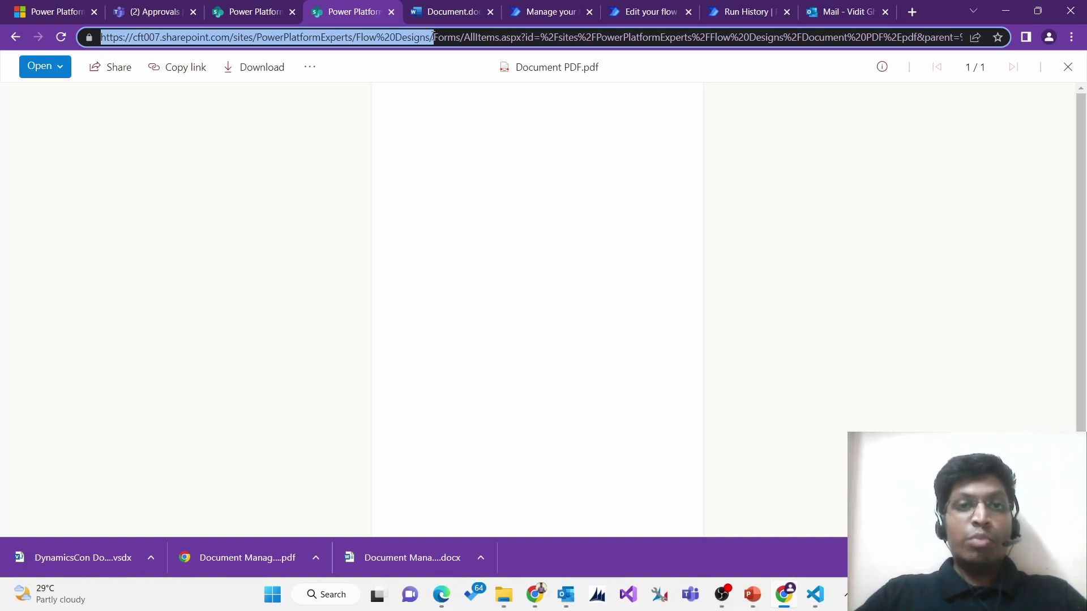
Examine the URL of Document.docx in Word for the web, highlighting the site path and the _layouts segment
{"action": "left_click", "coordinate": [447, 11]}
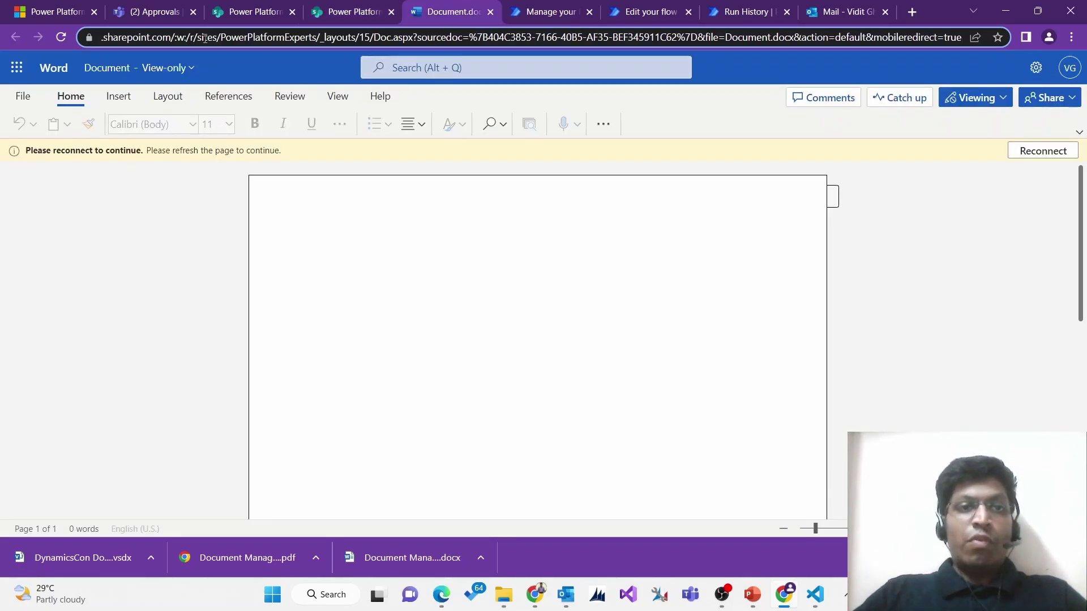
{"action": "left_click", "coordinate": [131, 39]}
{"action": "left_click", "coordinate": [233, 36]}
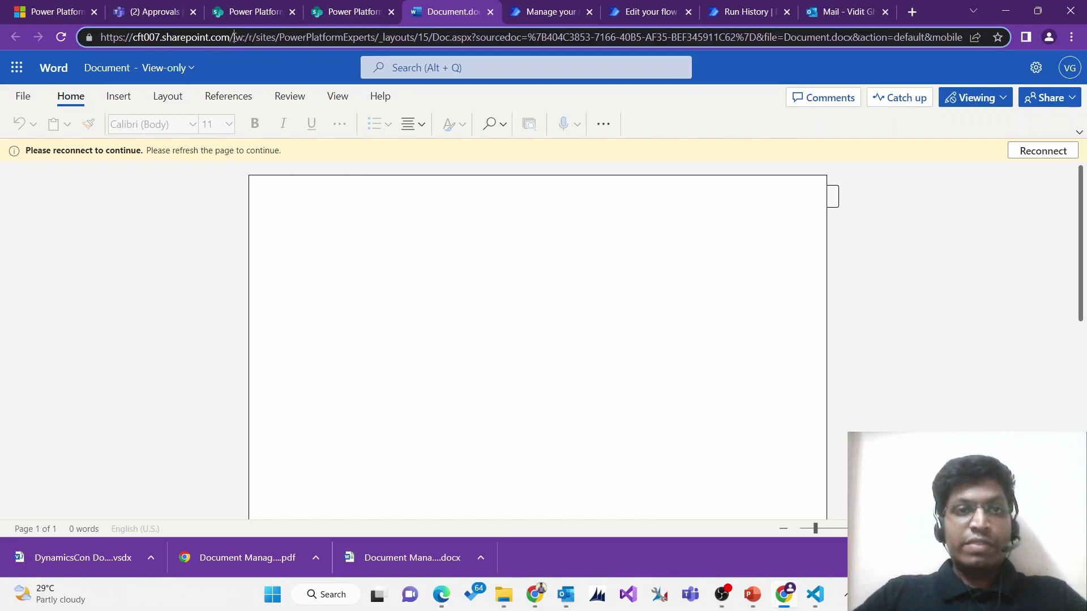
{"action": "left_click_drag", "start_coordinate": [380, 37], "coordinate": [100, 47]}
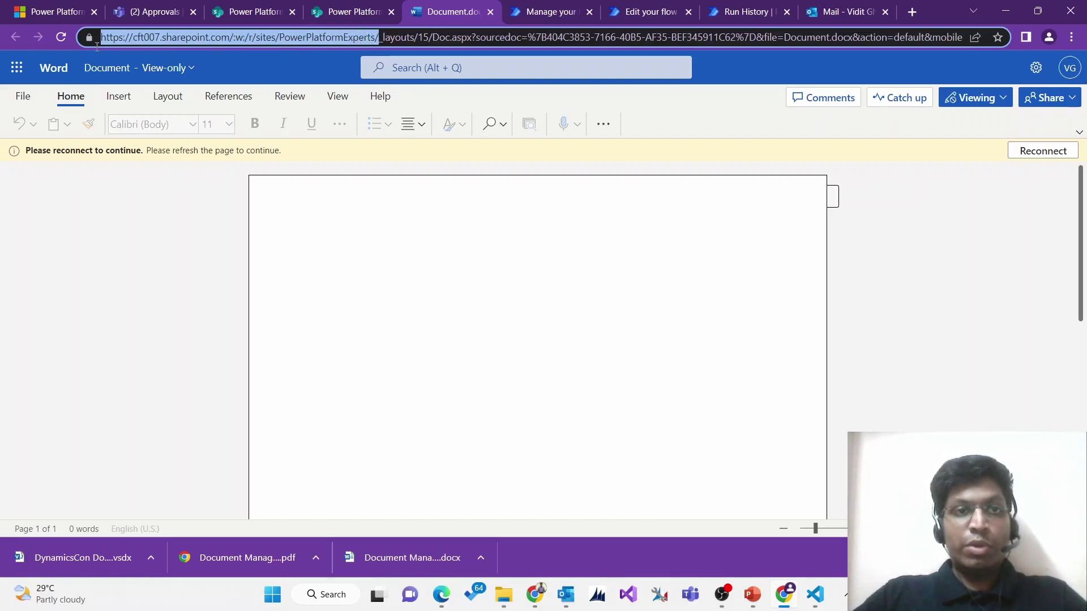
{"action": "double_click", "coordinate": [393, 37]}
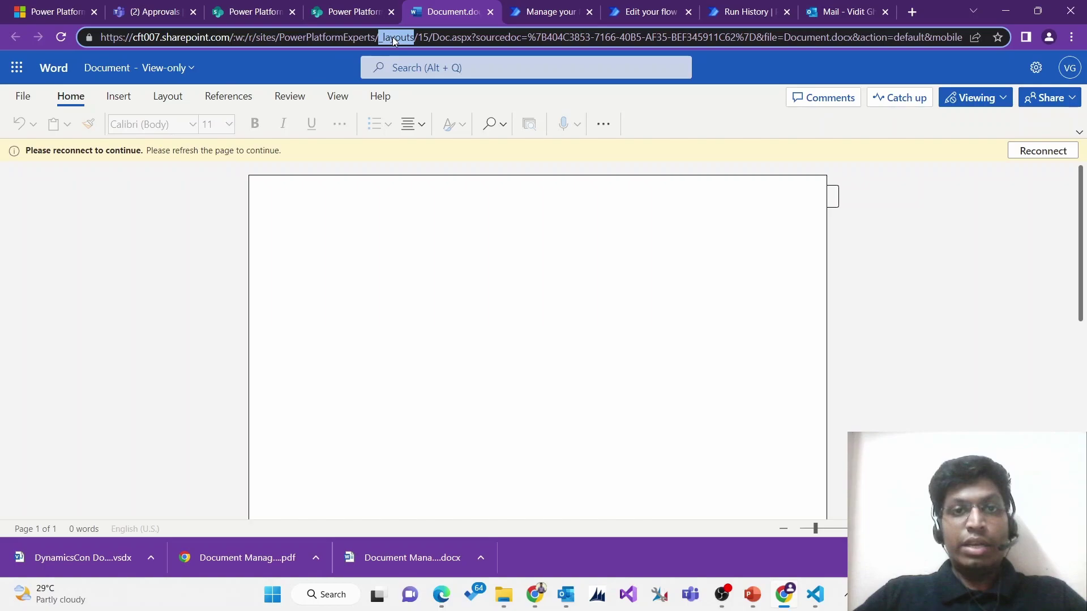
Compare with the Document PDF.pdf URL by highlighting its PowerPlatformExperts site name and Flow Designs library name
{"action": "left_click", "coordinate": [348, 12]}
{"action": "double_click", "coordinate": [329, 37]}
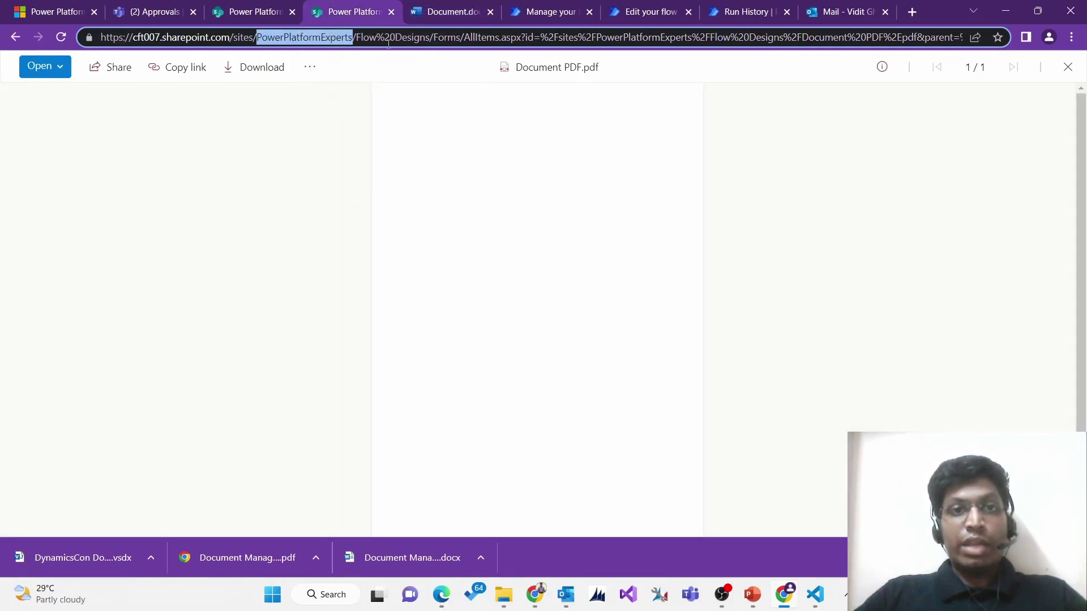
{"action": "left_click_drag", "start_coordinate": [357, 37], "coordinate": [429, 47]}
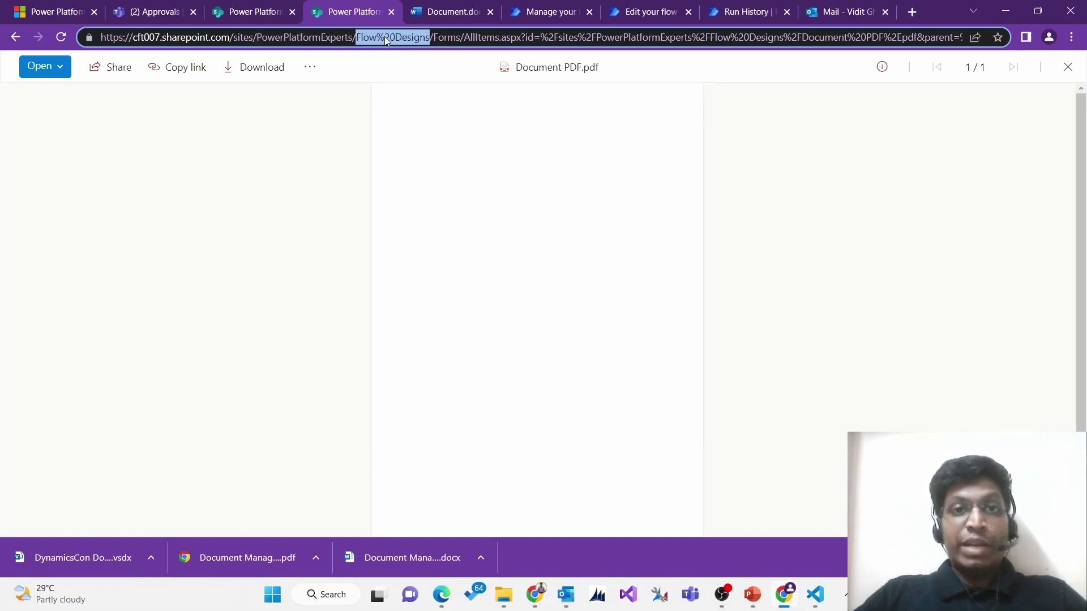
Highlight the site address in the Document PDF.pdf URL and the sourcedoc identifier in the Document.docx URL
{"action": "left_click_drag", "start_coordinate": [357, 38], "coordinate": [57, 52]}
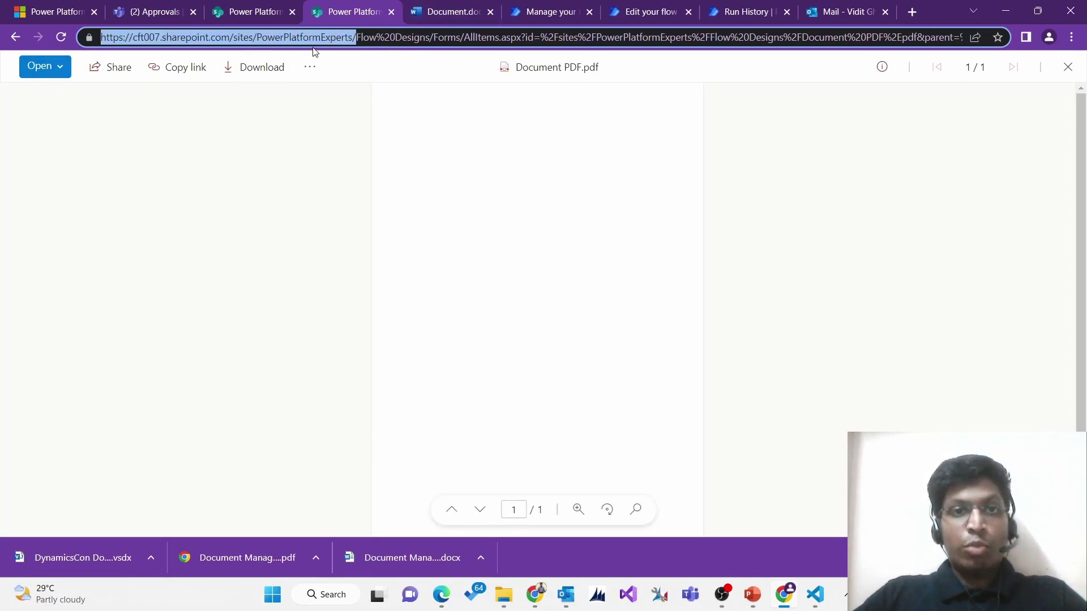
{"action": "left_click", "coordinate": [456, 8]}
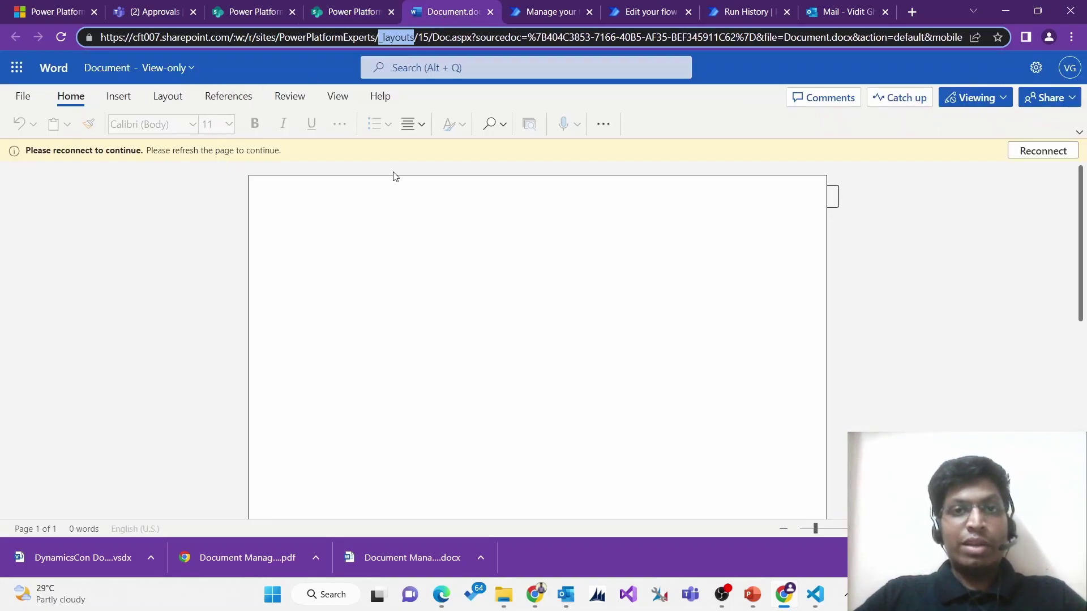
{"action": "left_click", "coordinate": [480, 36]}
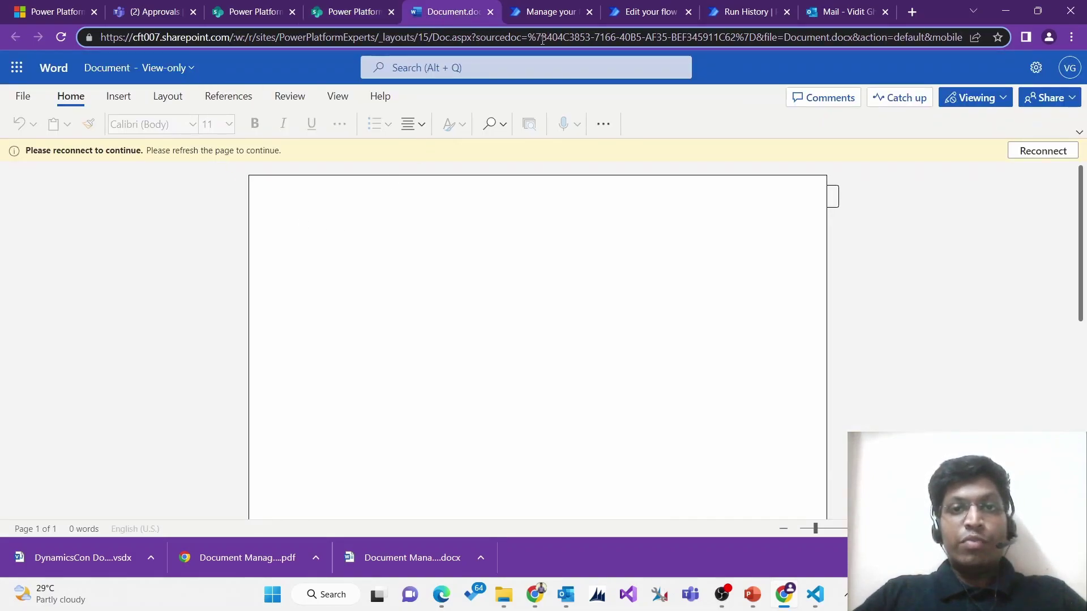
{"action": "left_click_drag", "start_coordinate": [538, 38], "coordinate": [737, 41]}
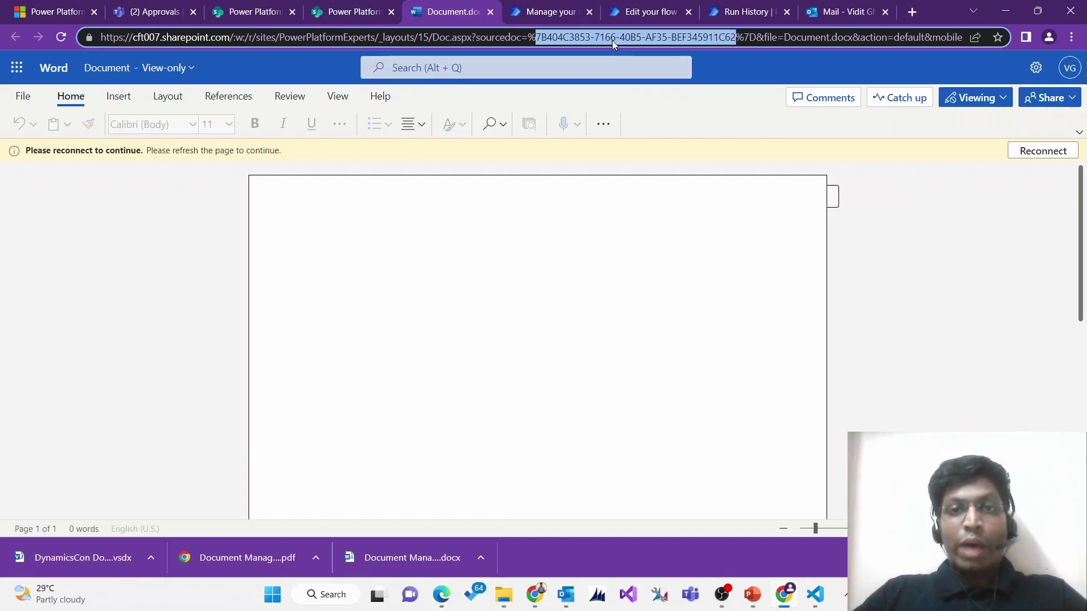
Highlight the Flow Designs segment in the Document PDF.pdf preview URL and in the URL of the SharePoint library page
{"action": "left_click", "coordinate": [348, 11]}
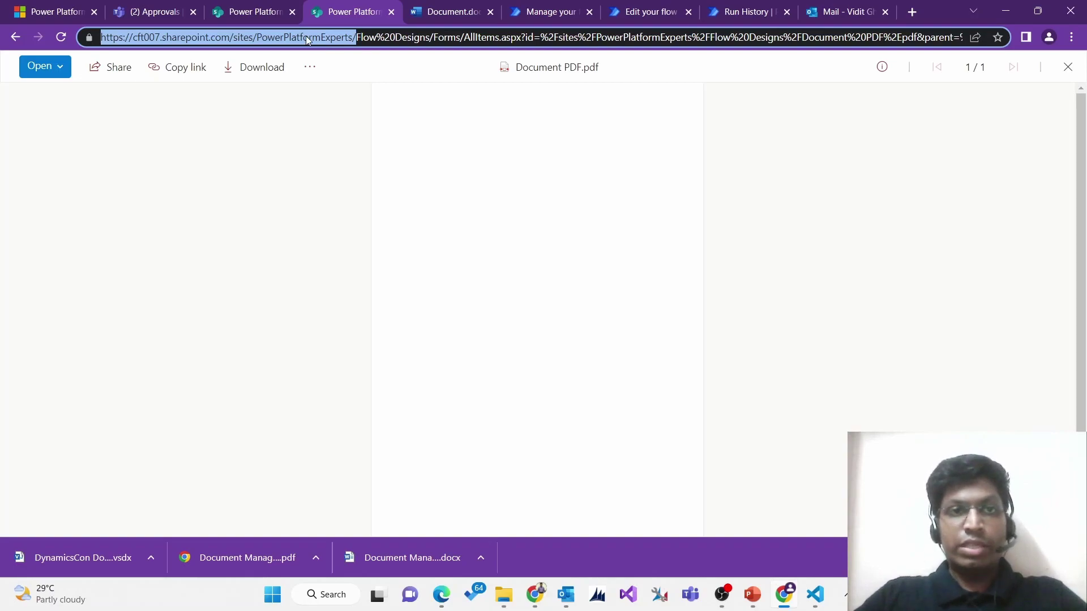
{"action": "left_click_drag", "start_coordinate": [358, 38], "coordinate": [432, 44]}
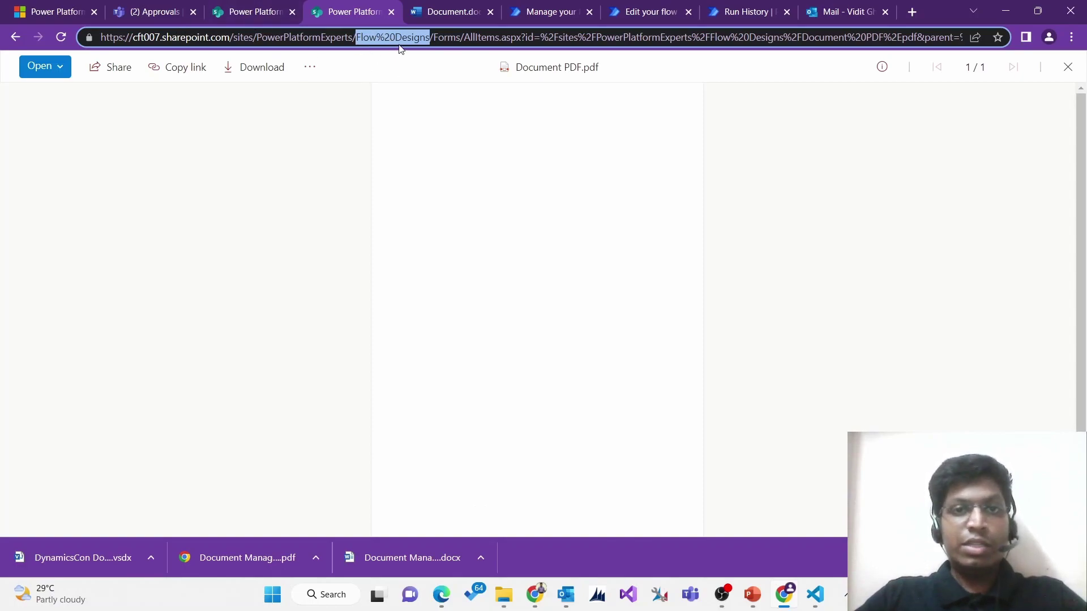
{"action": "left_click", "coordinate": [237, 15]}
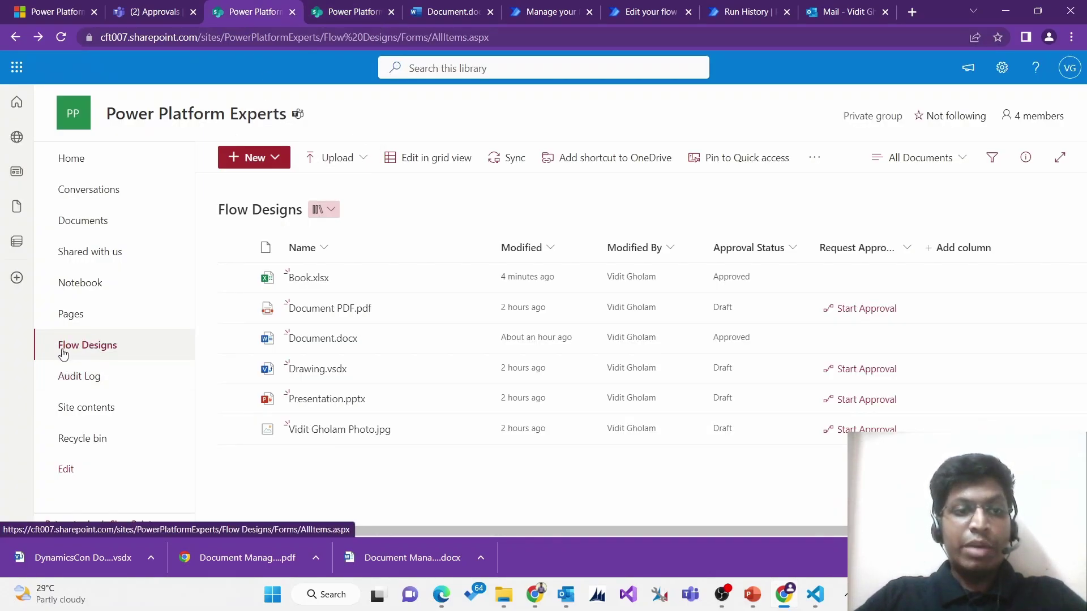
{"action": "left_click_drag", "start_coordinate": [324, 37], "coordinate": [398, 37]}
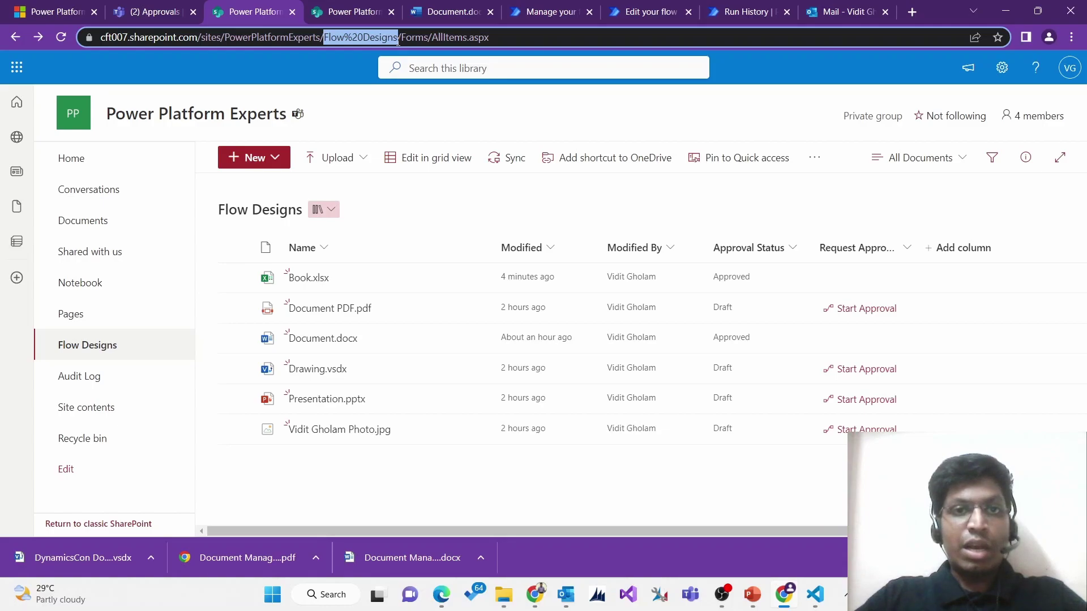
Rename the Flow Designs library to "Flow Designs New" in its library settings and reload the page
{"action": "left_click", "coordinate": [88, 353]}
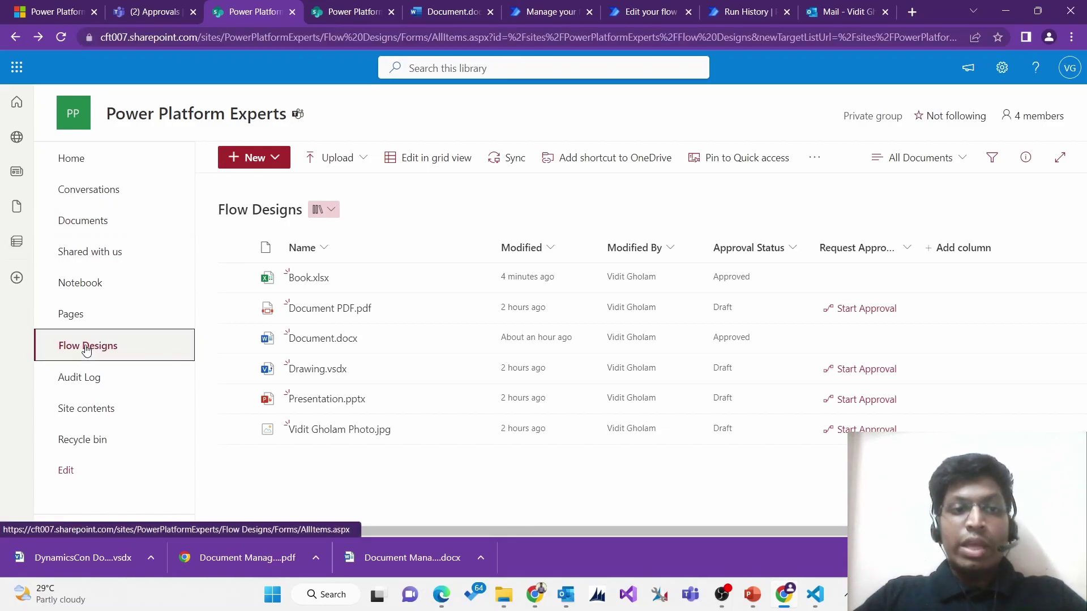
{"action": "left_click", "coordinate": [1003, 68]}
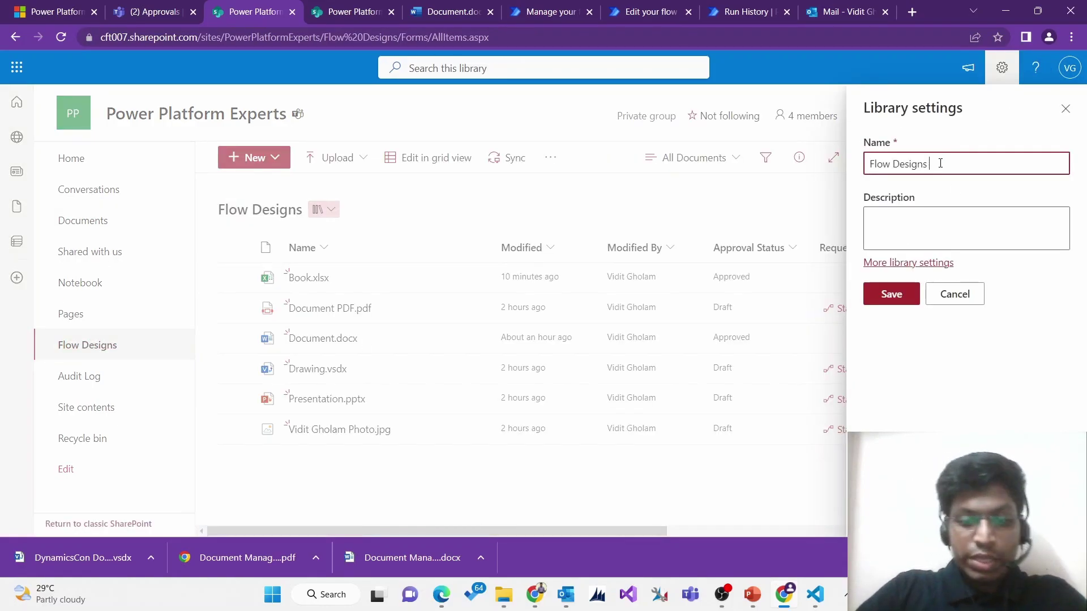
{"action": "type", "text": "New"}
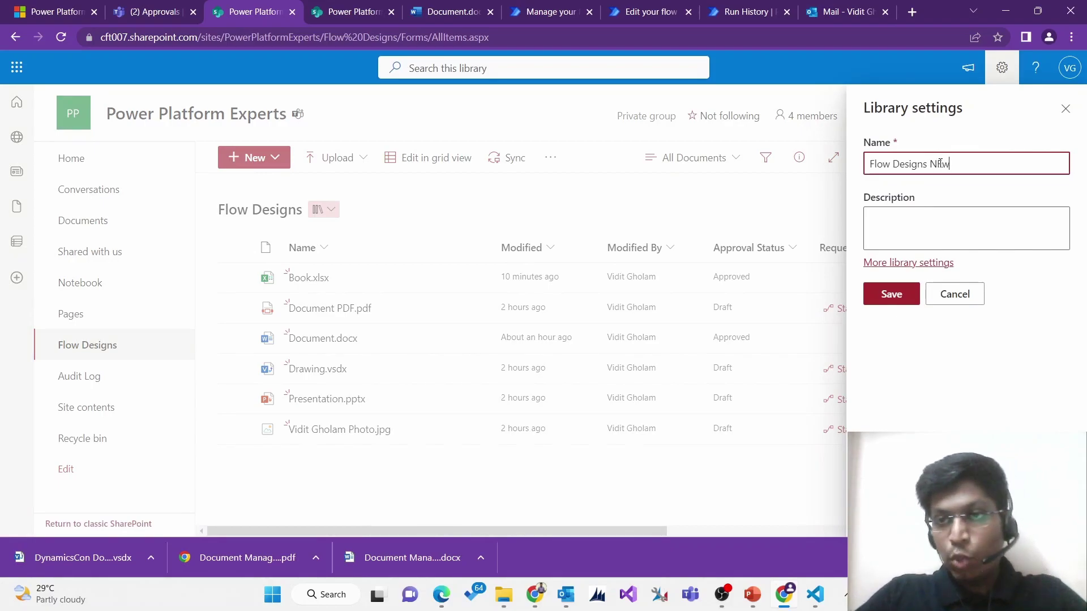
{"action": "left_click", "coordinate": [892, 294]}
{"action": "left_click", "coordinate": [60, 35]}
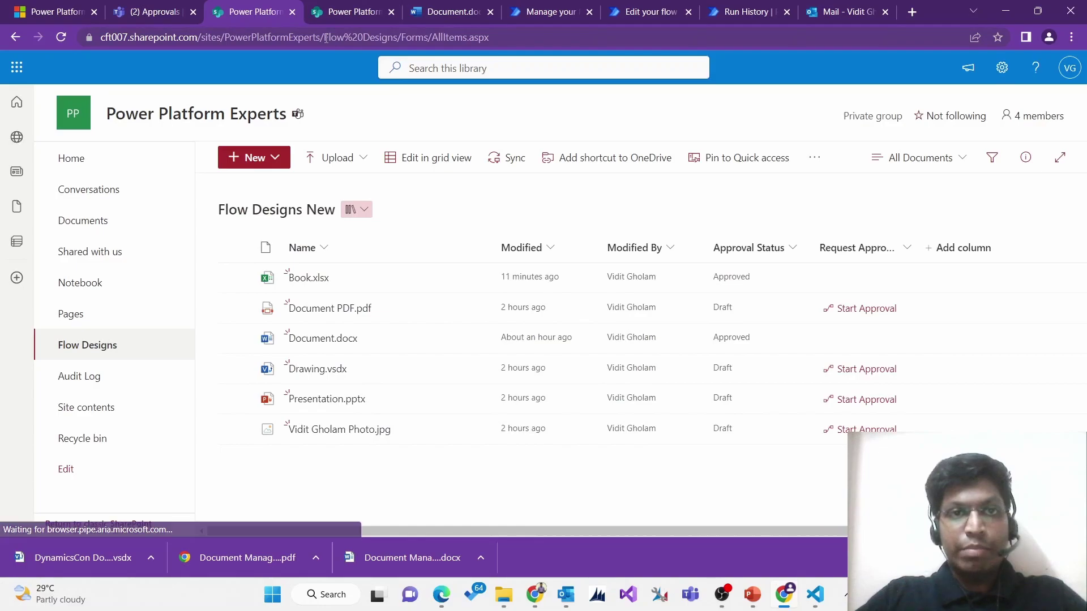
Check the library name segment in the renamed library's URL before and after reloading the page
{"action": "left_click_drag", "start_coordinate": [325, 36], "coordinate": [398, 37]}
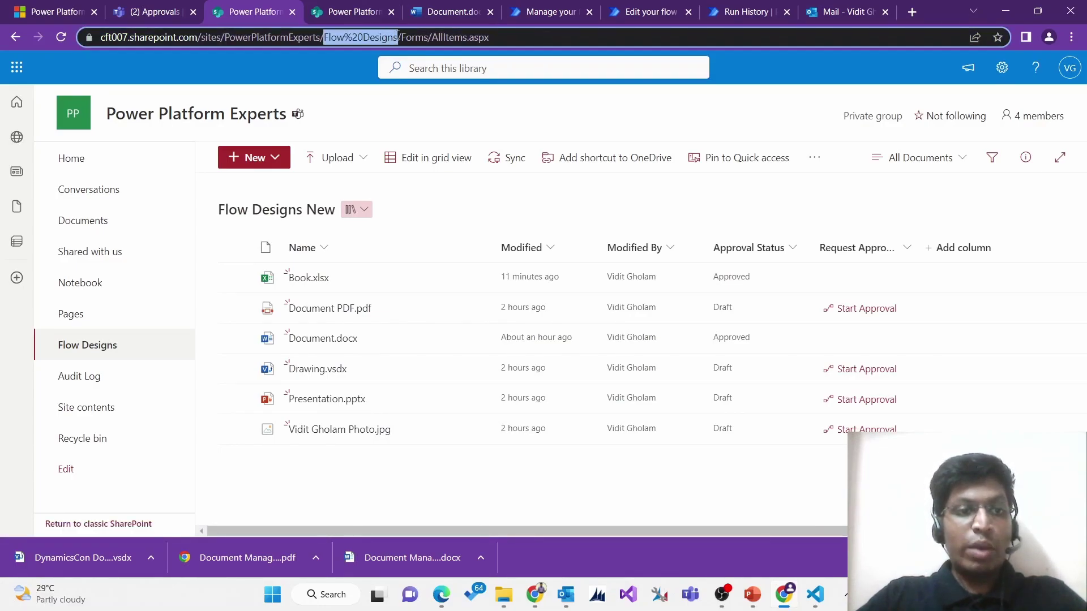
{"action": "left_click", "coordinate": [67, 39]}
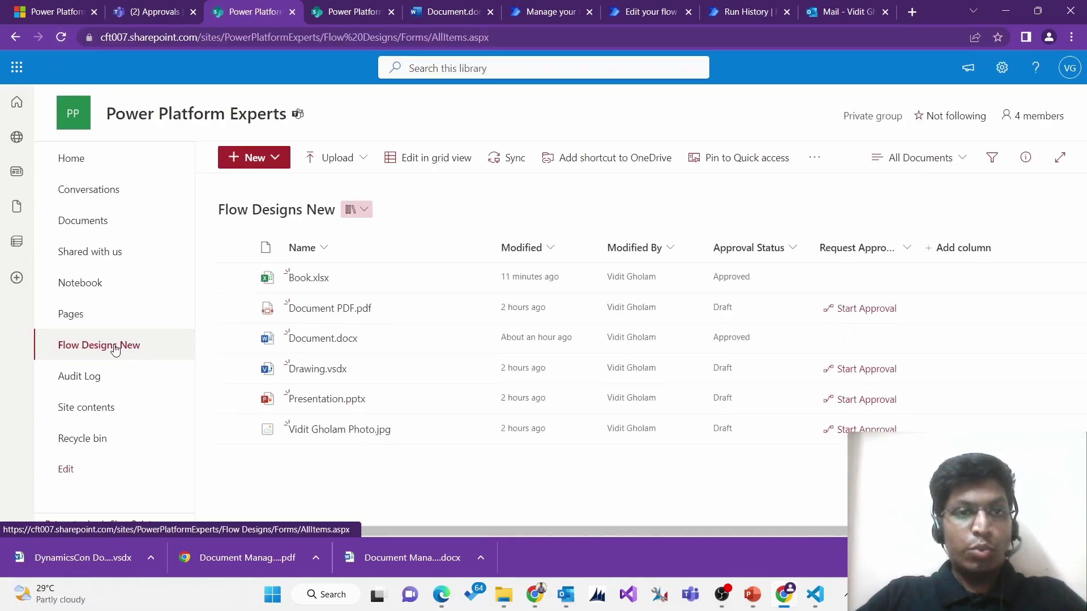
{"action": "left_click_drag", "start_coordinate": [323, 37], "coordinate": [398, 37]}
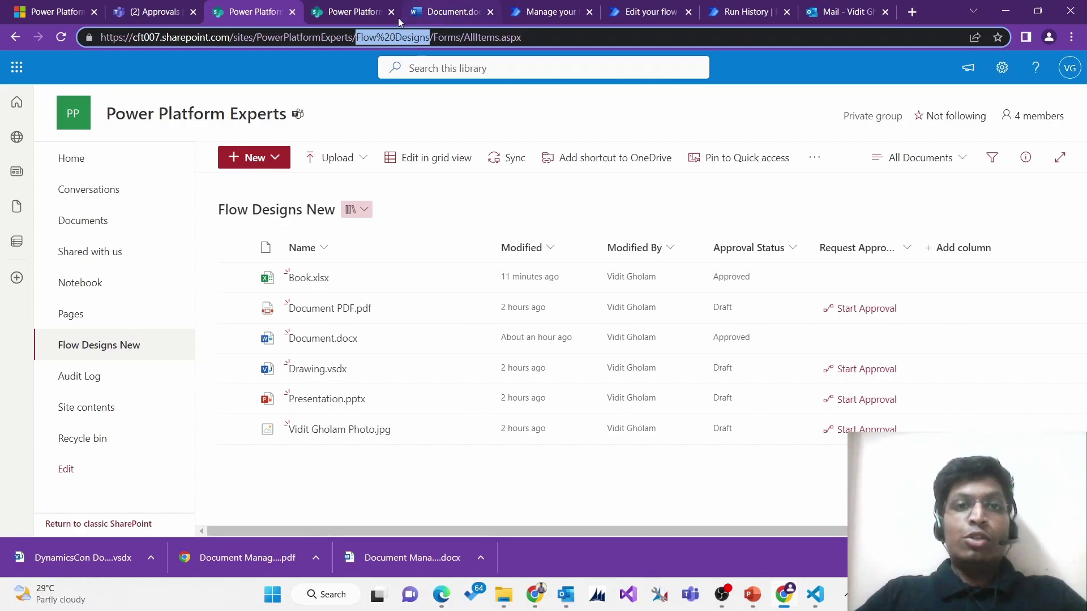
Compare the _layouts segment and sourcedoc identifier in the Document.docx URL with the site and library path in the Document PDF.pdf URL
{"action": "left_click", "coordinate": [446, 12]}
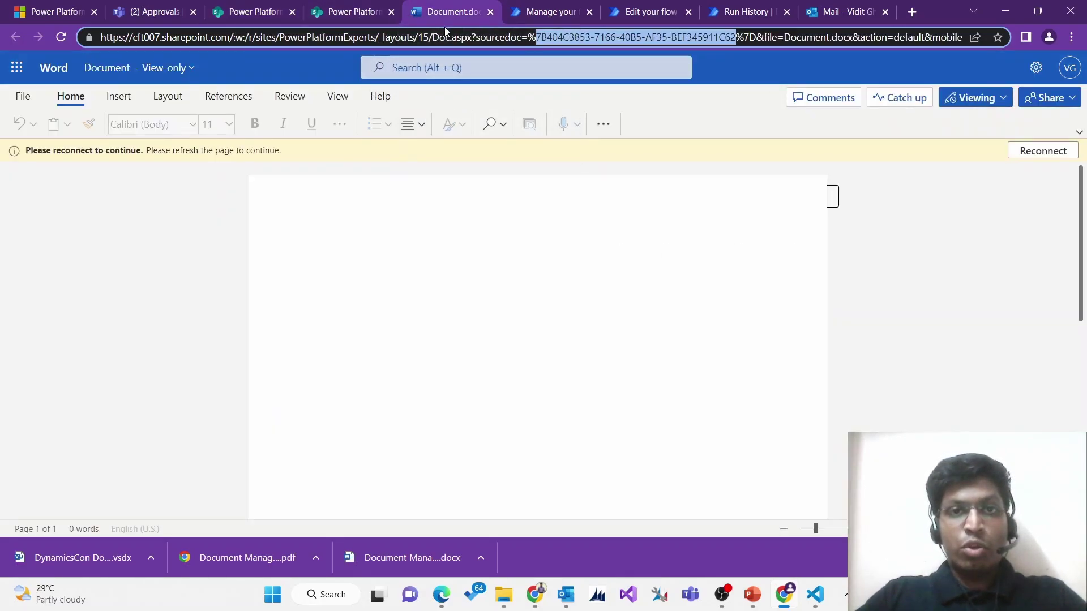
{"action": "double_click", "coordinate": [396, 37]}
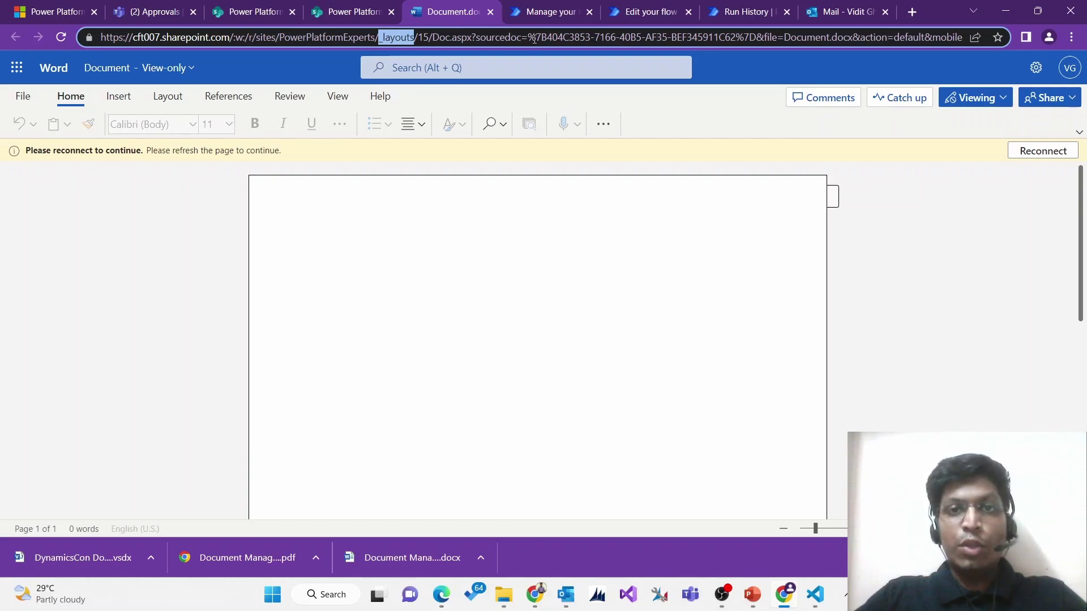
{"action": "left_click_drag", "start_coordinate": [538, 37], "coordinate": [733, 37]}
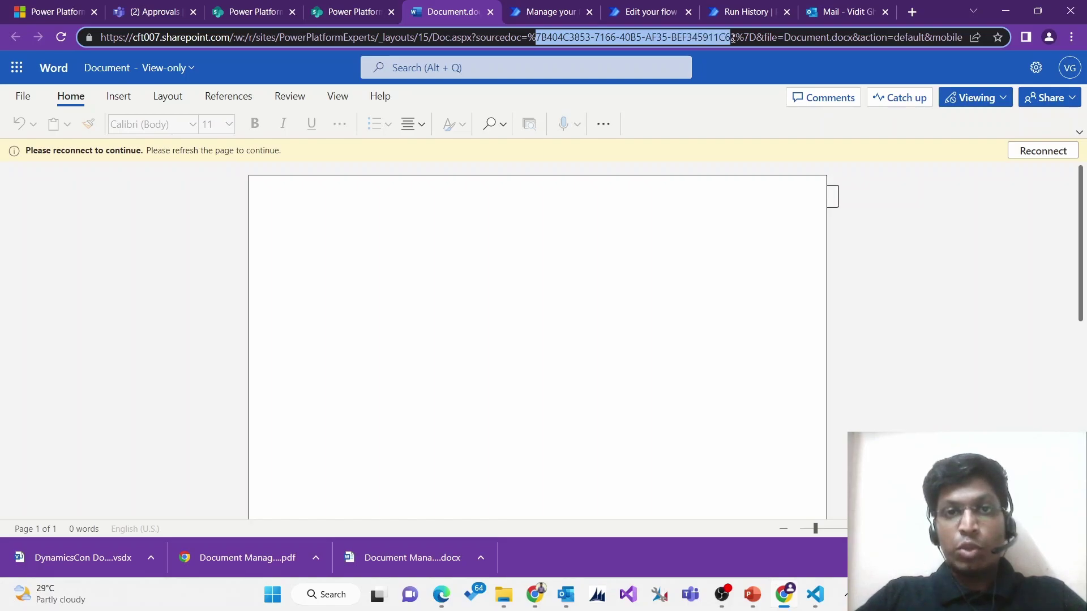
{"action": "left_click", "coordinate": [350, 12]}
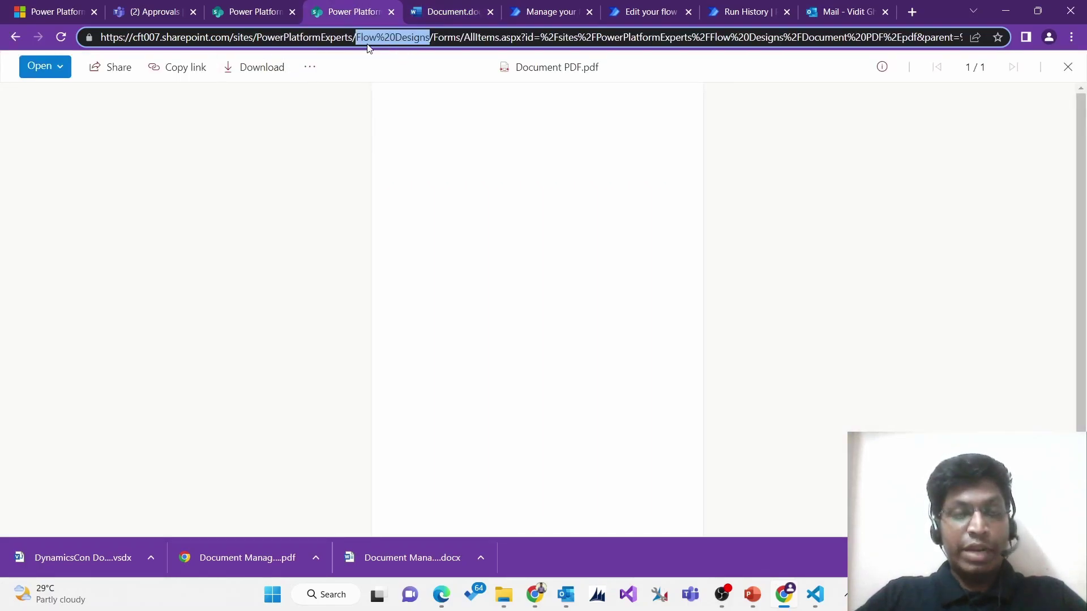
{"action": "left_click_drag", "start_coordinate": [433, 39], "coordinate": [61, 34]}
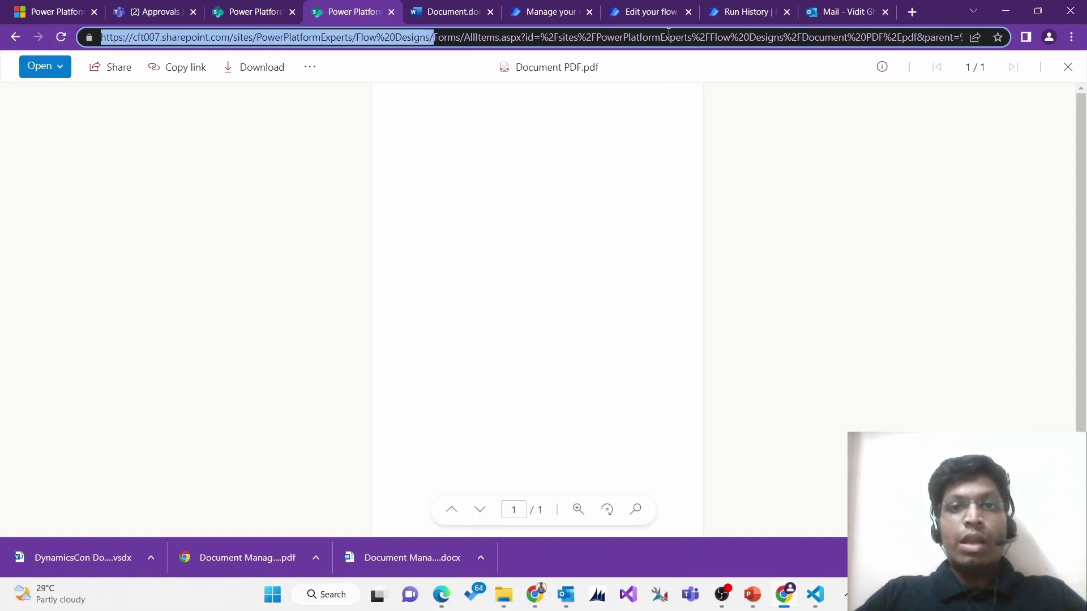
Return to the Document Approval Flow in Power Automate, collapse the trigger and examine the join expression noted in the Document Library URL action
{"action": "left_click", "coordinate": [640, 12]}
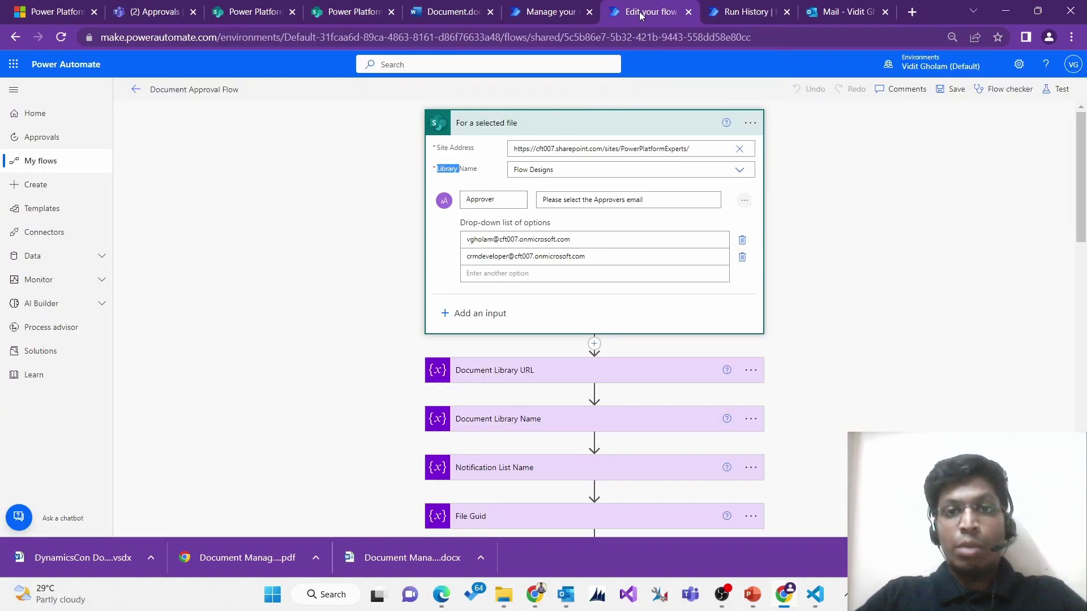
{"action": "left_click", "coordinate": [493, 126]}
{"action": "left_click", "coordinate": [508, 179]}
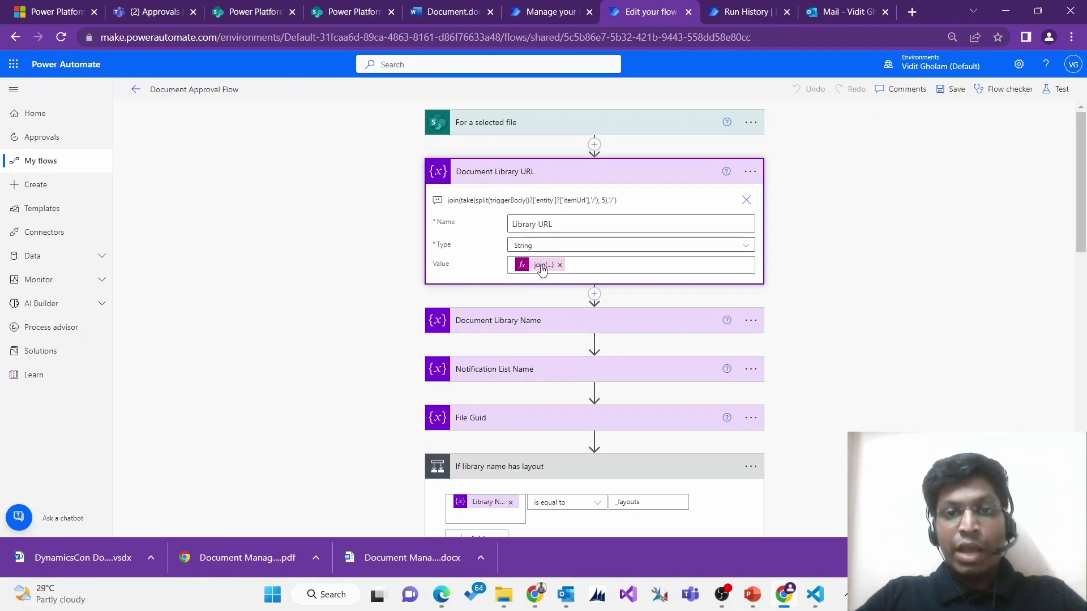
{"action": "left_click_drag", "start_coordinate": [450, 201], "coordinate": [628, 206]}
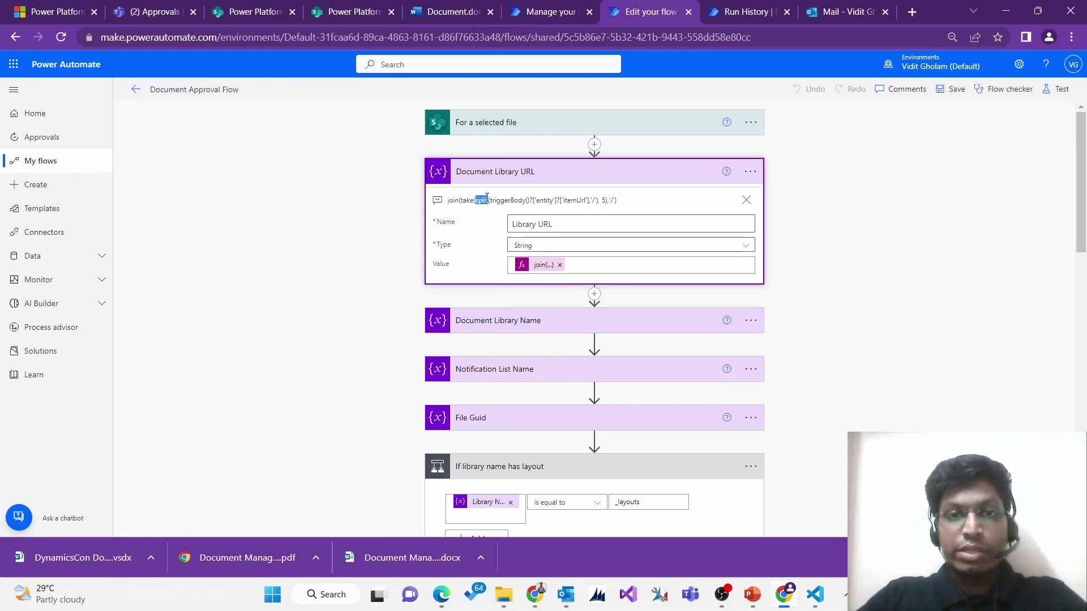
Show the expression editor for the Library URL variable's value and highlight the full join expression in the action's note
{"action": "left_click", "coordinate": [581, 264]}
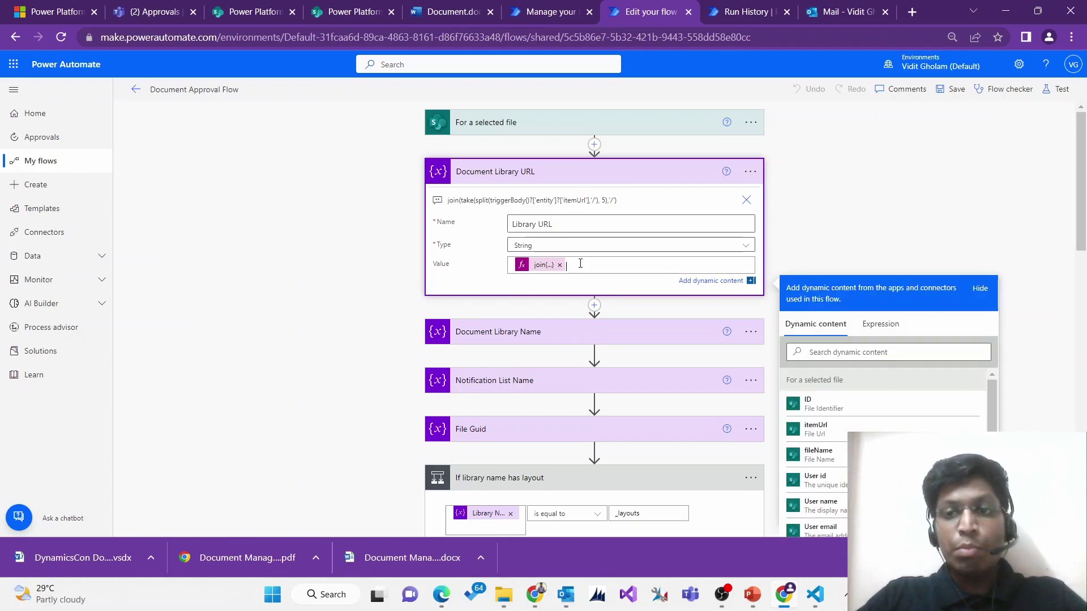
{"action": "left_click", "coordinate": [879, 326]}
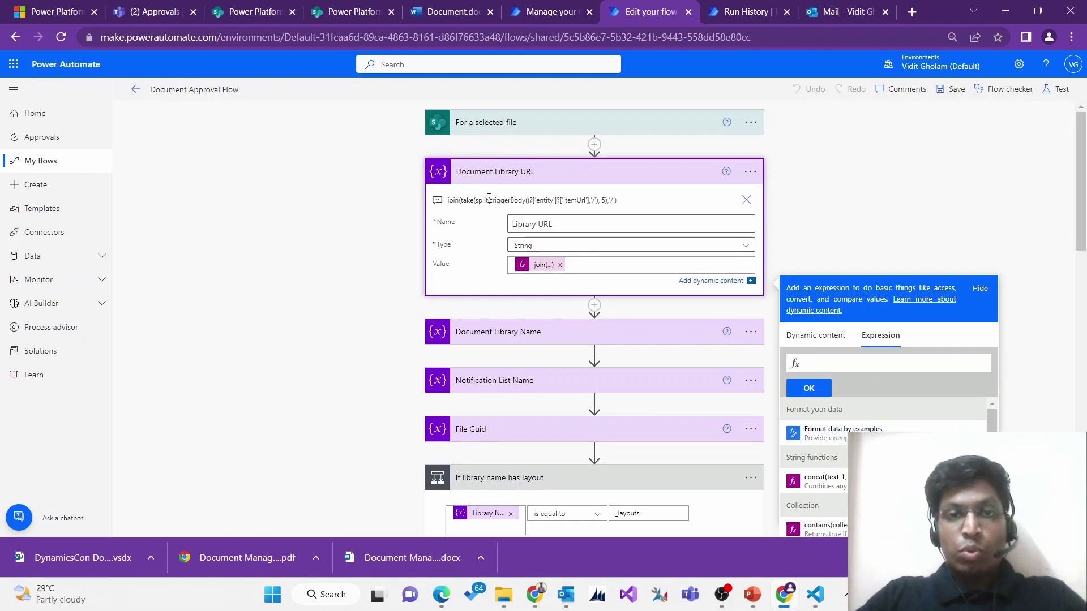
{"action": "left_click", "coordinate": [452, 201]}
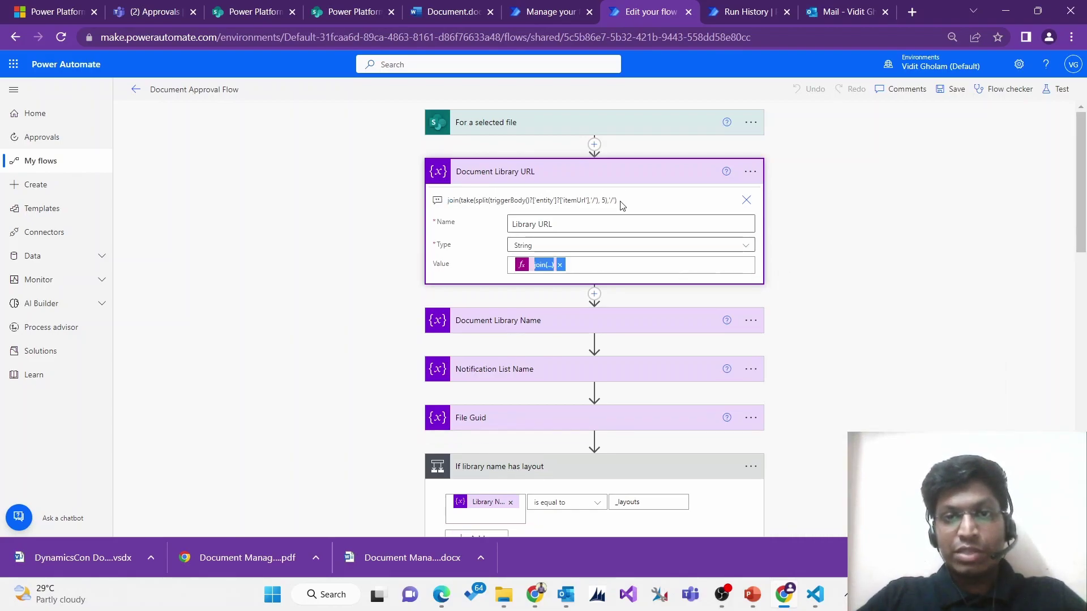
{"action": "left_click_drag", "start_coordinate": [620, 201], "coordinate": [447, 202]}
{"action": "triple_click", "coordinate": [466, 204]}
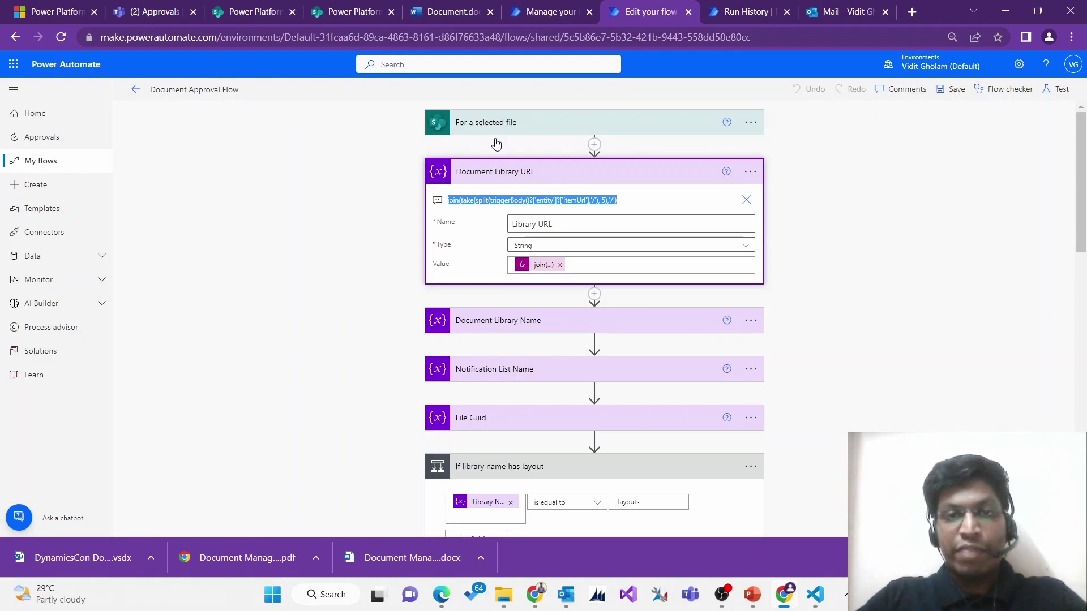
Expand the Document Library Name action to view its replace expression and highlight itemUrl in the Document Library URL expression
{"action": "left_click", "coordinate": [521, 321]}
{"action": "scroll", "coordinate": [538, 294], "scroll_direction": "down", "scroll_amount": 3}
{"action": "scroll", "coordinate": [509, 242], "scroll_direction": "up", "scroll_amount": 3}
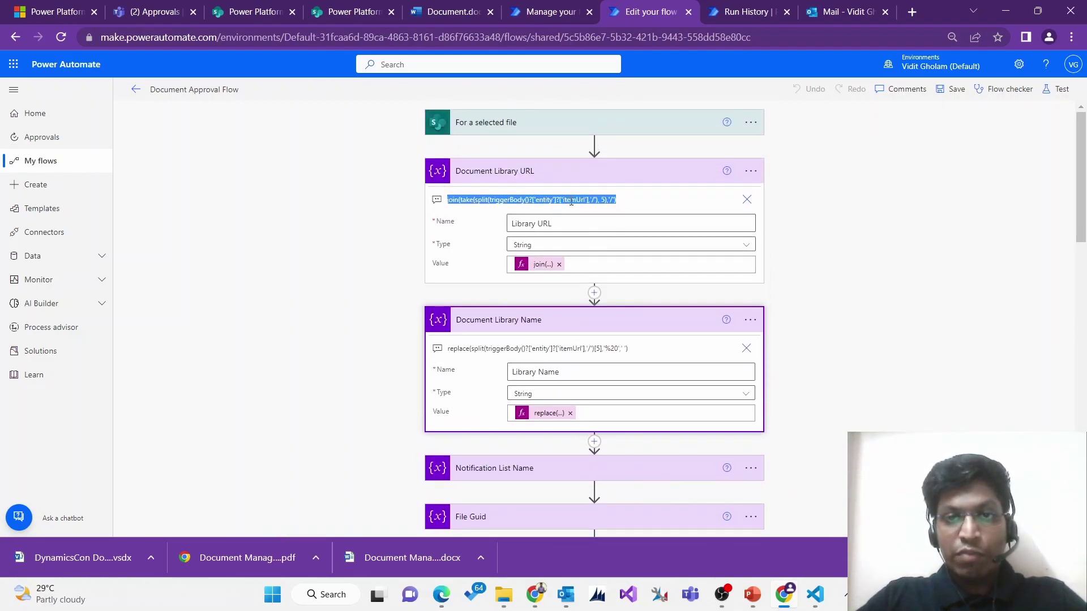
{"action": "double_click", "coordinate": [573, 201]}
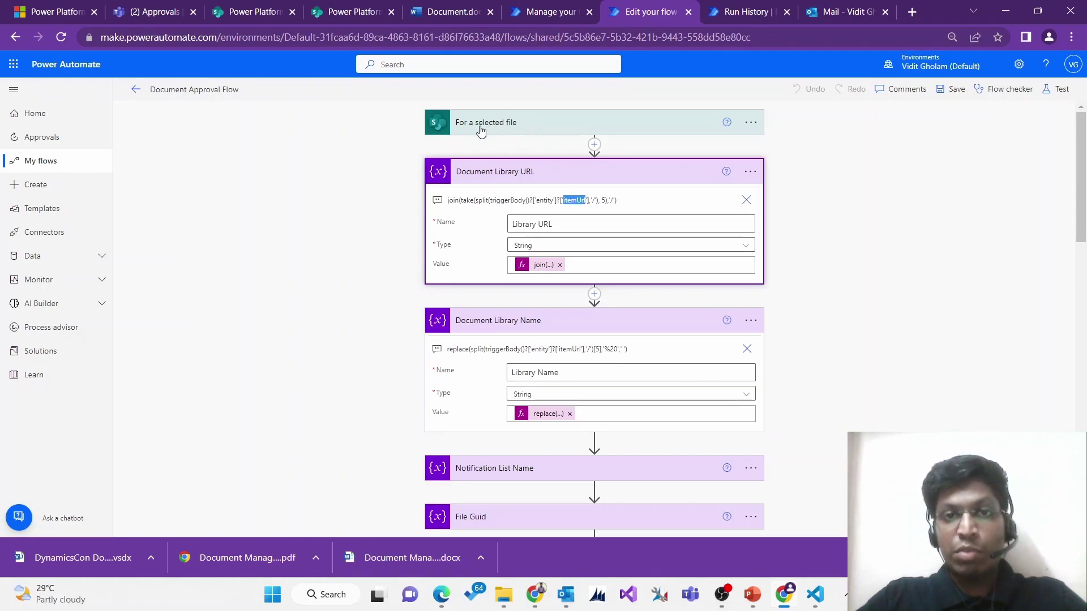
Expand the Notification List Name action and highlight its Email Notification value
{"action": "scroll", "coordinate": [534, 296], "scroll_direction": "down", "scroll_amount": 3}
{"action": "left_click", "coordinate": [509, 328]}
{"action": "scroll", "coordinate": [484, 271], "scroll_direction": "down", "scroll_amount": 2}
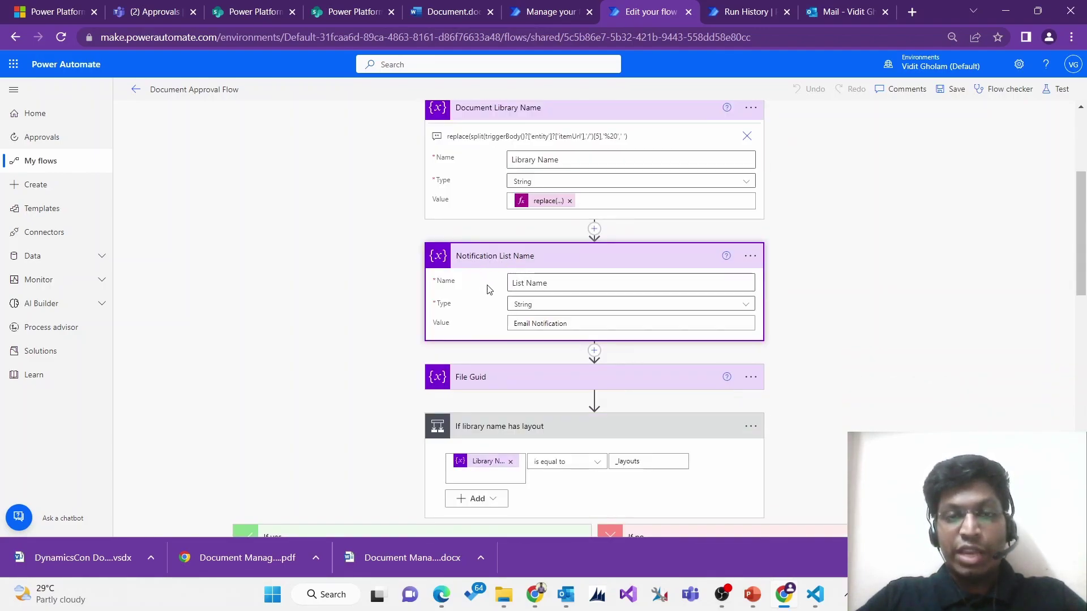
{"action": "triple_click", "coordinate": [540, 325]}
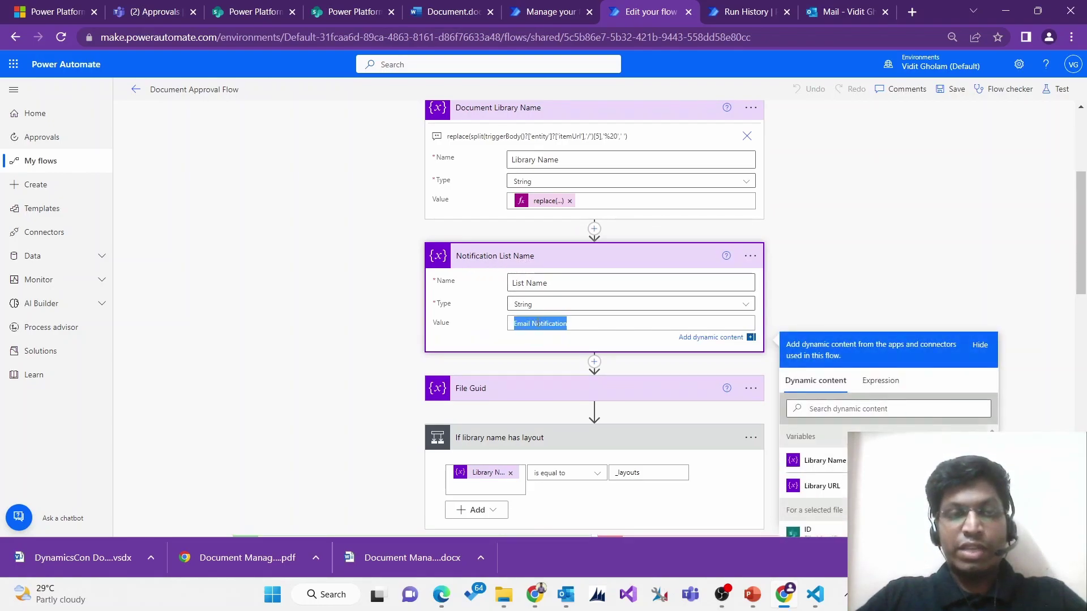
Open the Audit Log list in SharePoint to check its URL and return to the flow editor in Power Automate
{"action": "left_click", "coordinate": [266, 18]}
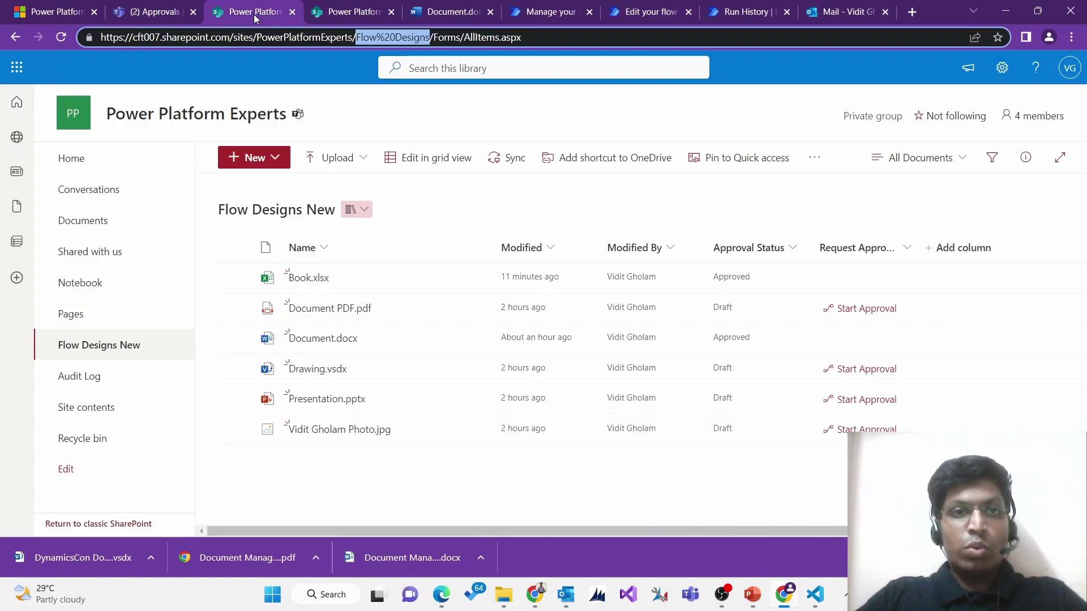
{"action": "left_click", "coordinate": [104, 384]}
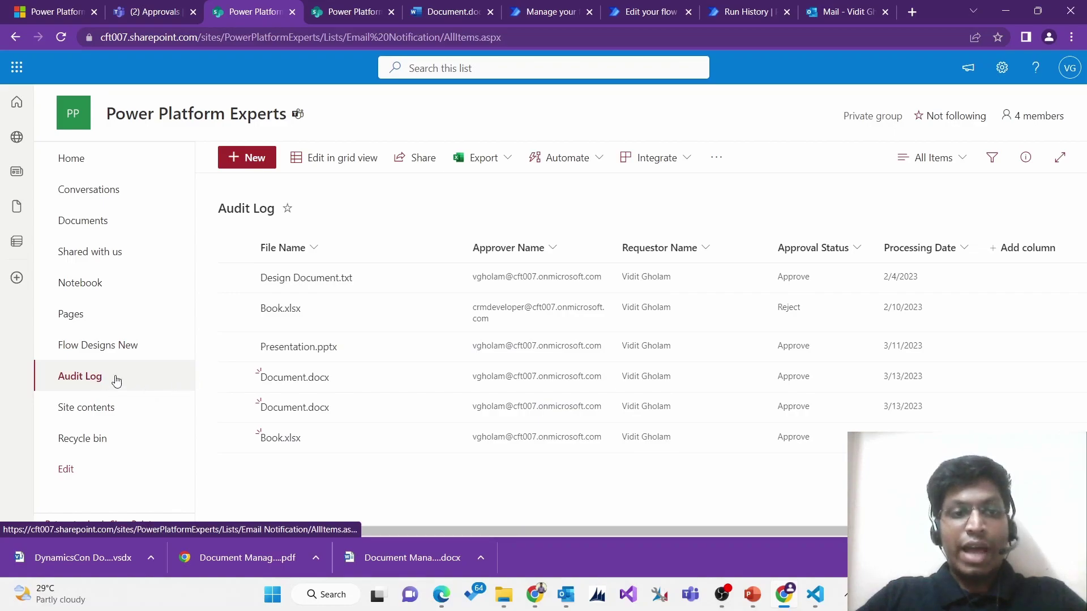
{"action": "left_click", "coordinate": [572, 11]}
{"action": "left_click", "coordinate": [620, 13]}
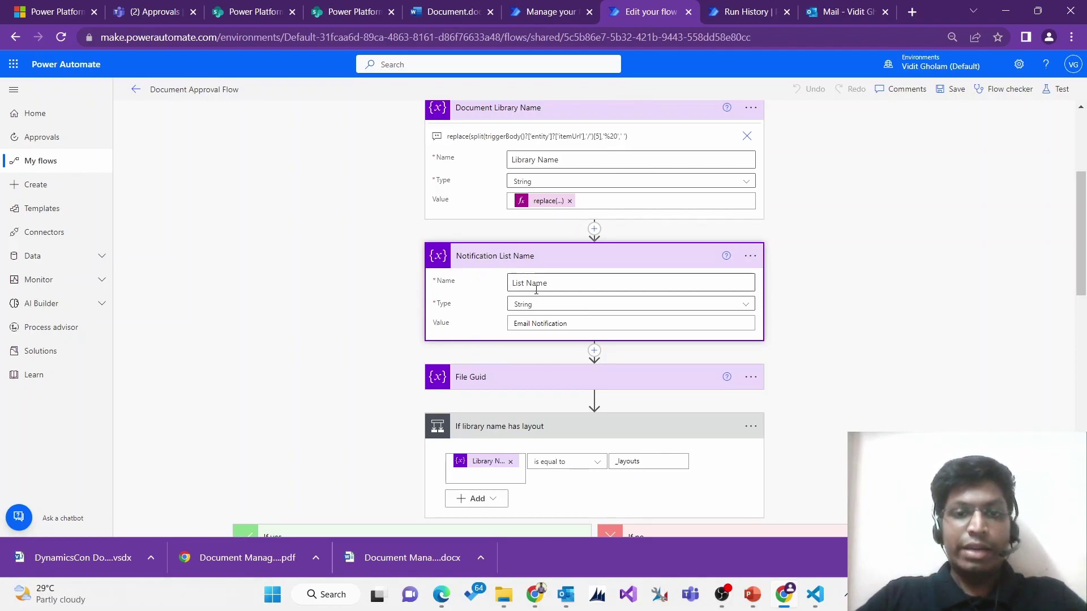
Expand the File Guid action to examine its File ID string variable
{"action": "scroll", "coordinate": [510, 306], "scroll_direction": "down", "scroll_amount": 1}
{"action": "left_click", "coordinate": [503, 311]}
{"action": "scroll", "coordinate": [486, 300], "scroll_direction": "down", "scroll_amount": 1}
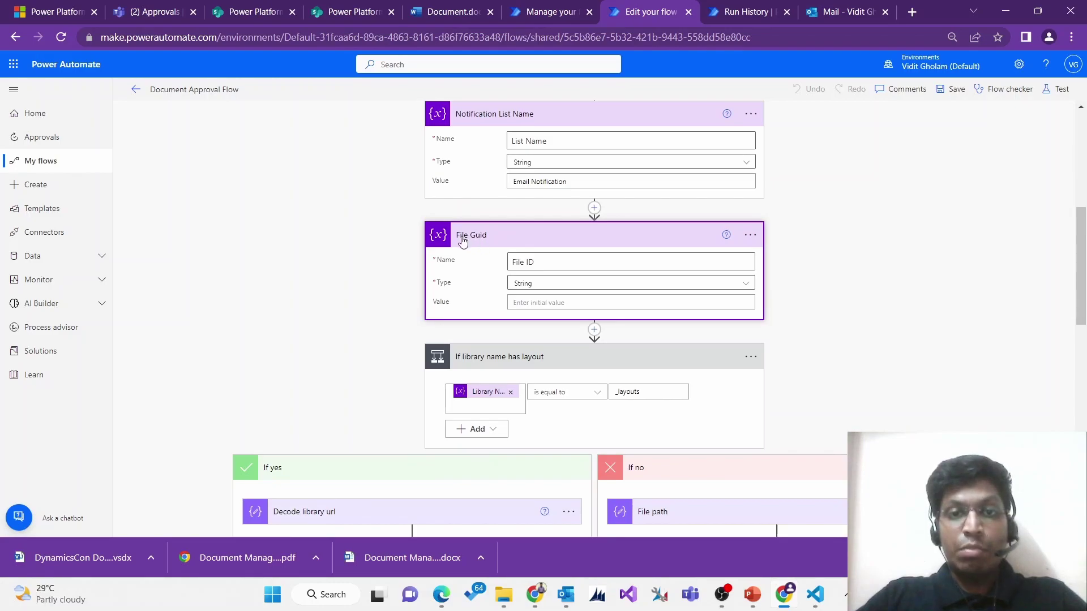
Review the Library Name equals _layouts condition and expand the File path and Set file guid from metadata actions in its If no branch
{"action": "scroll", "coordinate": [485, 240], "scroll_direction": "down", "scroll_amount": 3}
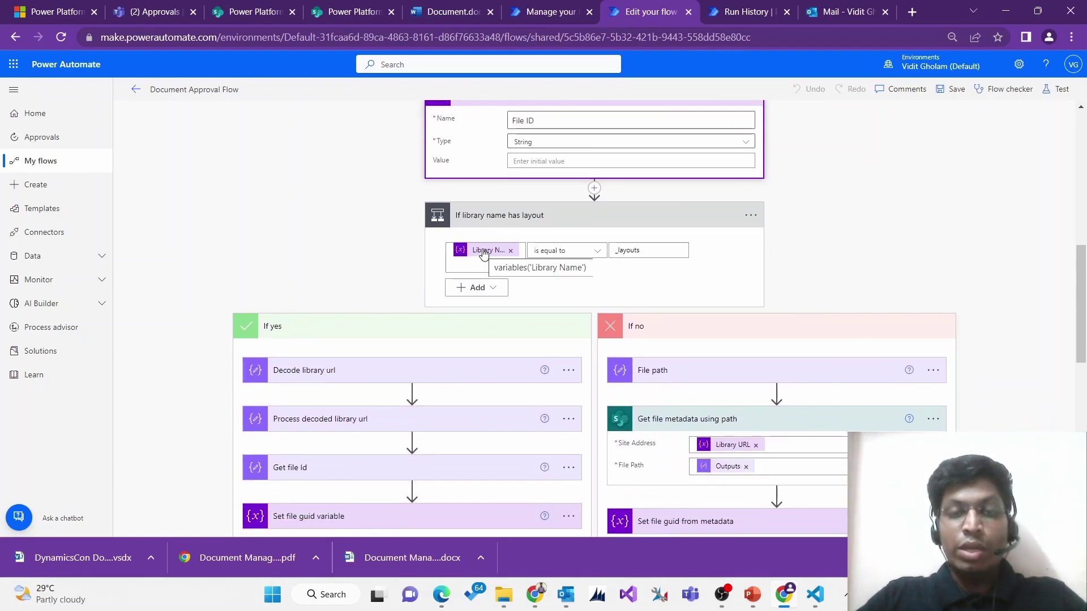
{"action": "scroll", "coordinate": [484, 253], "scroll_direction": "up", "scroll_amount": 7}
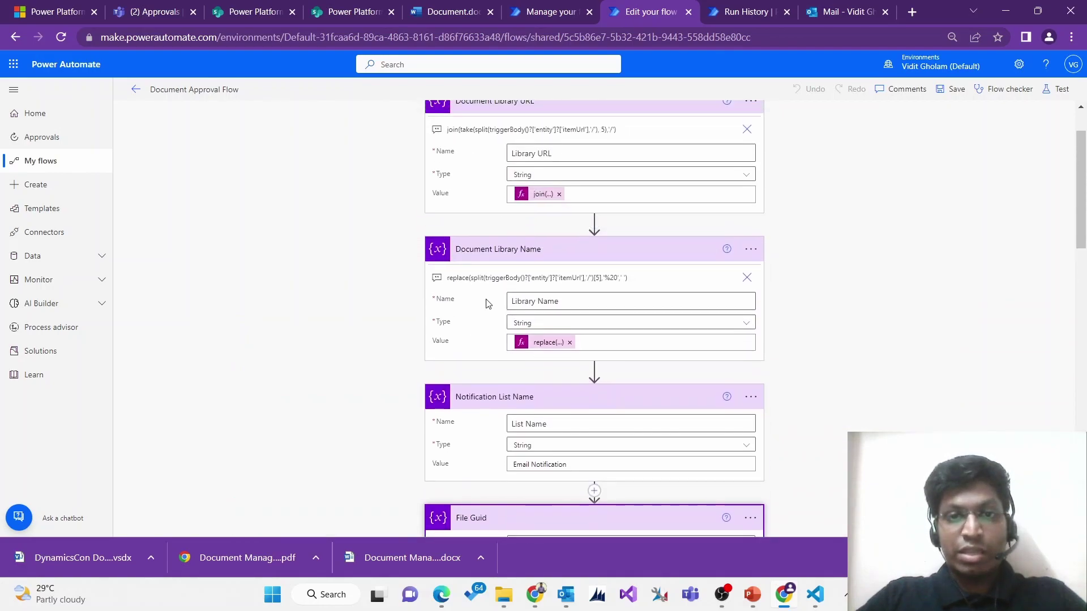
{"action": "scroll", "coordinate": [553, 209], "scroll_direction": "up", "scroll_amount": 1}
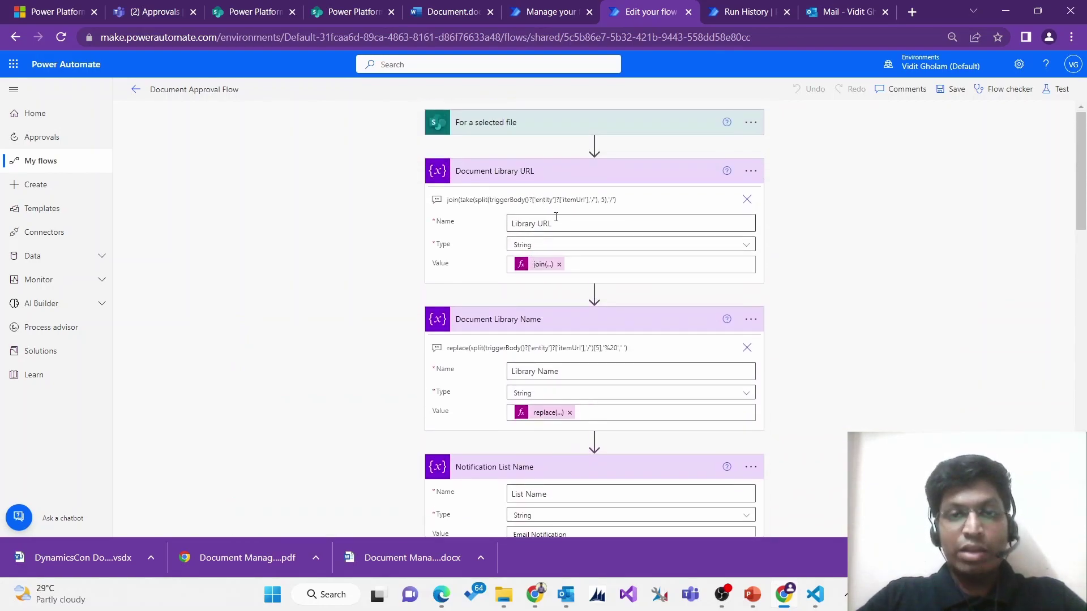
{"action": "scroll", "coordinate": [555, 216], "scroll_direction": "down", "scroll_amount": 7}
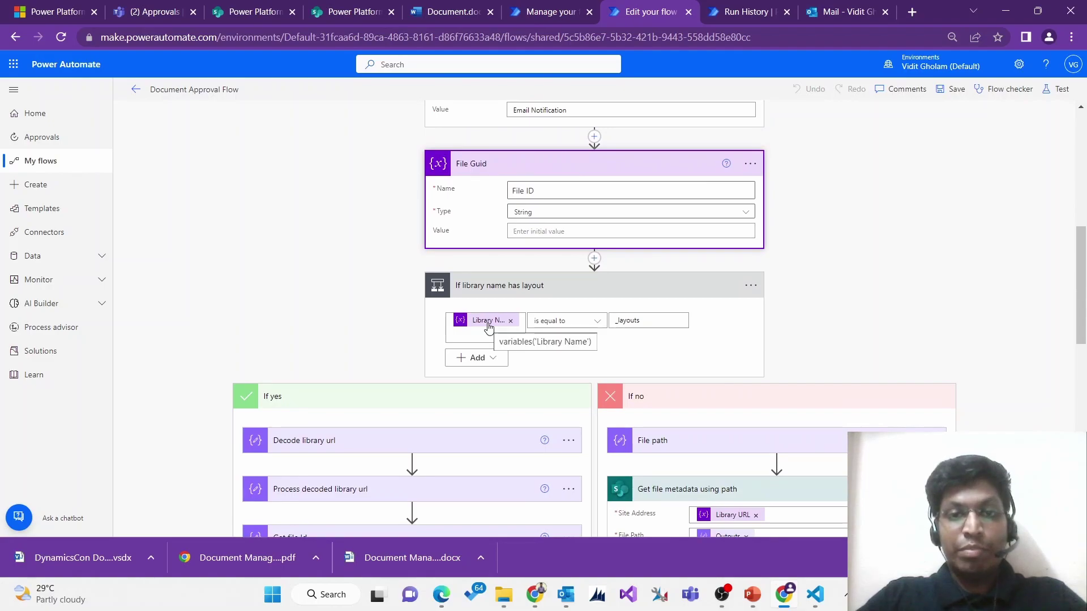
{"action": "scroll", "coordinate": [523, 323], "scroll_direction": "down", "scroll_amount": 1}
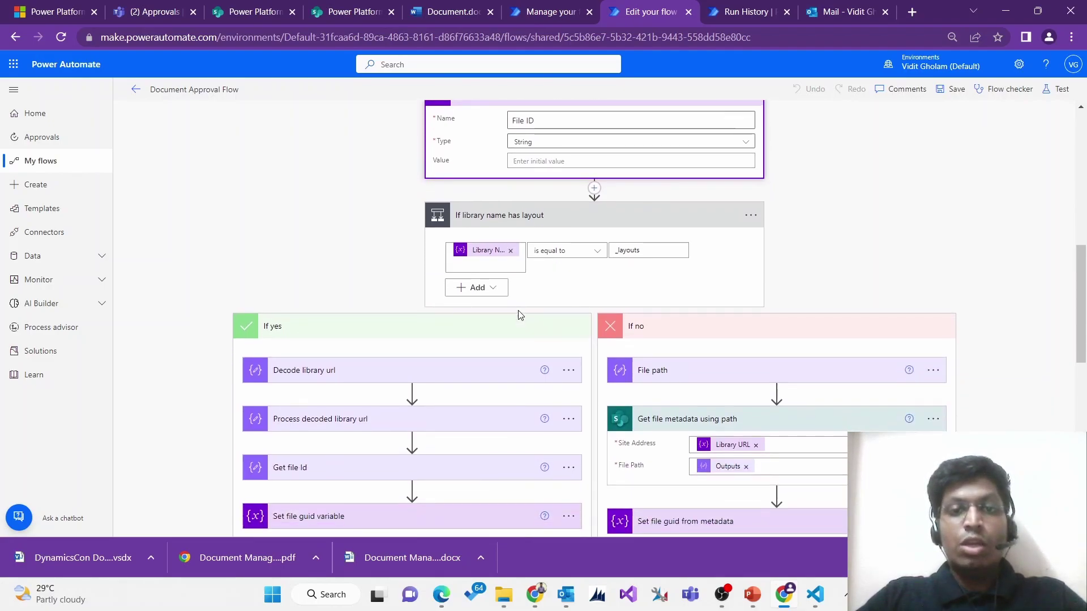
{"action": "scroll", "coordinate": [508, 249], "scroll_direction": "down", "scroll_amount": 1}
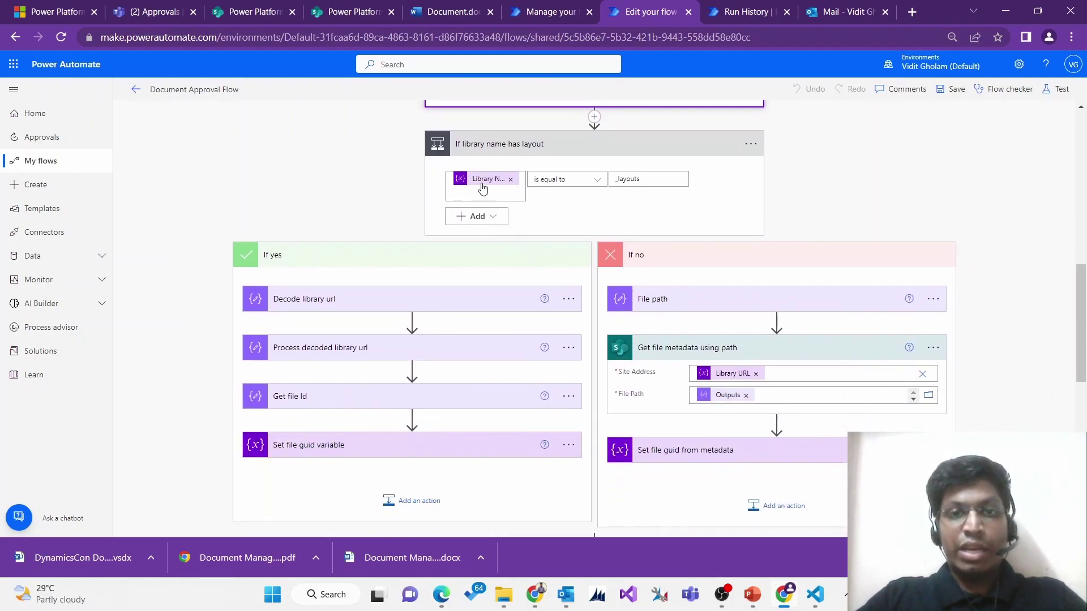
{"action": "scroll", "coordinate": [482, 189], "scroll_direction": "down", "scroll_amount": 1}
{"action": "left_click", "coordinate": [663, 230]}
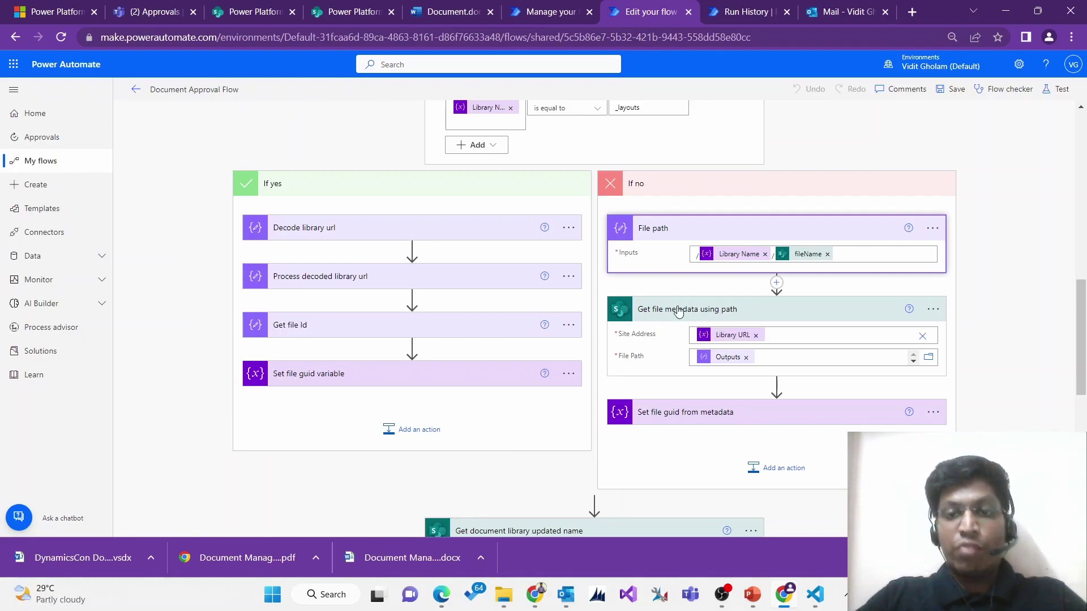
{"action": "left_click", "coordinate": [686, 418]}
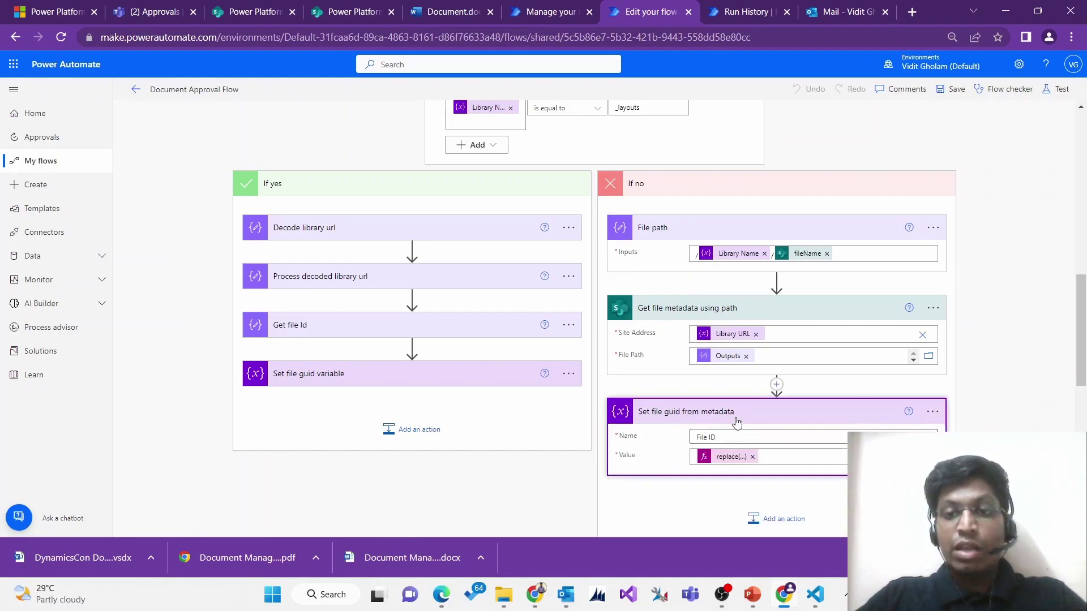
Highlight the file GUID after sourcedoc in the Word document's URL and return to the flow editor in Power Automate
{"action": "scroll", "coordinate": [482, 182], "scroll_direction": "up", "scroll_amount": 1}
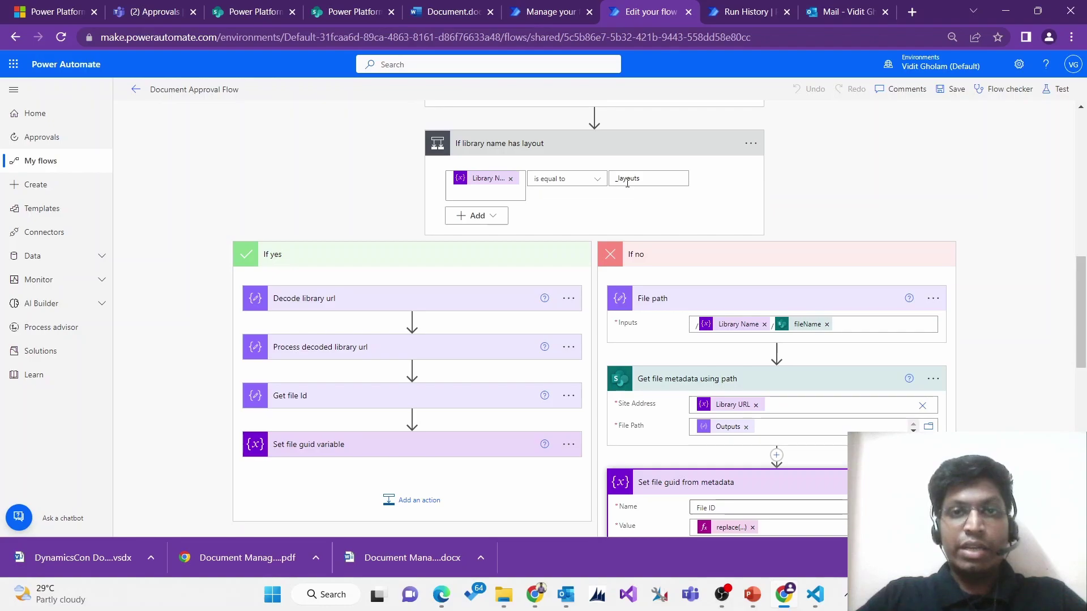
{"action": "left_click", "coordinate": [471, 16]}
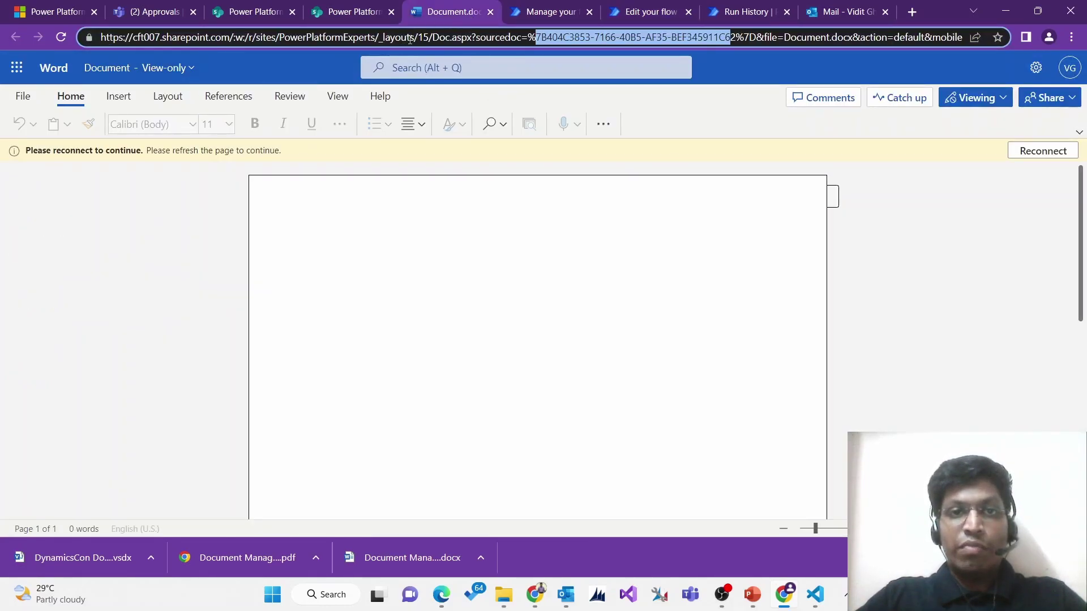
{"action": "left_click_drag", "start_coordinate": [415, 38], "coordinate": [59, 44]}
{"action": "left_click_drag", "start_coordinate": [535, 38], "coordinate": [736, 38]}
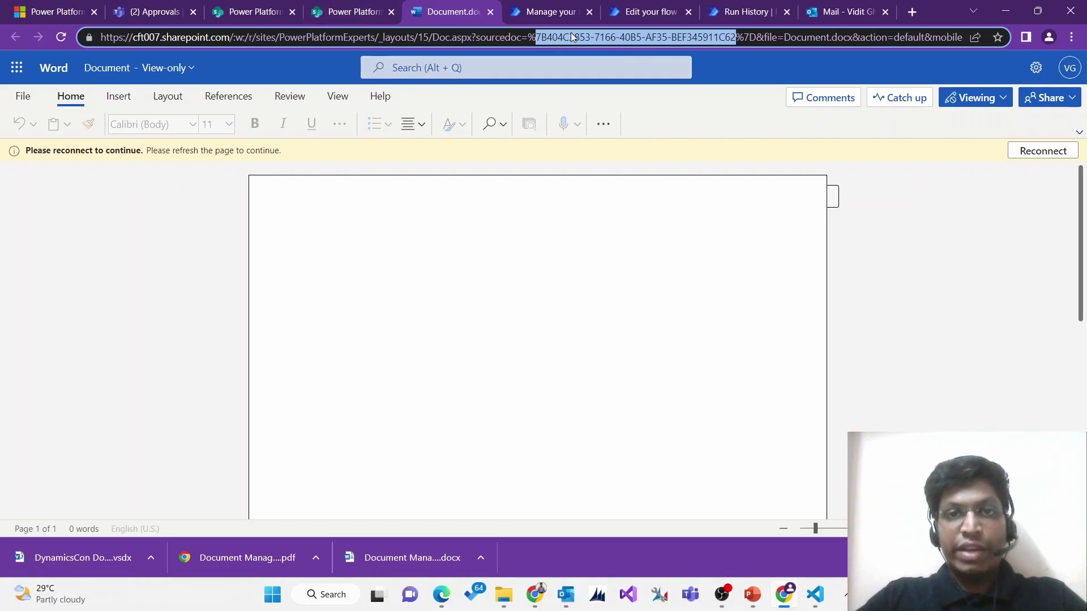
{"action": "left_click", "coordinate": [547, 12]}
{"action": "left_click", "coordinate": [648, 12]}
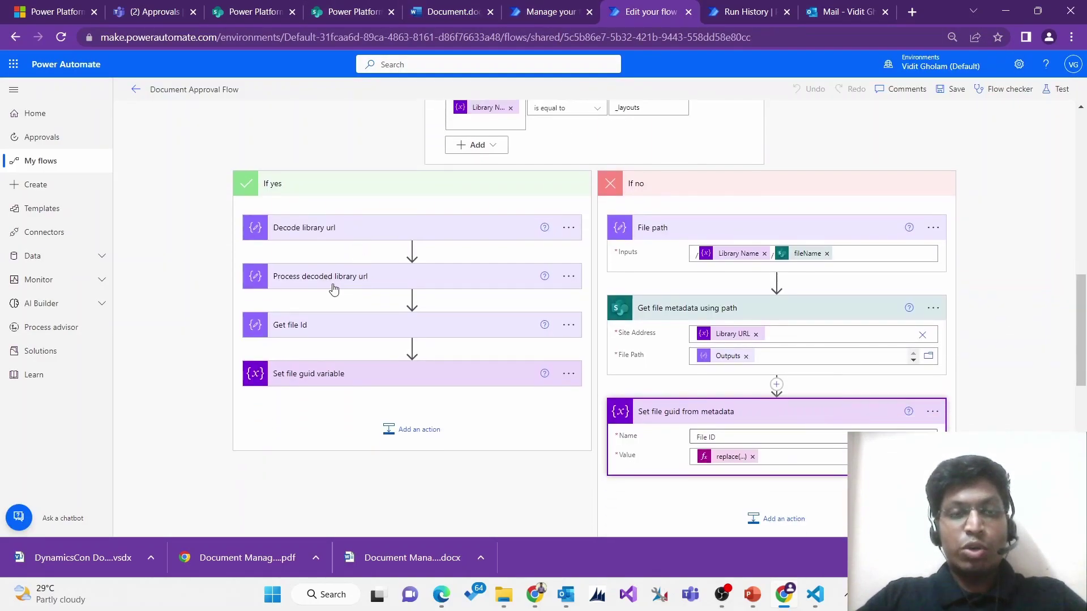
Expand Decode library url, Process decoded library url, Get file Id and Set file guid variable in the If yes branch to examine their expressions
{"action": "left_click", "coordinate": [328, 229]}
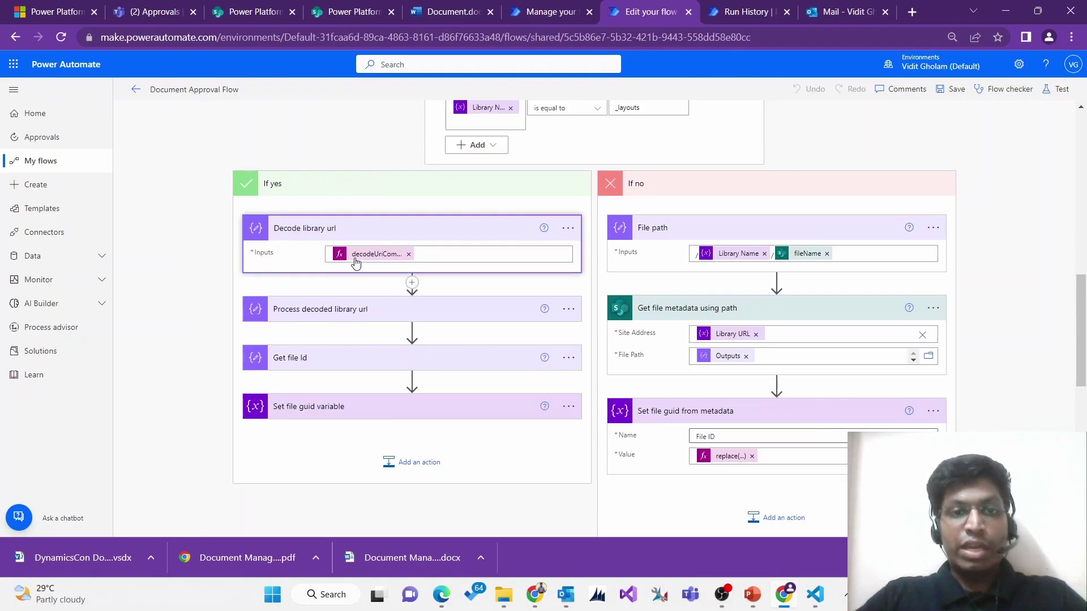
{"action": "left_click", "coordinate": [317, 309]}
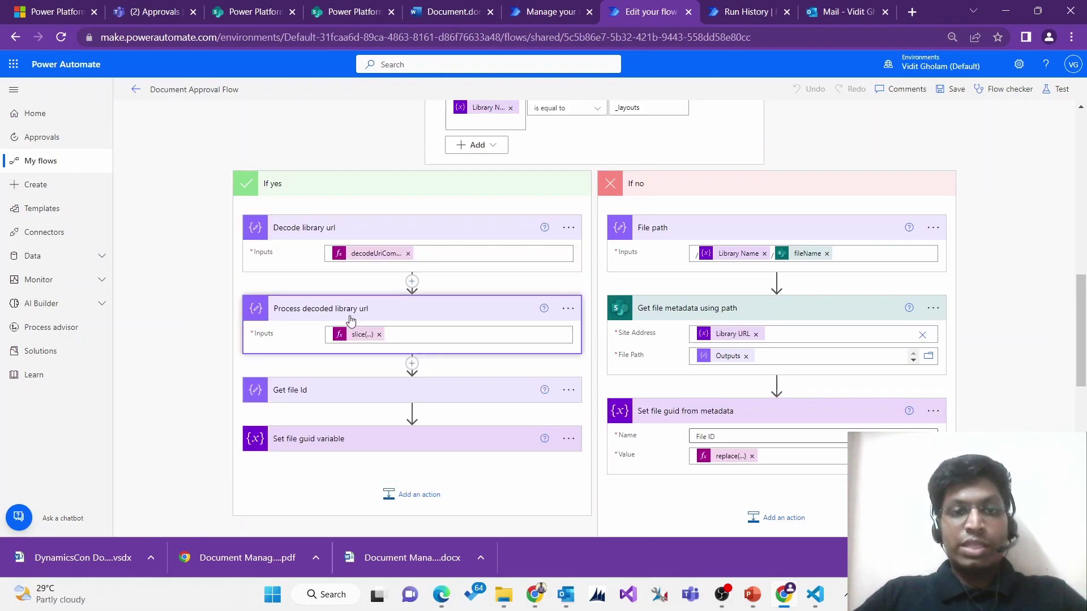
{"action": "left_click", "coordinate": [326, 389]}
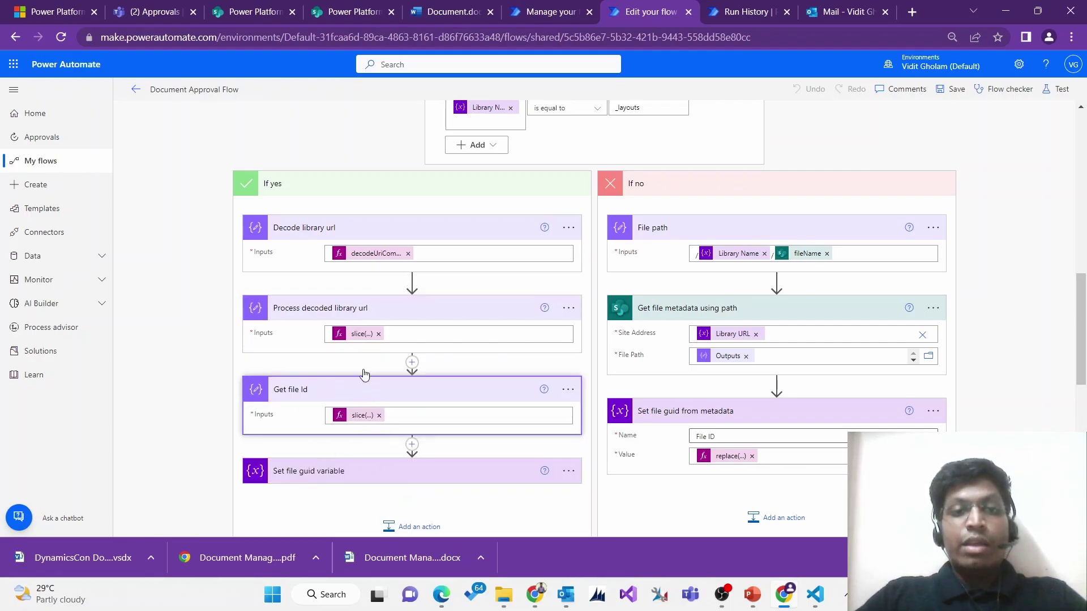
{"action": "left_click", "coordinate": [343, 477]}
{"action": "scroll", "coordinate": [362, 453], "scroll_direction": "down", "scroll_amount": 1}
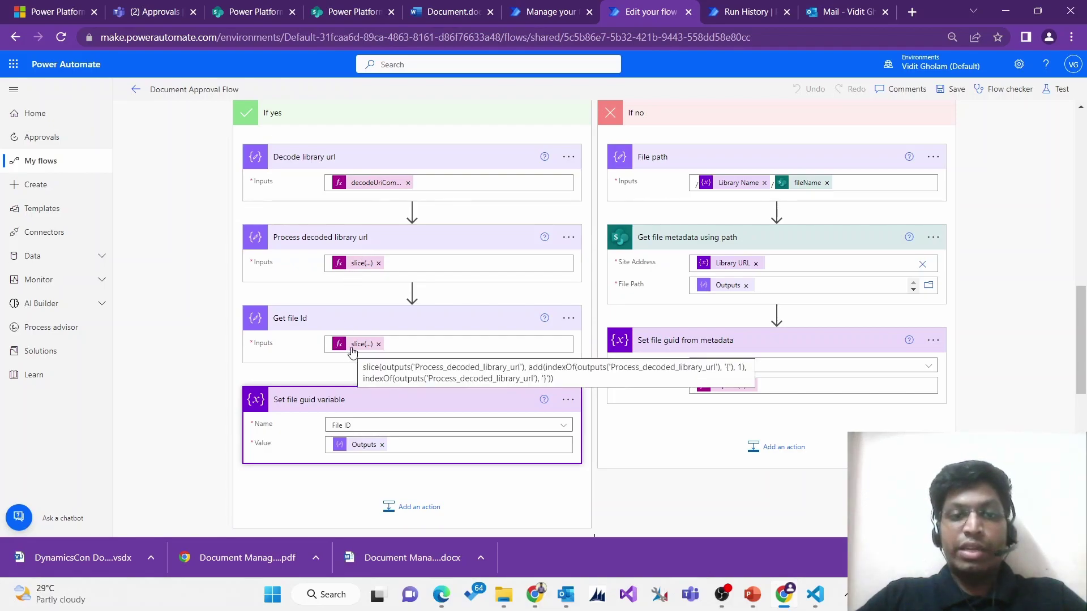
{"action": "scroll", "coordinate": [351, 349], "scroll_direction": "down", "scroll_amount": 1}
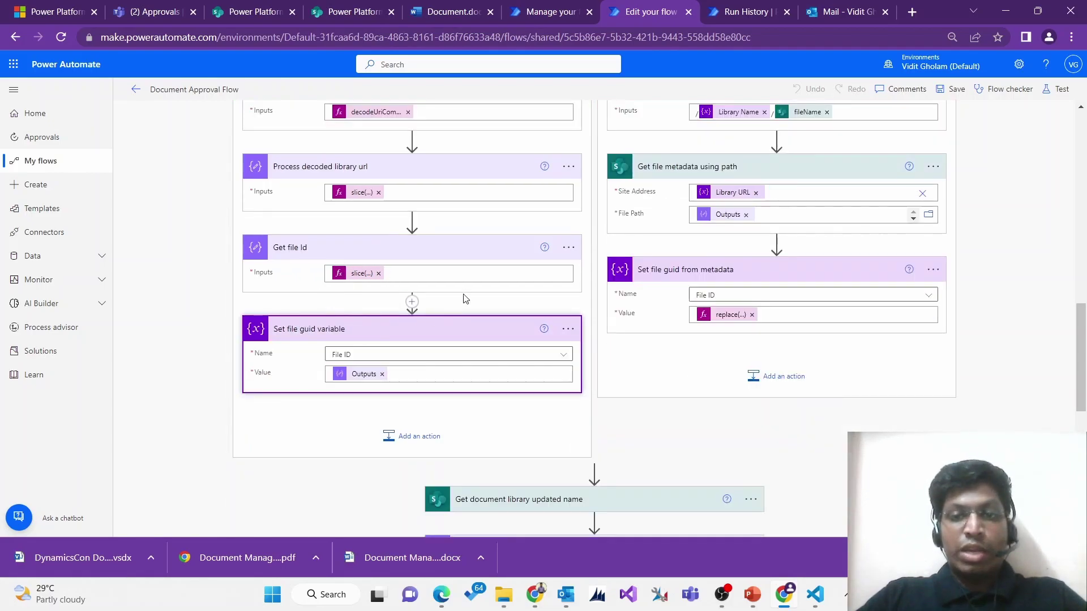
{"action": "scroll", "coordinate": [412, 368], "scroll_direction": "up", "scroll_amount": 1}
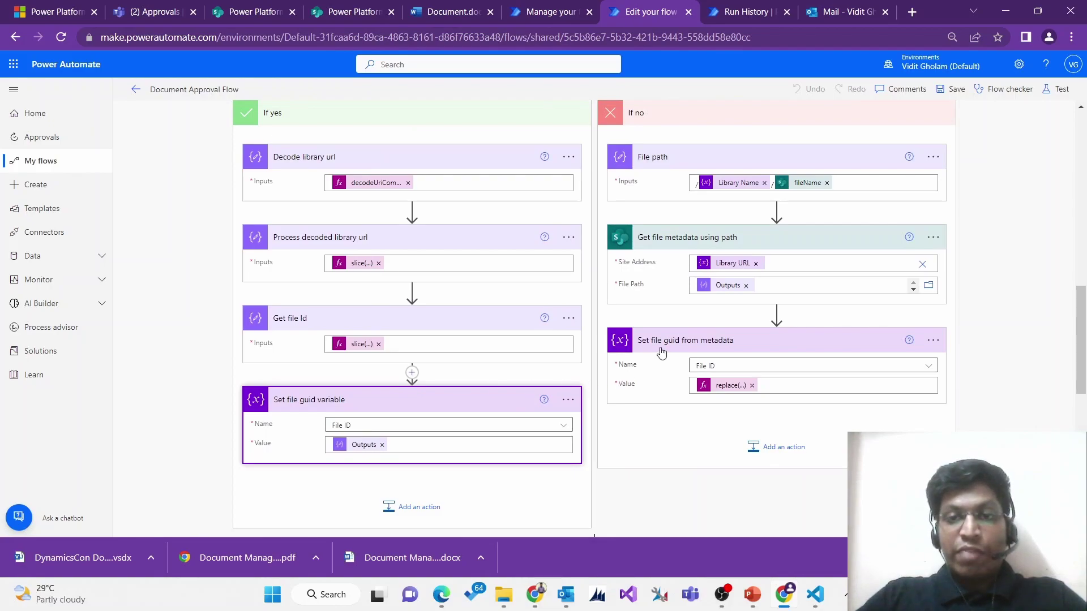
{"action": "scroll", "coordinate": [661, 352], "scroll_direction": "up", "scroll_amount": 1}
Expand the Get document library updated name action and highlight its GetFileById request Uri
{"action": "scroll", "coordinate": [542, 252], "scroll_direction": "down", "scroll_amount": 5}
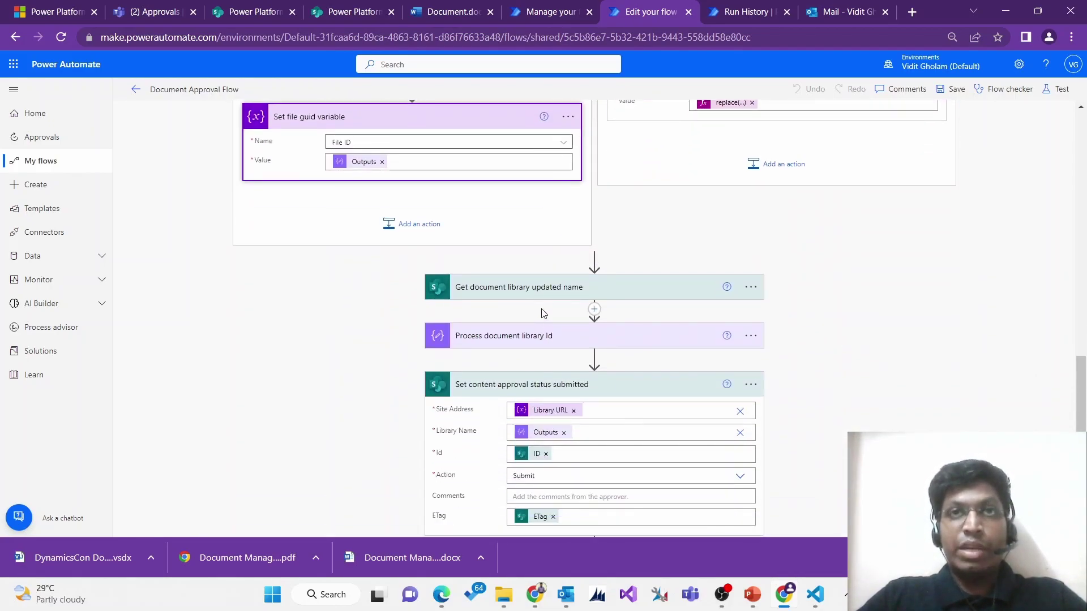
{"action": "left_click", "coordinate": [528, 289]}
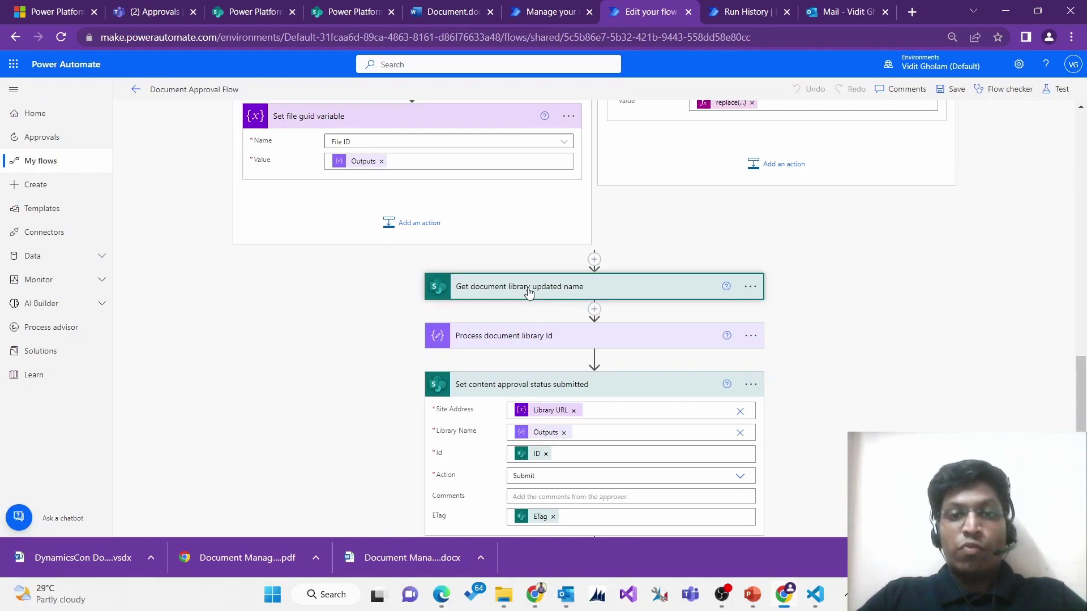
{"action": "scroll", "coordinate": [544, 291], "scroll_direction": "down", "scroll_amount": 1}
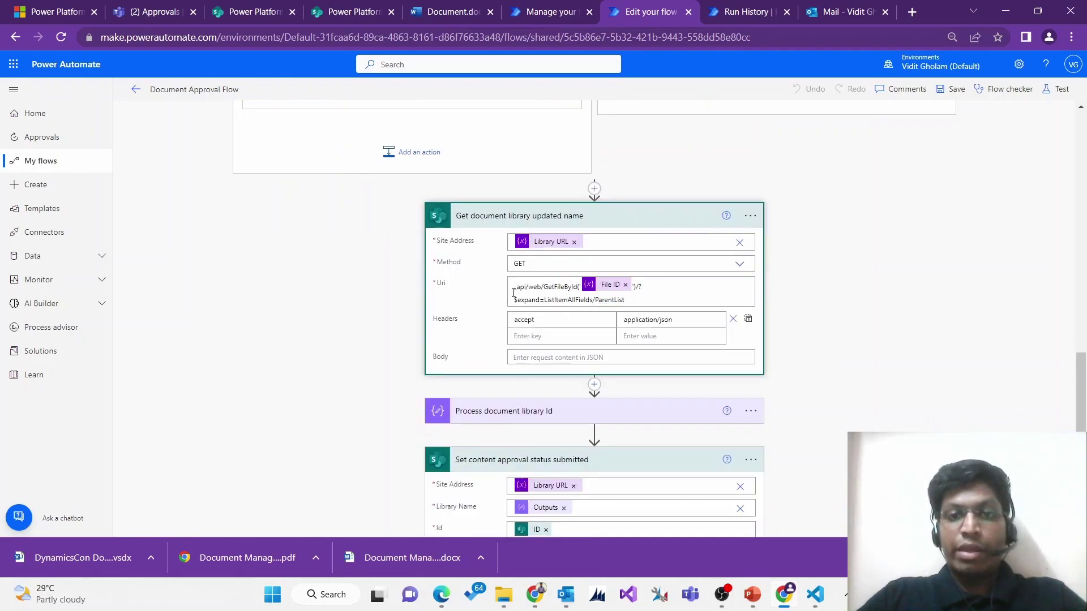
{"action": "mouse_move", "coordinate": [542, 242]}
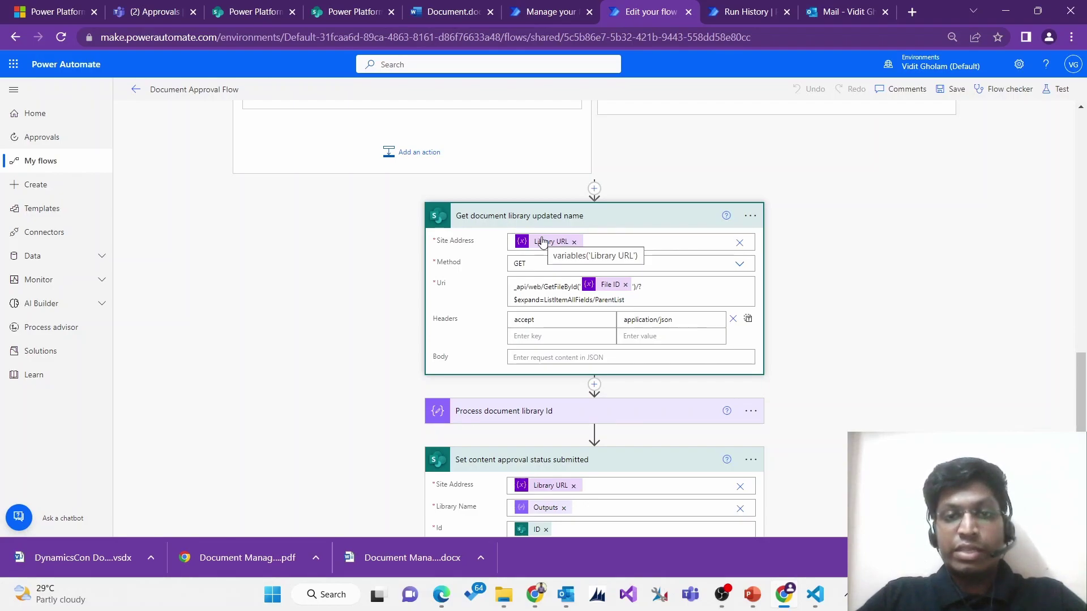
{"action": "triple_click", "coordinate": [577, 295]}
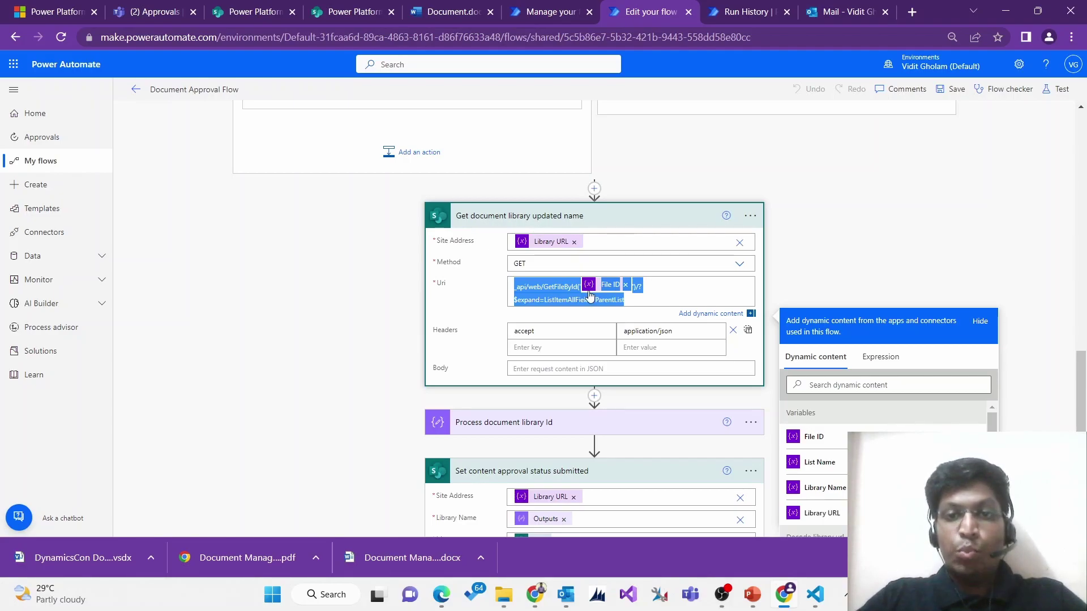
Expand the Process document library Id action to examine its input and the Set content approval status submitted action below it
{"action": "scroll", "coordinate": [592, 295], "scroll_direction": "down", "scroll_amount": 2}
{"action": "left_click", "coordinate": [560, 284]}
{"action": "scroll", "coordinate": [561, 232], "scroll_direction": "down", "scroll_amount": 1}
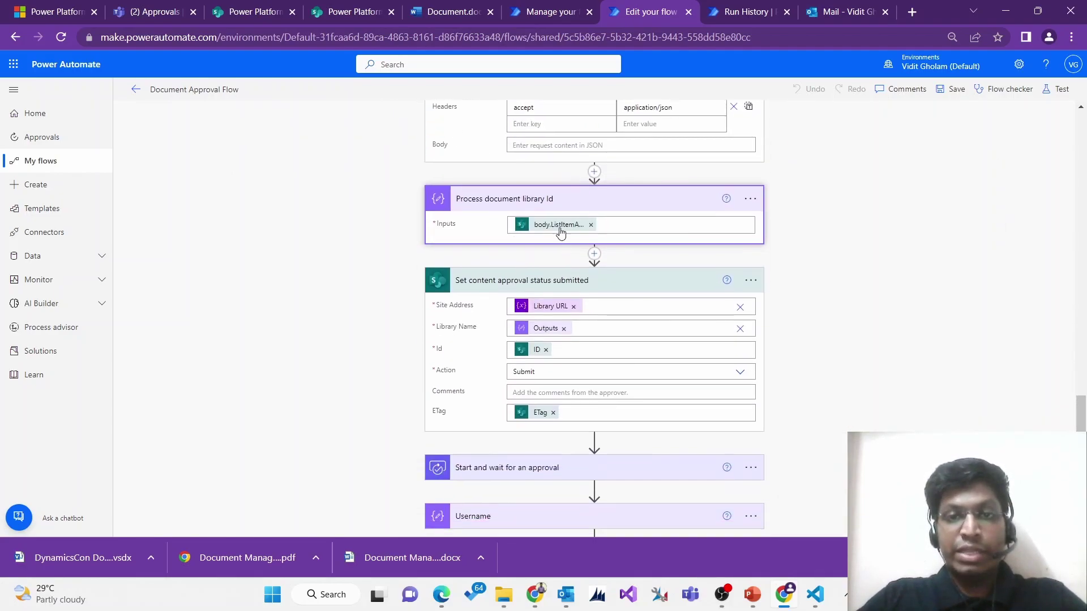
{"action": "scroll", "coordinate": [561, 234], "scroll_direction": "down", "scroll_amount": 1}
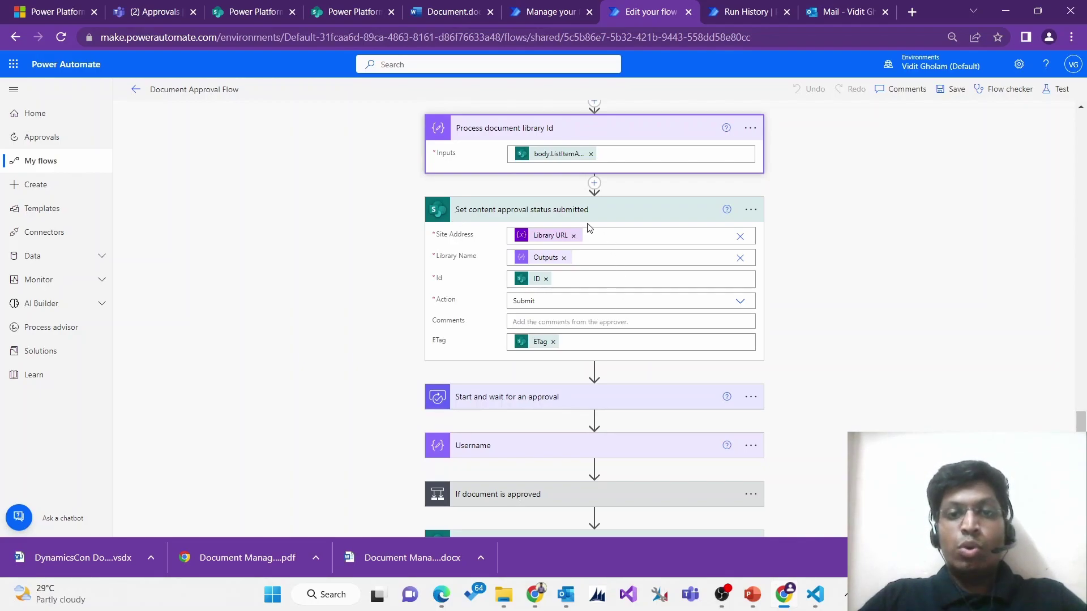
Expand the Start and wait for an approval action to review its response options, title, assignee, details and item link
{"action": "scroll", "coordinate": [590, 316], "scroll_direction": "down", "scroll_amount": 2}
{"action": "left_click", "coordinate": [499, 395]}
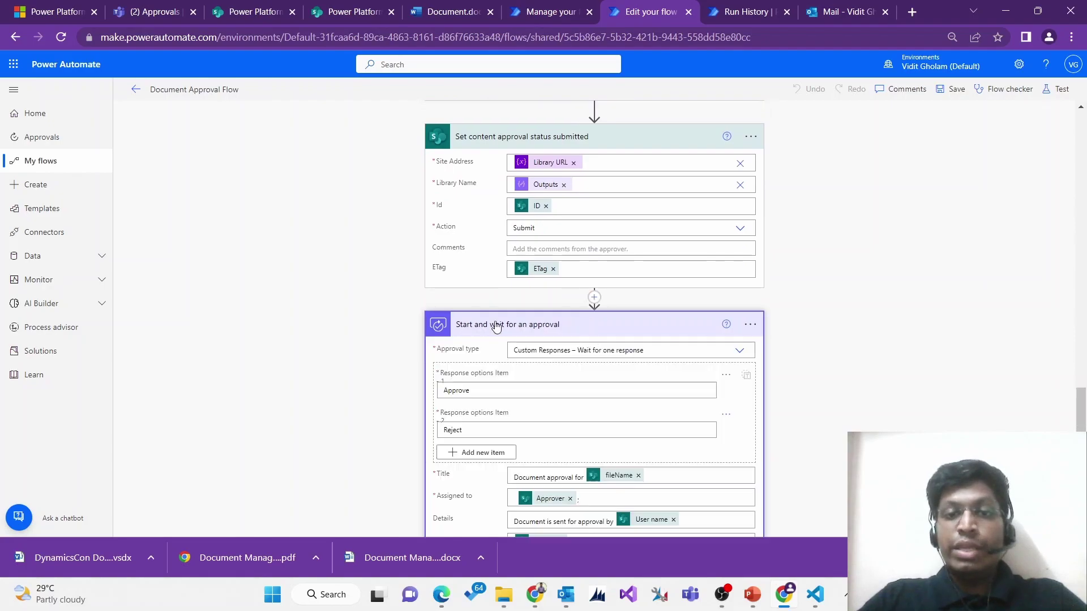
{"action": "scroll", "coordinate": [566, 311], "scroll_direction": "down", "scroll_amount": 2}
{"action": "scroll", "coordinate": [516, 283], "scroll_direction": "down", "scroll_amount": 4}
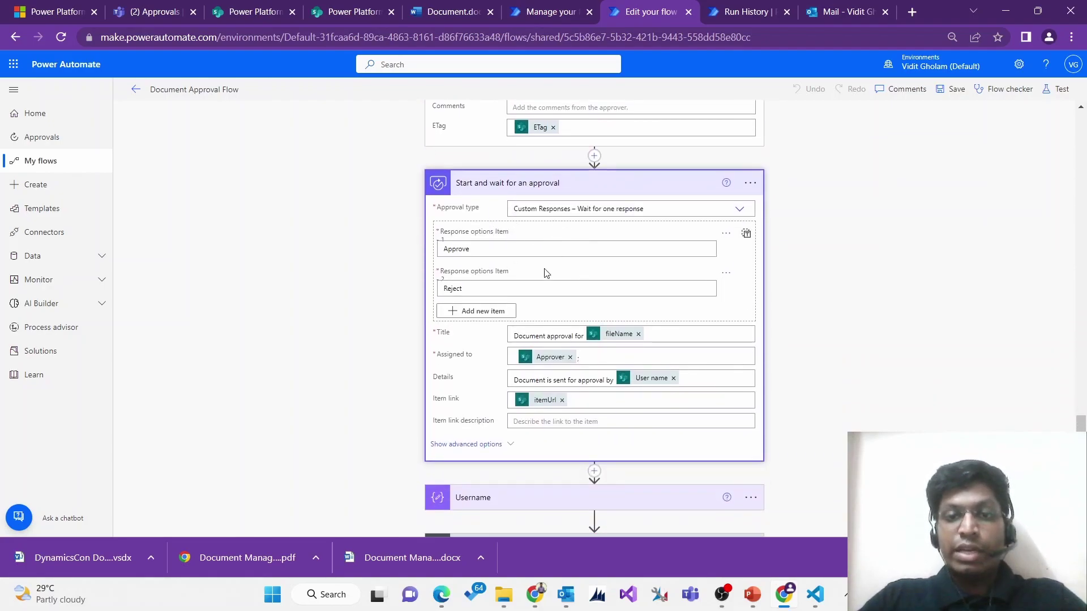
Expand the If document is approved condition and the actions that set the content approval status to approved and rejected
{"action": "left_click", "coordinate": [536, 422]}
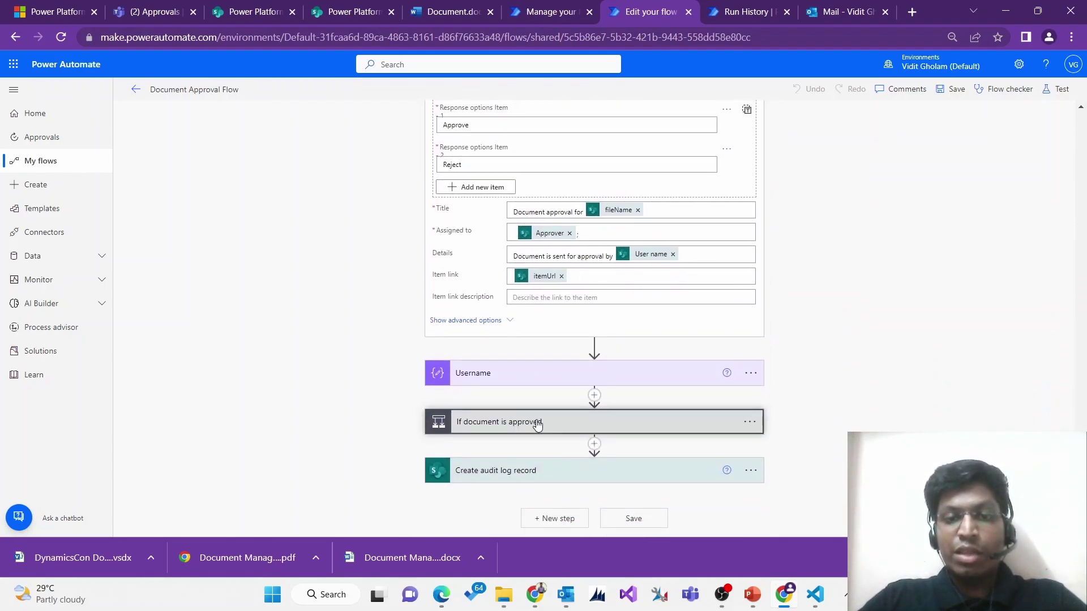
{"action": "scroll", "coordinate": [536, 422], "scroll_direction": "down", "scroll_amount": 4}
{"action": "left_click", "coordinate": [350, 363]}
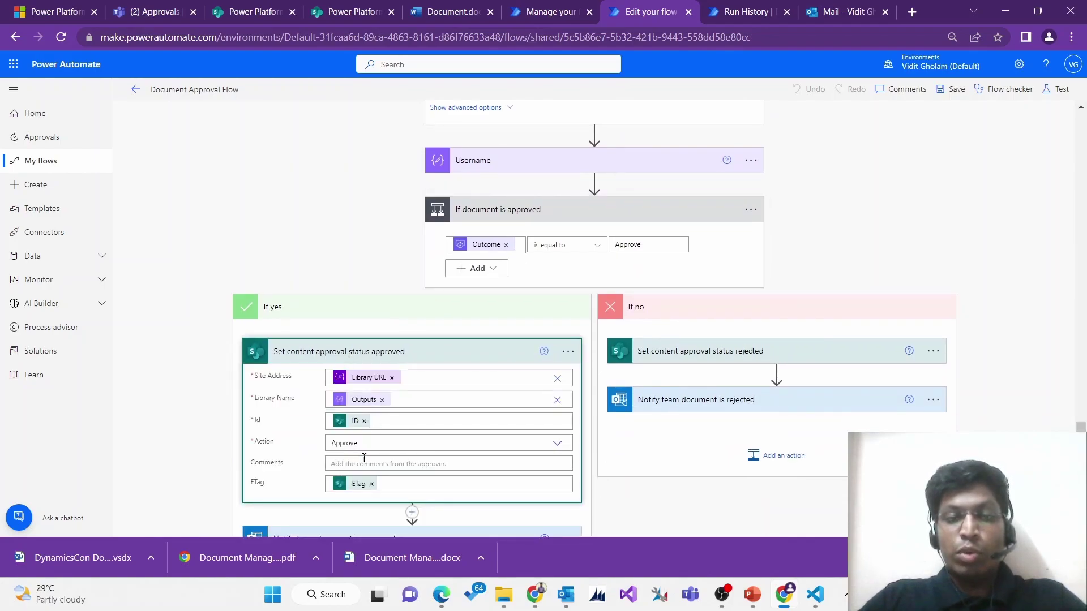
{"action": "left_click", "coordinate": [754, 356]}
{"action": "scroll", "coordinate": [755, 356], "scroll_direction": "down", "scroll_amount": 3}
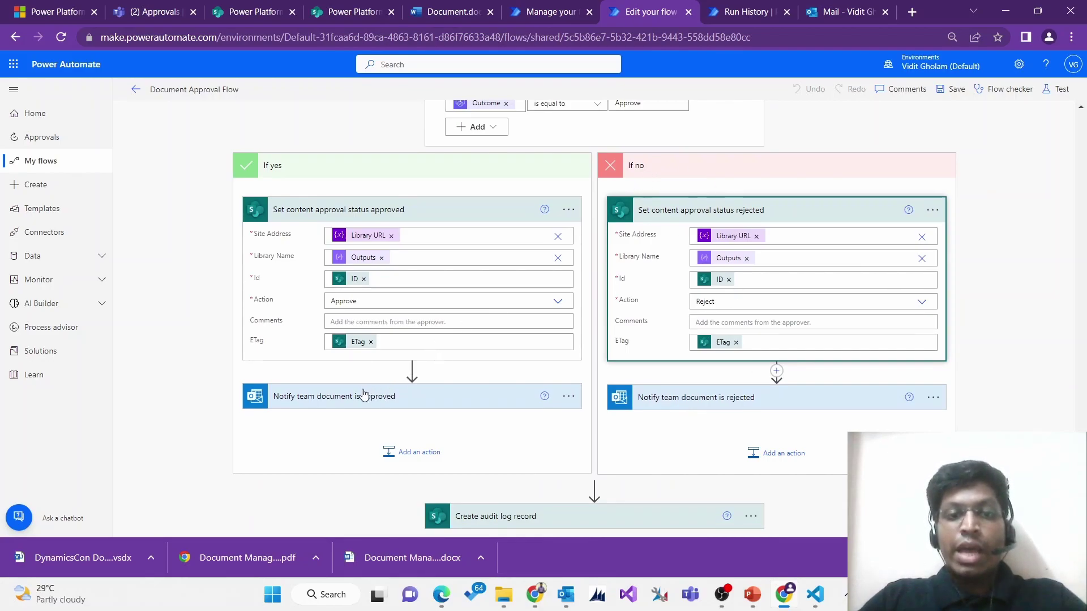
Expand the Create audit log record action to review its site address, list name and column values
{"action": "scroll", "coordinate": [498, 447], "scroll_direction": "down", "scroll_amount": 1}
{"action": "left_click", "coordinate": [537, 472]}
{"action": "scroll", "coordinate": [560, 430], "scroll_direction": "down", "scroll_amount": 3}
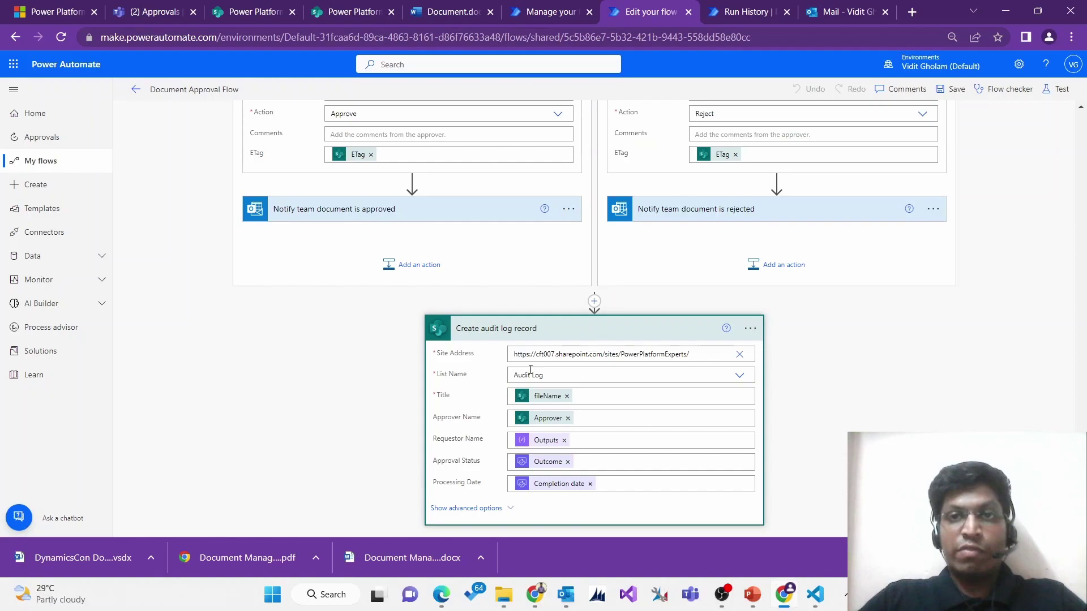
Open the flow's run history, show the raw outputs of the For a selected file trigger and highlight itemUrl
{"action": "left_click", "coordinate": [734, 10]}
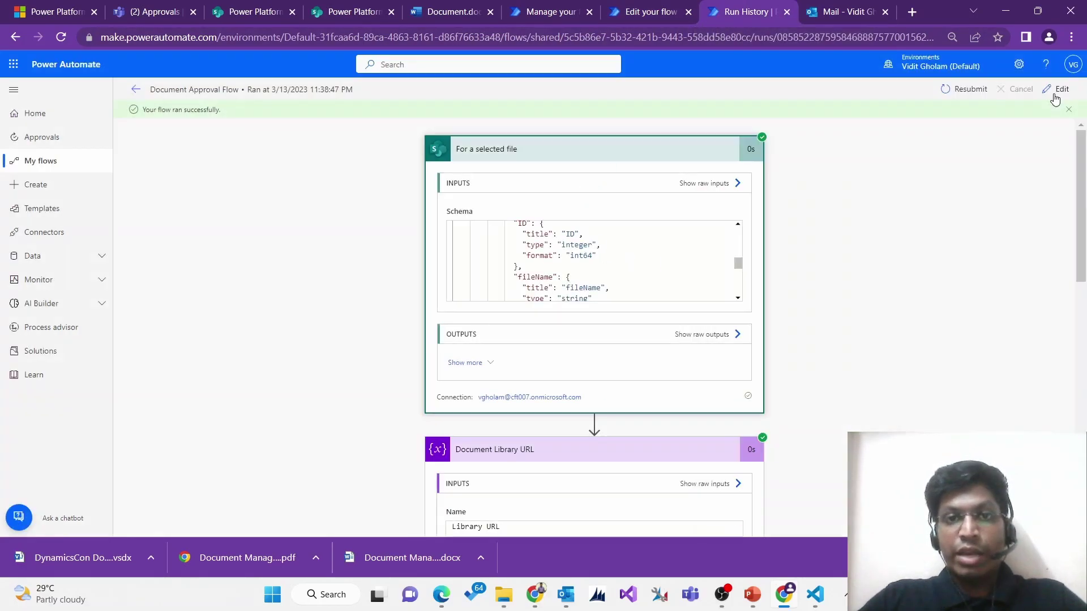
{"action": "scroll", "coordinate": [534, 161], "scroll_direction": "down", "scroll_amount": 2}
{"action": "scroll", "coordinate": [475, 154], "scroll_direction": "up", "scroll_amount": 3}
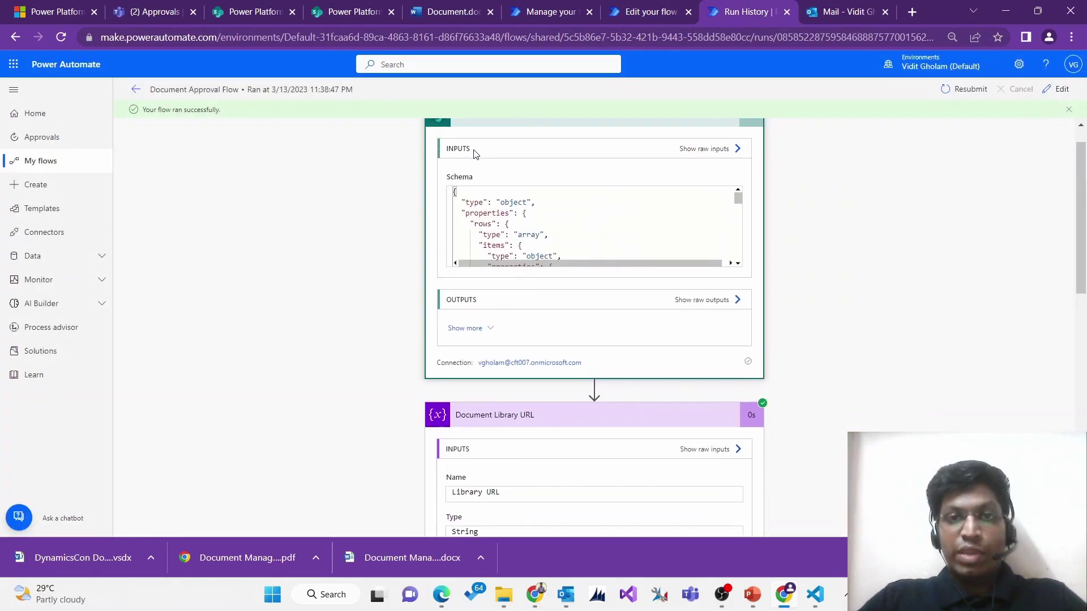
{"action": "scroll", "coordinate": [476, 154], "scroll_direction": "up", "scroll_amount": 1}
{"action": "left_click", "coordinate": [702, 334]}
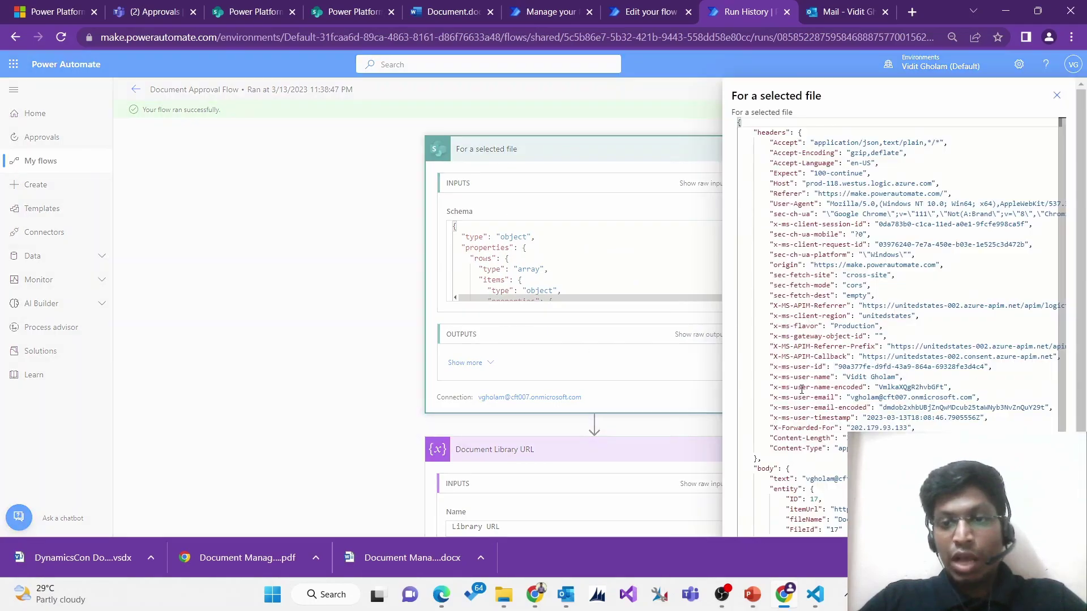
{"action": "double_click", "coordinate": [814, 504]}
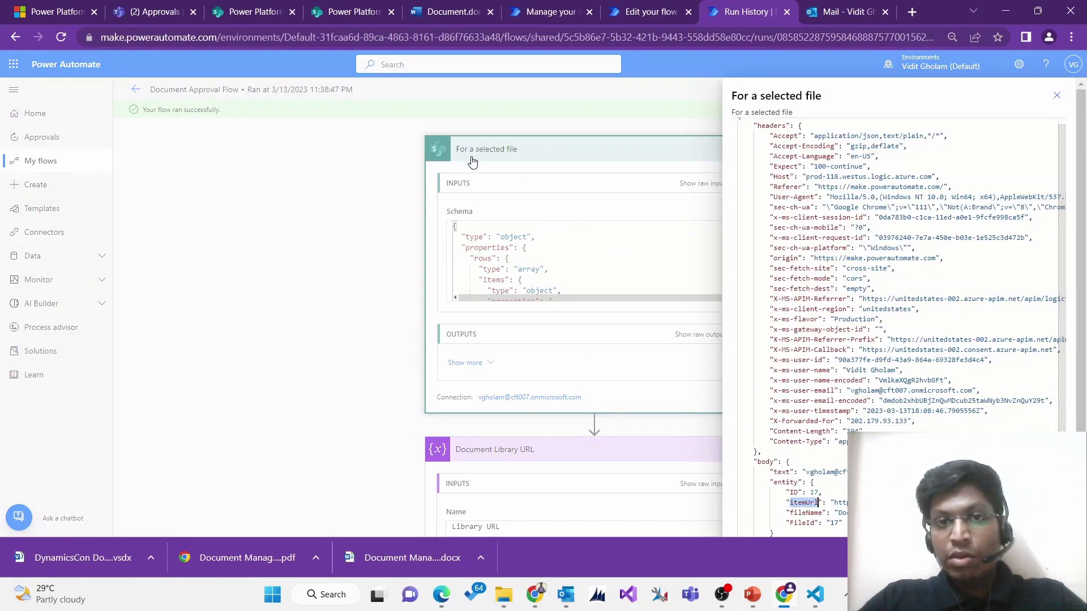
Close the trigger's raw outputs and highlight the Library URL value in the Document Library URL action
{"action": "left_click", "coordinate": [1058, 97]}
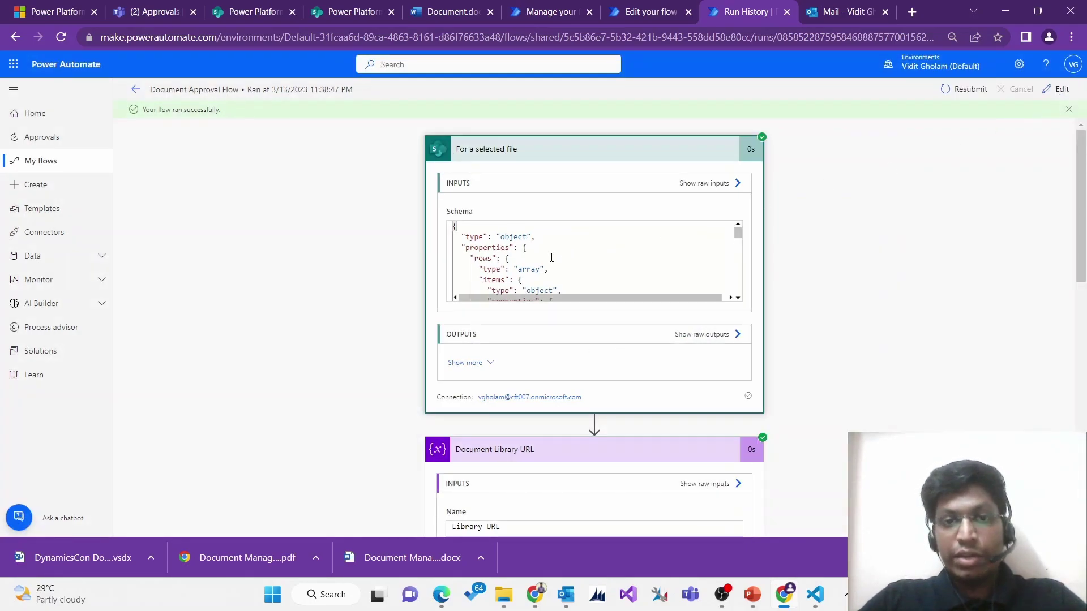
{"action": "scroll", "coordinate": [541, 284], "scroll_direction": "down", "scroll_amount": 5}
{"action": "scroll", "coordinate": [491, 435], "scroll_direction": "down", "scroll_amount": 5}
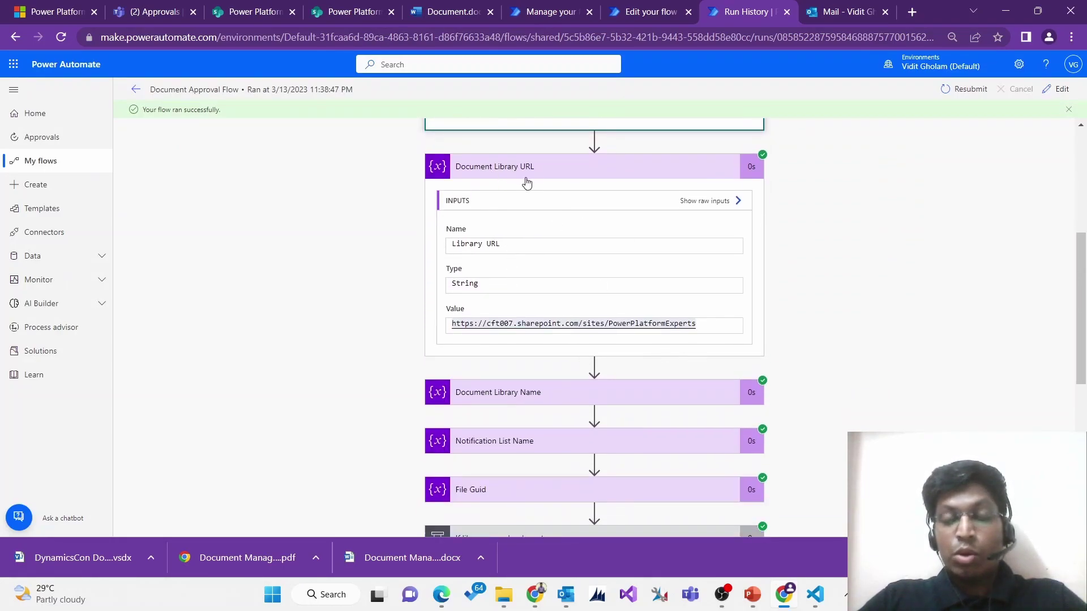
{"action": "left_click_drag", "start_coordinate": [705, 323], "coordinate": [456, 321]}
{"action": "scroll", "coordinate": [576, 246], "scroll_direction": "up", "scroll_amount": 4}
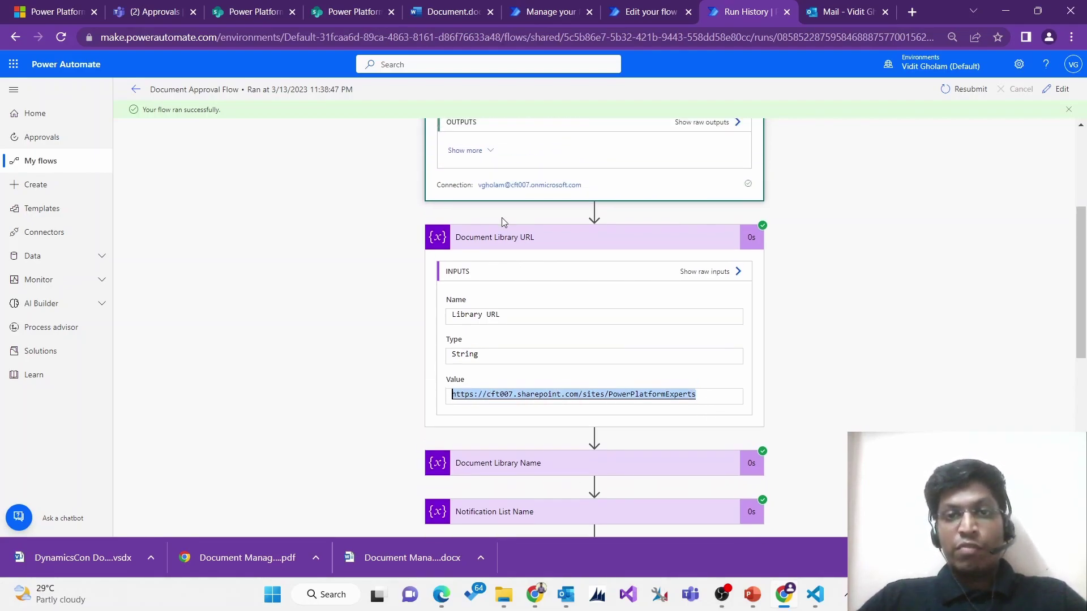
Expand Document Library Name, highlight its value, and expand Notification List Name in the run details
{"action": "scroll", "coordinate": [576, 246], "scroll_direction": "down", "scroll_amount": 8}
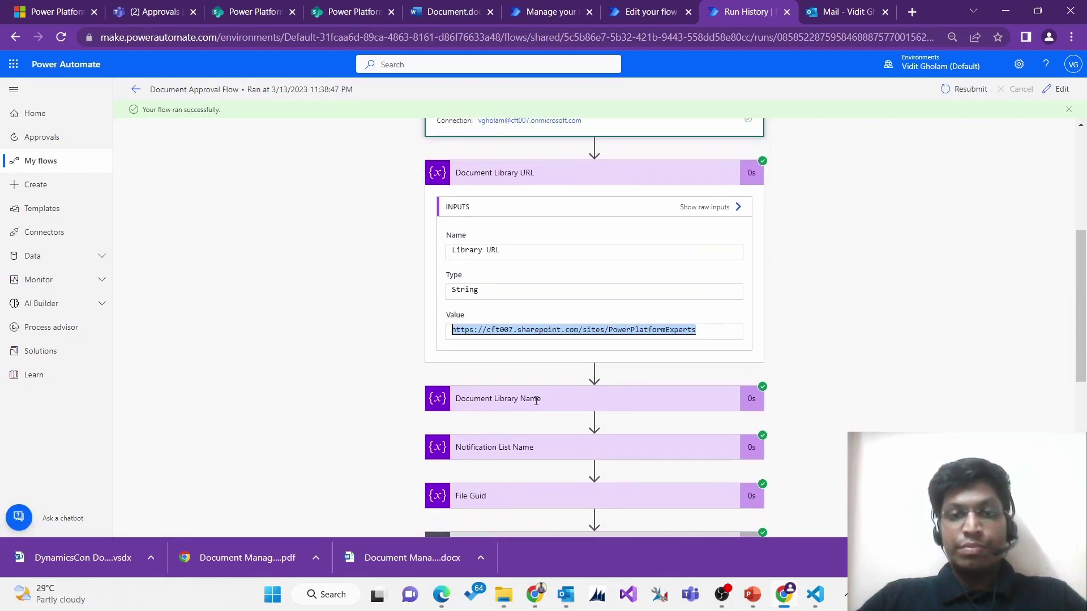
{"action": "left_click", "coordinate": [509, 186]}
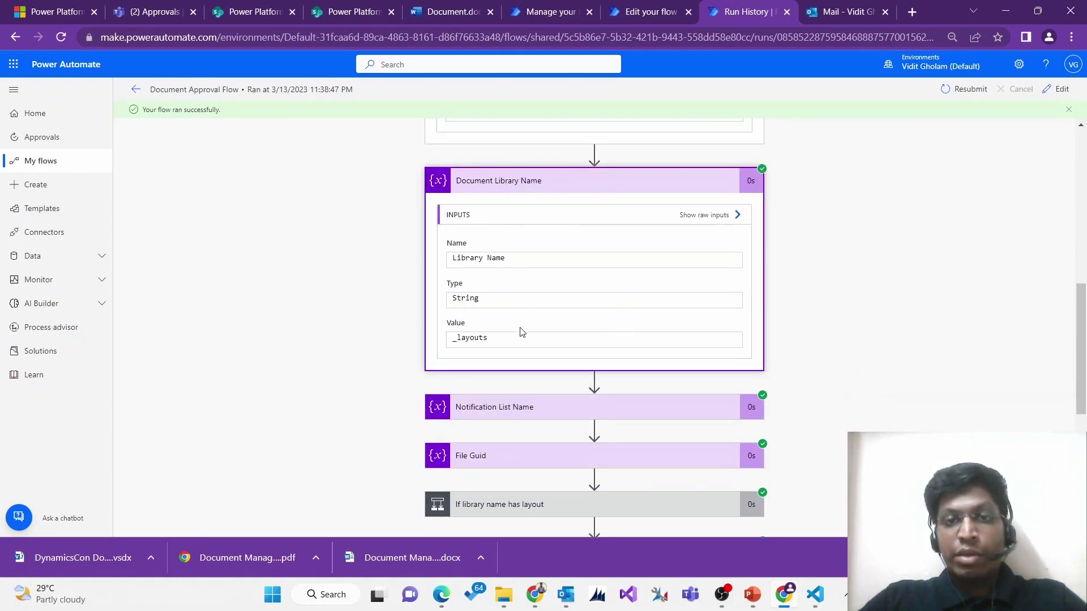
{"action": "left_click_drag", "start_coordinate": [501, 339], "coordinate": [432, 330]}
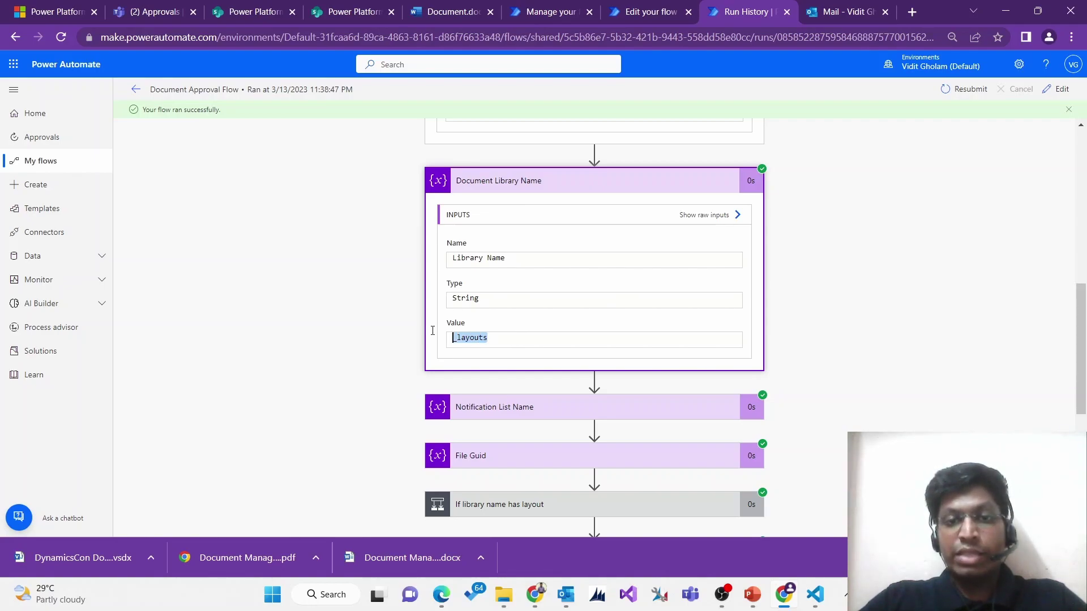
{"action": "left_click", "coordinate": [516, 403]}
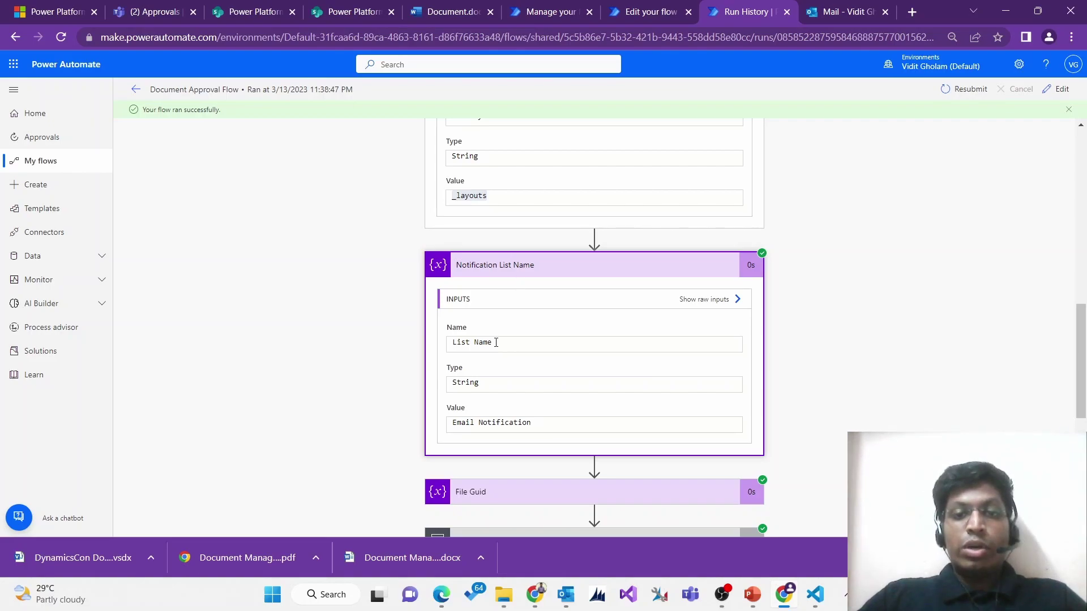
Expand File Guid and the If library name has layout condition to review the expression result and branches
{"action": "scroll", "coordinate": [504, 381], "scroll_direction": "down", "scroll_amount": 3}
{"action": "left_click", "coordinate": [488, 279]}
{"action": "scroll", "coordinate": [521, 317], "scroll_direction": "down", "scroll_amount": 2}
{"action": "left_click", "coordinate": [515, 332]}
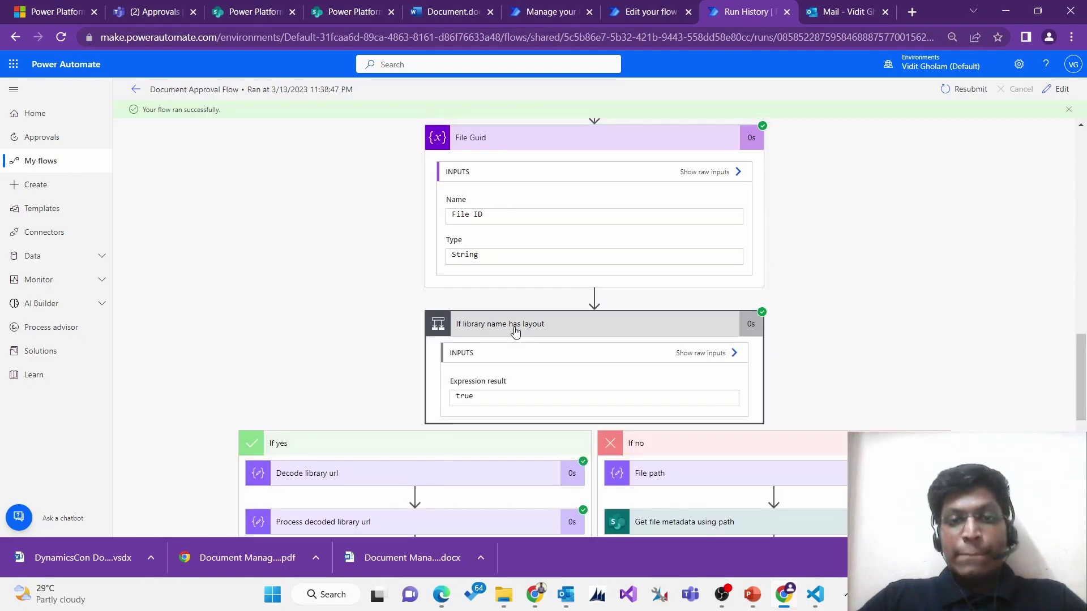
{"action": "scroll", "coordinate": [518, 294], "scroll_direction": "down", "scroll_amount": 3}
{"action": "scroll", "coordinate": [498, 249], "scroll_direction": "up", "scroll_amount": 1}
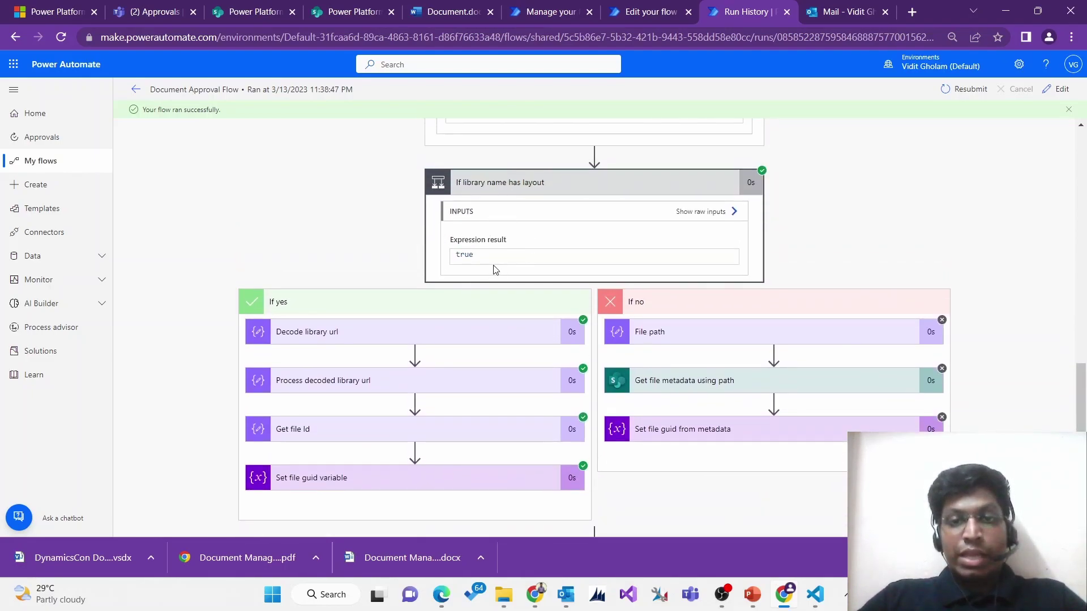
Expand the Decode library url action and highlight its input URL up to the sourcedoc parameter
{"action": "scroll", "coordinate": [495, 271], "scroll_direction": "down", "scroll_amount": 2}
{"action": "left_click", "coordinate": [362, 264]}
{"action": "scroll", "coordinate": [348, 334], "scroll_direction": "down", "scroll_amount": 2}
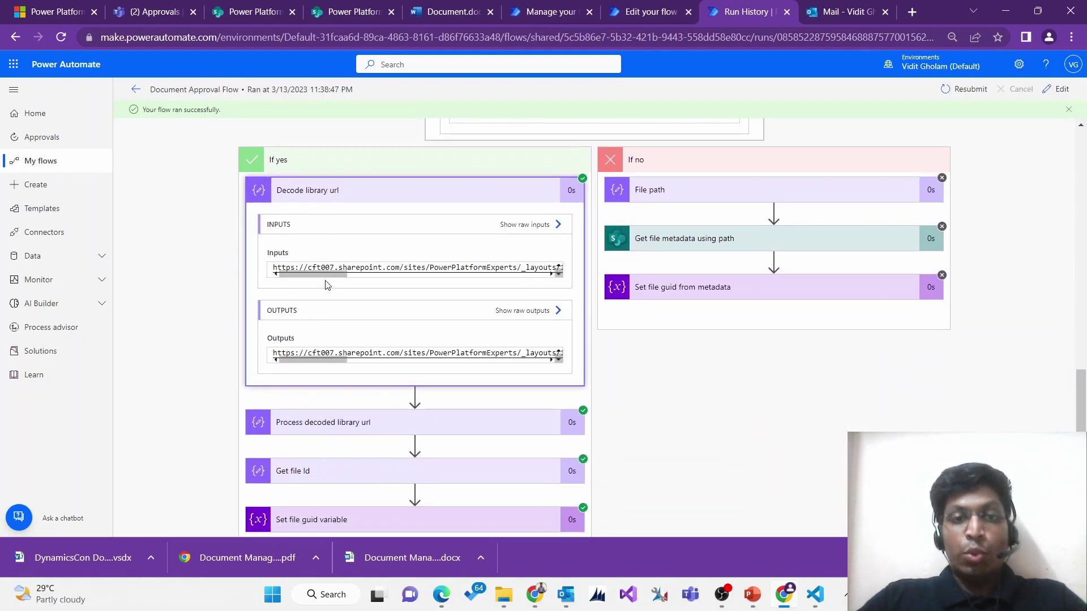
{"action": "left_click_drag", "start_coordinate": [322, 273], "coordinate": [274, 268]}
{"action": "left_click", "coordinate": [374, 267]}
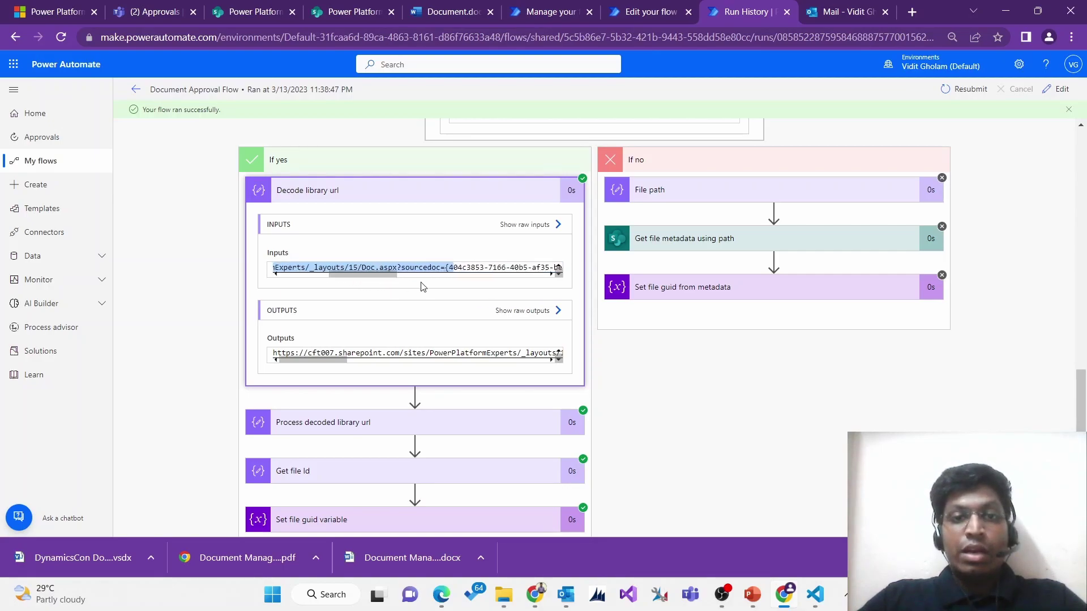
Expand Process decoded library url and Get file Id to examine how the file ID is extracted
{"action": "scroll", "coordinate": [423, 317], "scroll_direction": "down", "scroll_amount": 1}
{"action": "scroll", "coordinate": [423, 317], "scroll_direction": "down", "scroll_amount": 1}
{"action": "left_click", "coordinate": [336, 286]}
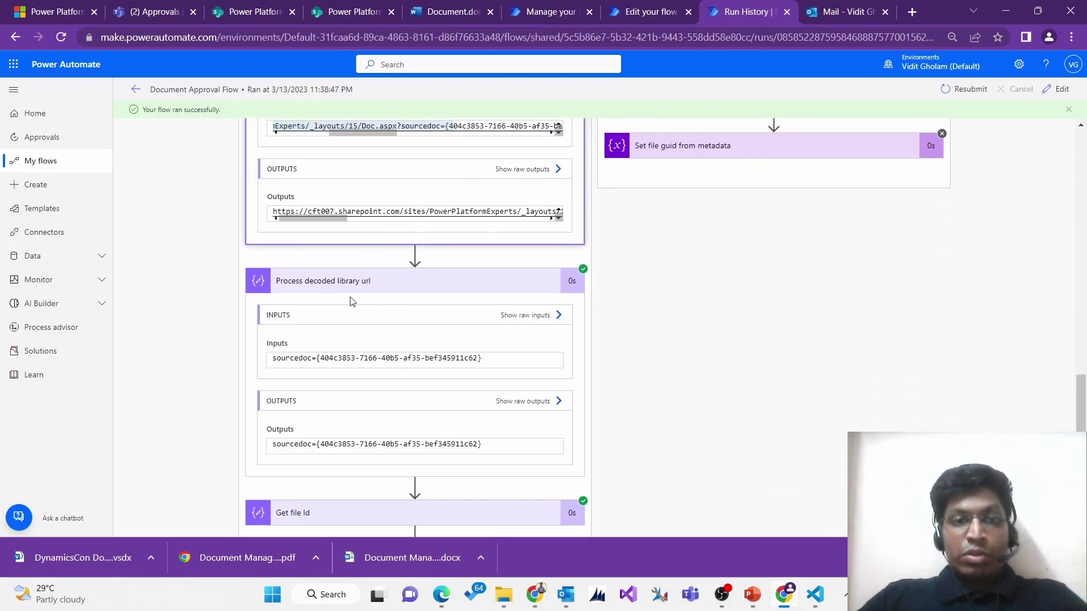
{"action": "scroll", "coordinate": [364, 296], "scroll_direction": "down", "scroll_amount": 1}
{"action": "scroll", "coordinate": [378, 306], "scroll_direction": "down", "scroll_amount": 1}
{"action": "scroll", "coordinate": [332, 373], "scroll_direction": "down", "scroll_amount": 1}
{"action": "left_click", "coordinate": [319, 305]}
{"action": "scroll", "coordinate": [327, 350], "scroll_direction": "down", "scroll_amount": 1}
{"action": "scroll", "coordinate": [328, 419], "scroll_direction": "down", "scroll_amount": 1}
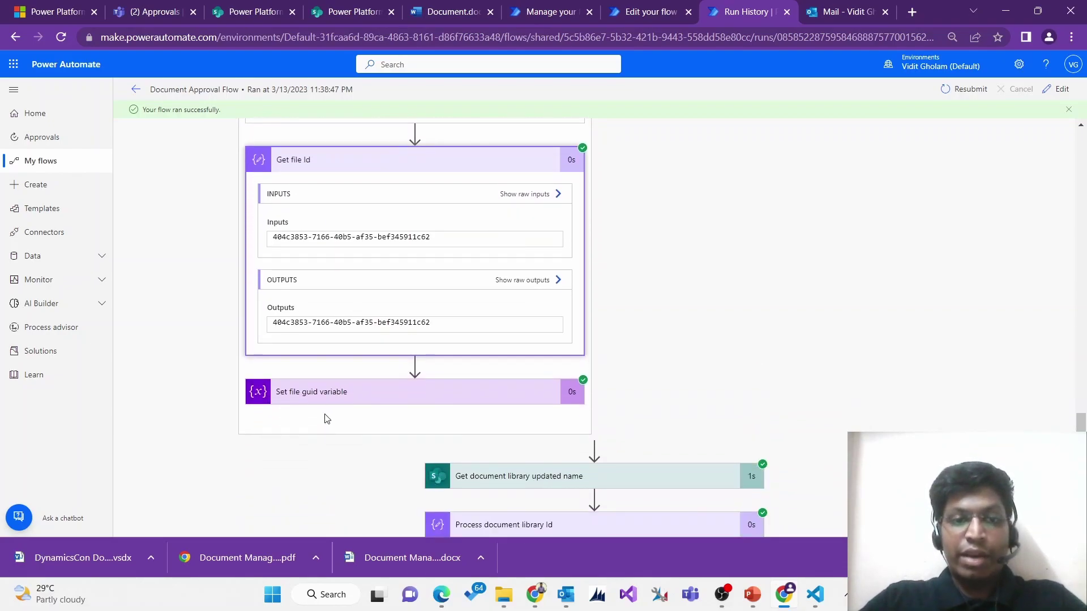
Expand Set file guid variable and Get document library updated name to review their inputs and outputs
{"action": "left_click", "coordinate": [326, 392]}
{"action": "scroll", "coordinate": [314, 413], "scroll_direction": "down", "scroll_amount": 1}
{"action": "scroll", "coordinate": [436, 393], "scroll_direction": "down", "scroll_amount": 5}
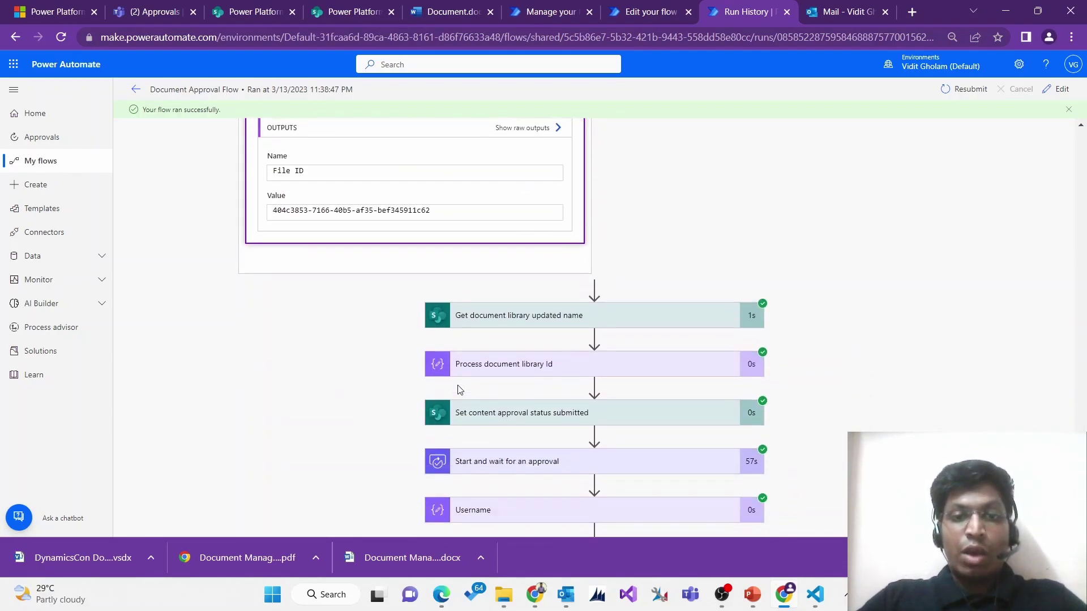
{"action": "left_click", "coordinate": [513, 319]}
{"action": "scroll", "coordinate": [575, 318], "scroll_direction": "down", "scroll_amount": 3}
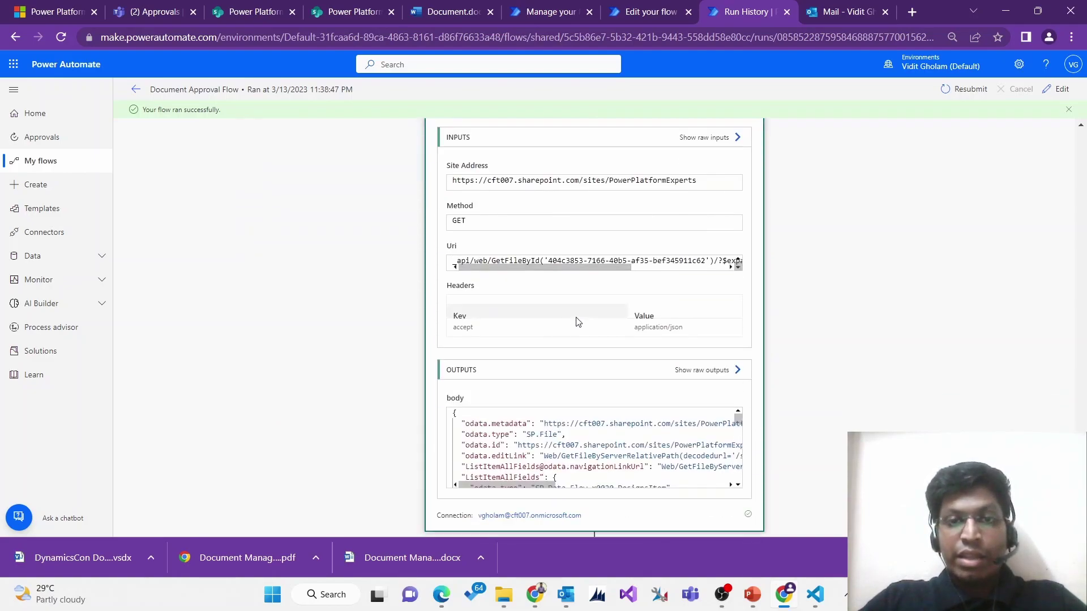
{"action": "scroll", "coordinate": [541, 396], "scroll_direction": "down", "scroll_amount": 1}
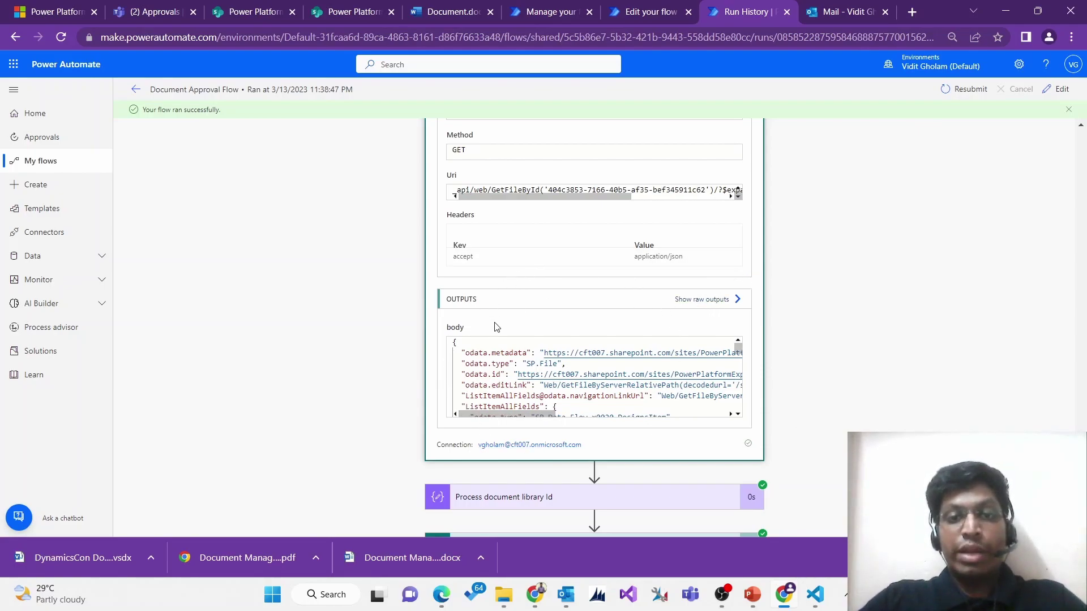
Show the raw outputs of Get document library updated name and highlight metadata, ListItemAllFields, ParentList and the parent list's Id
{"action": "left_click", "coordinate": [691, 300]}
{"action": "scroll", "coordinate": [830, 293], "scroll_direction": "down", "scroll_amount": 2}
{"action": "scroll", "coordinate": [830, 294], "scroll_direction": "down", "scroll_amount": 4}
{"action": "double_click", "coordinate": [797, 230]}
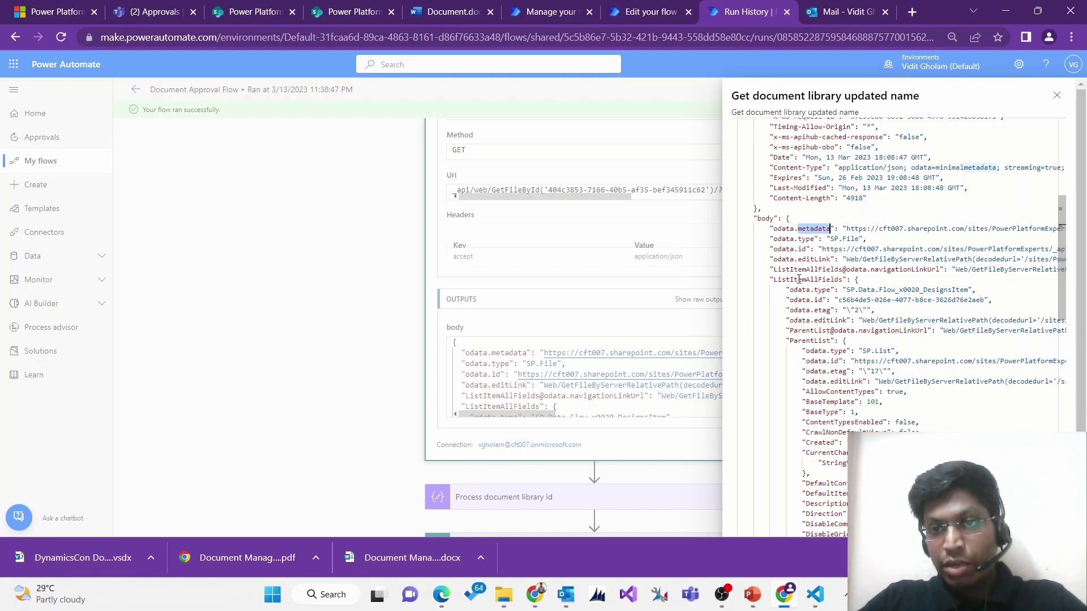
{"action": "double_click", "coordinate": [799, 280]}
{"action": "scroll", "coordinate": [820, 283], "scroll_direction": "down", "scroll_amount": 1}
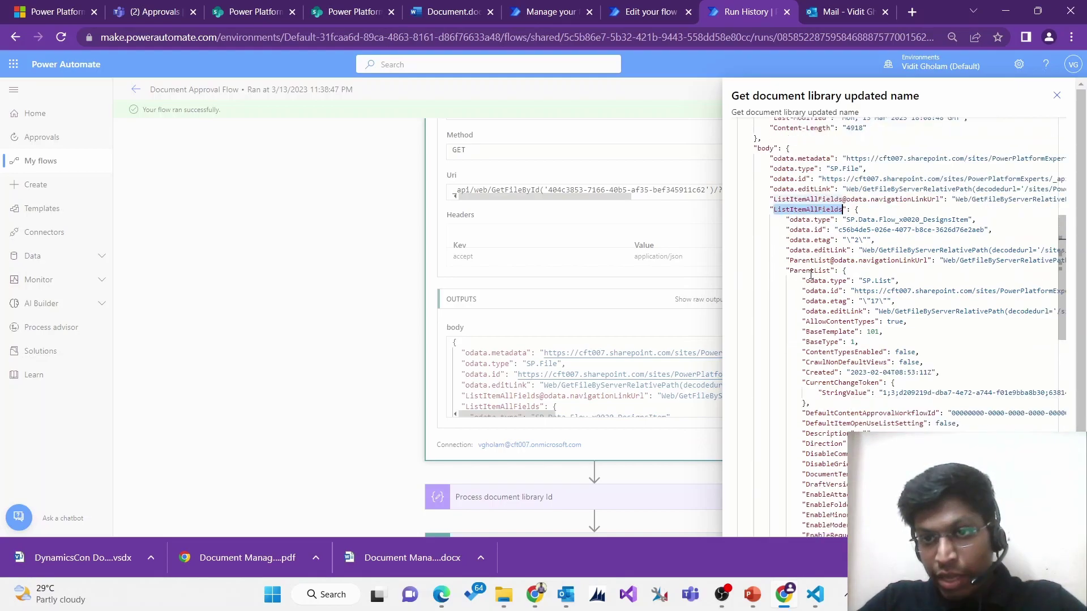
{"action": "double_click", "coordinate": [809, 271]}
{"action": "scroll", "coordinate": [821, 294], "scroll_direction": "down", "scroll_amount": 3}
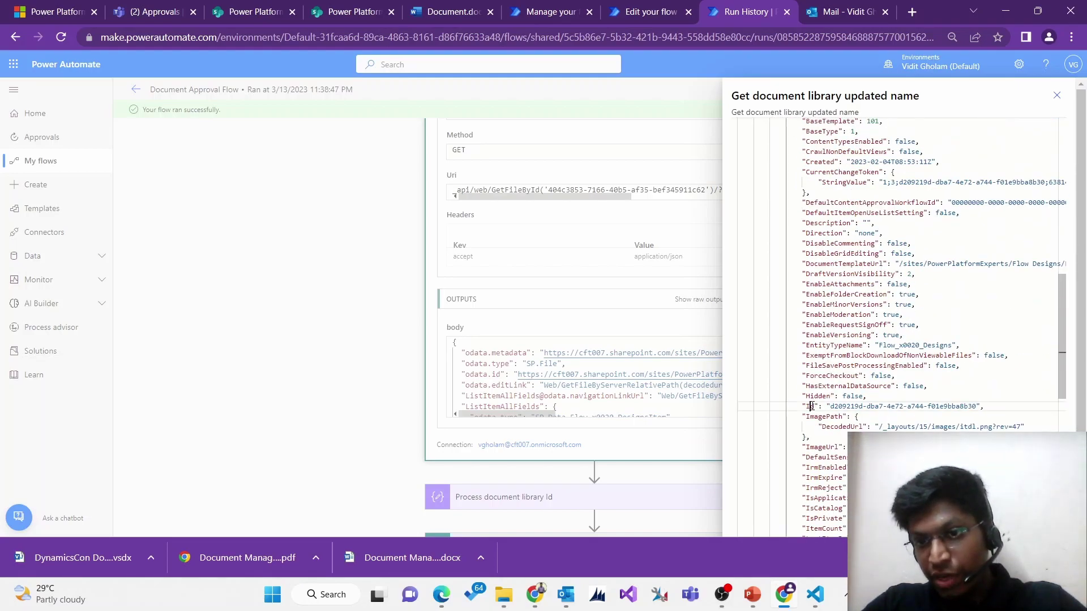
{"action": "left_click", "coordinate": [803, 407]}
{"action": "left_click_drag", "start_coordinate": [802, 406], "coordinate": [982, 406]}
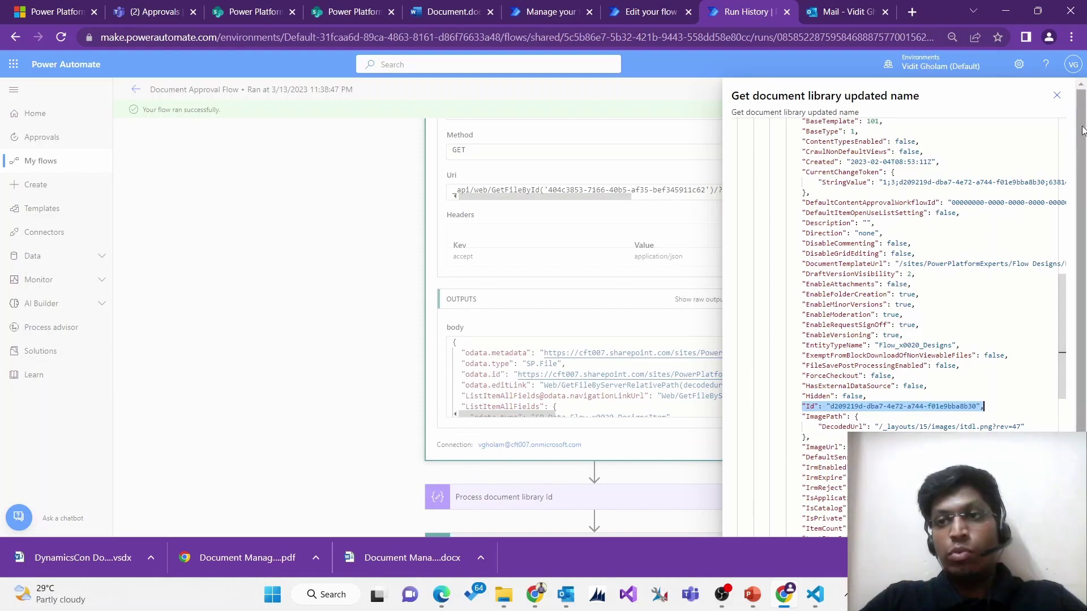
Close the raw outputs and expand Process document library Id to review its input and output
{"action": "left_click", "coordinate": [1057, 95]}
{"action": "scroll", "coordinate": [585, 355], "scroll_direction": "down", "scroll_amount": 2}
{"action": "scroll", "coordinate": [585, 355], "scroll_direction": "down", "scroll_amount": 3}
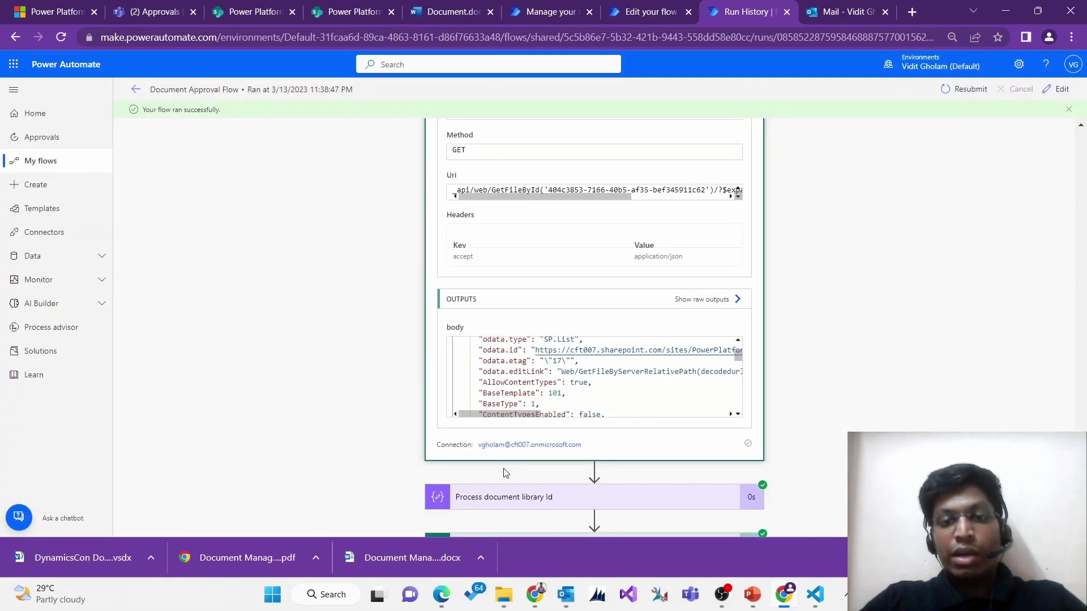
{"action": "scroll", "coordinate": [510, 489], "scroll_direction": "down", "scroll_amount": 3}
{"action": "left_click", "coordinate": [516, 361]}
{"action": "scroll", "coordinate": [487, 364], "scroll_direction": "down", "scroll_amount": 1}
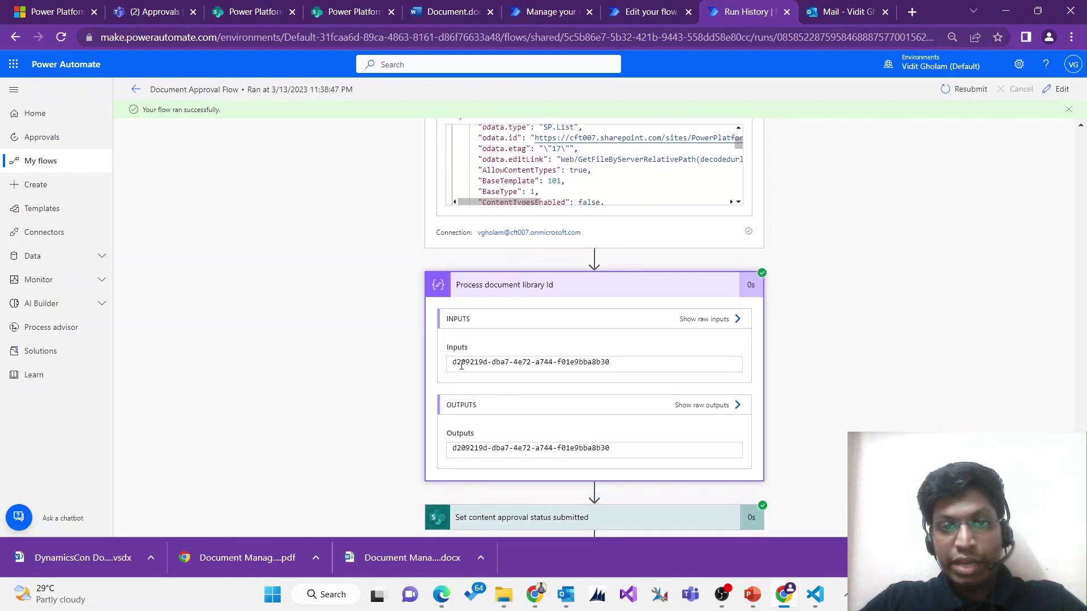
Expand the If document is approved condition to review its result and branches, and look back over the earlier run actions
{"action": "scroll", "coordinate": [564, 358], "scroll_direction": "down", "scroll_amount": 4}
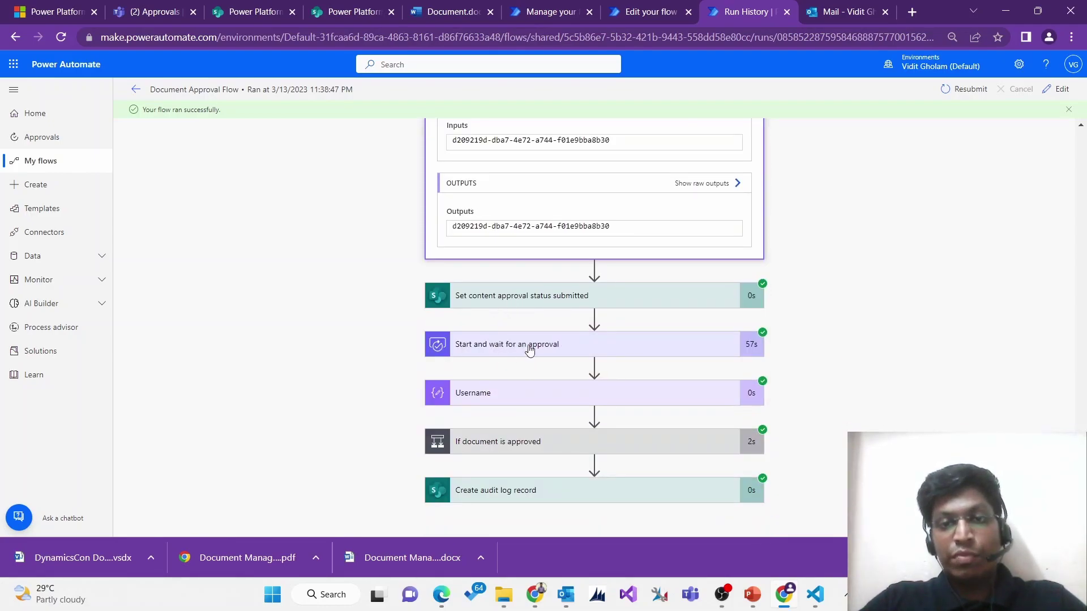
{"action": "left_click", "coordinate": [526, 437]}
{"action": "scroll", "coordinate": [543, 386], "scroll_direction": "down", "scroll_amount": 3}
{"action": "scroll", "coordinate": [544, 385], "scroll_direction": "down", "scroll_amount": 1}
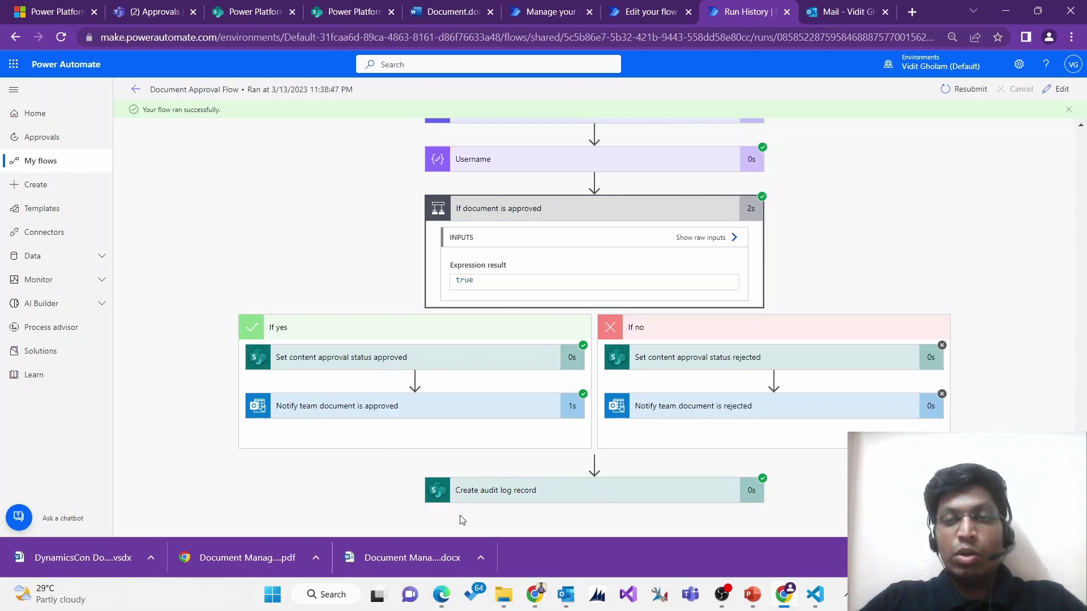
{"action": "scroll", "coordinate": [586, 353], "scroll_direction": "up", "scroll_amount": 15}
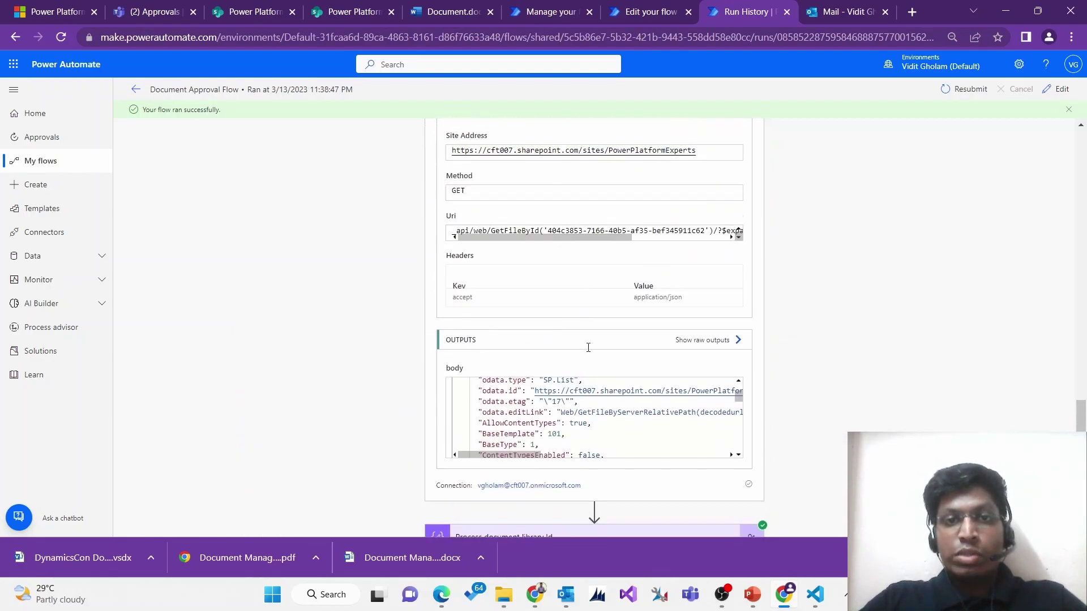
{"action": "scroll", "coordinate": [519, 315], "scroll_direction": "up", "scroll_amount": 10}
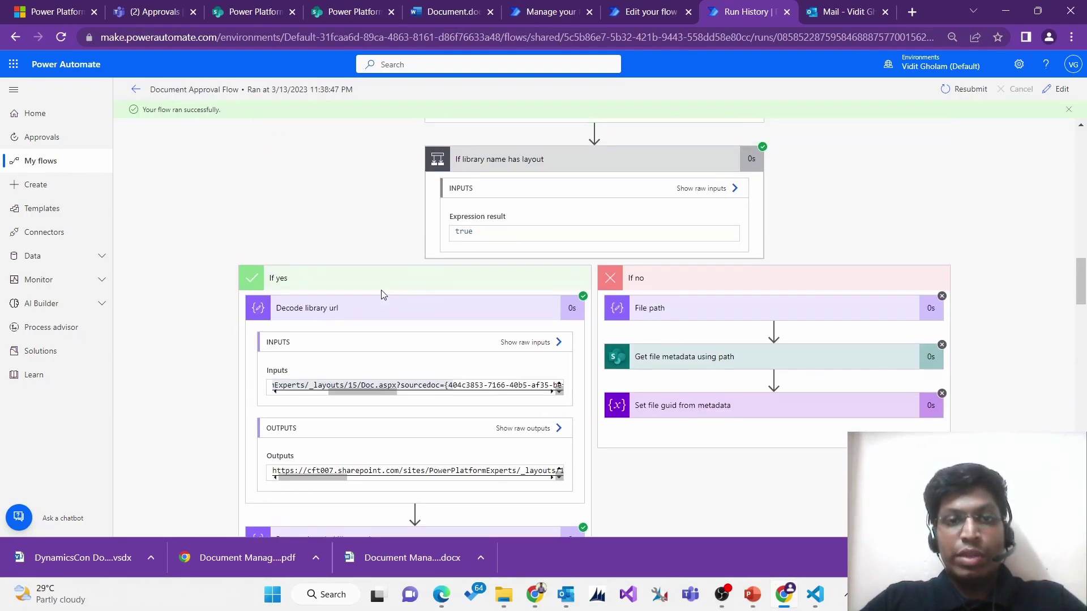
{"action": "scroll", "coordinate": [427, 355], "scroll_direction": "up", "scroll_amount": 5}
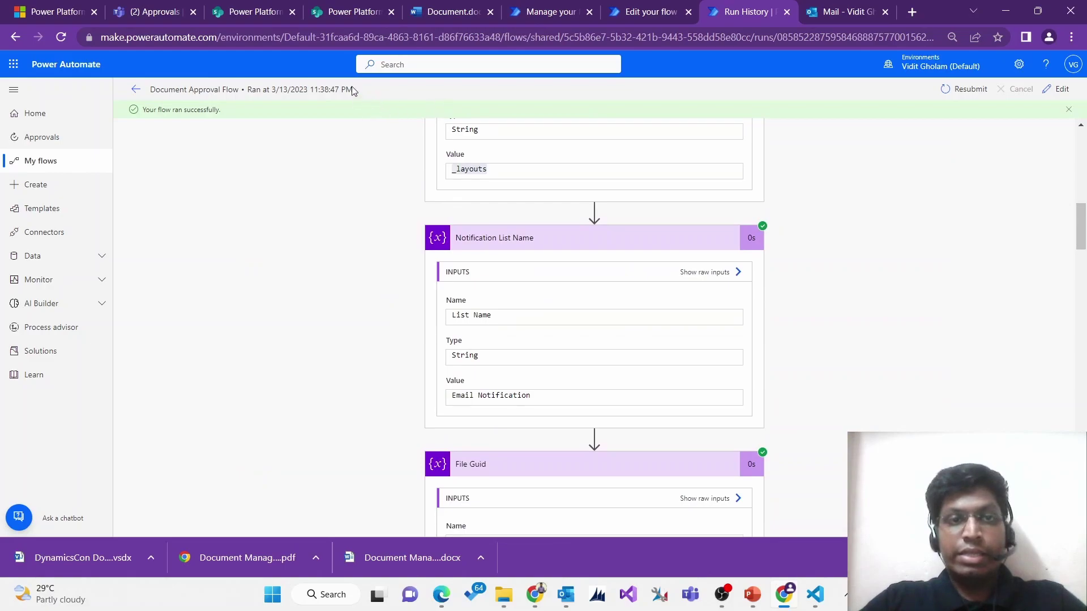
Switch to SharePoint, open the Flow Designs New library and run Document Approval Flow for Document PDF.pdf
{"action": "left_click", "coordinate": [251, 12]}
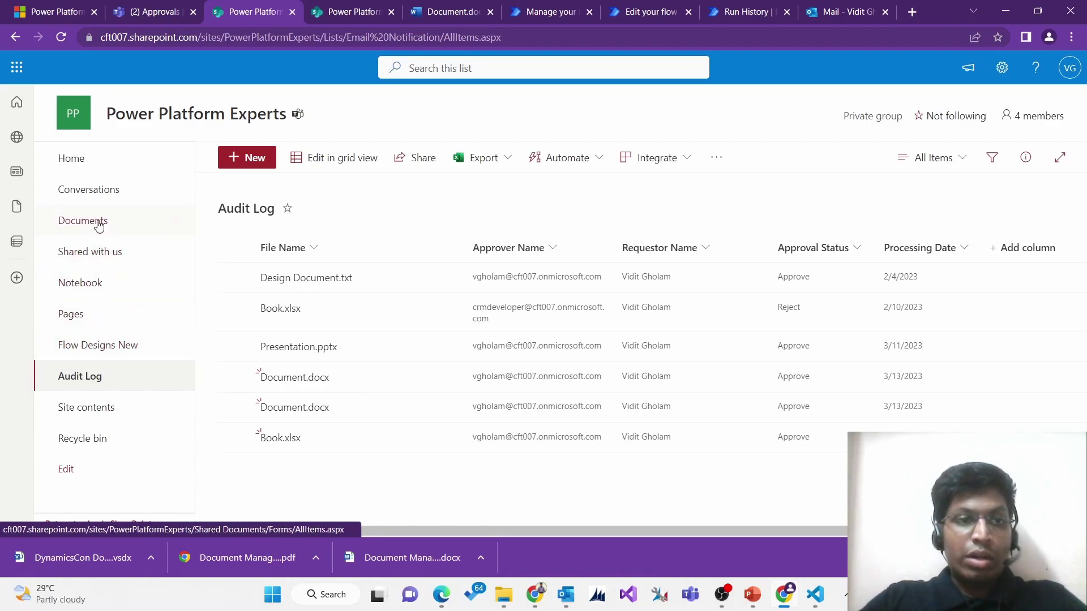
{"action": "left_click", "coordinate": [93, 344]}
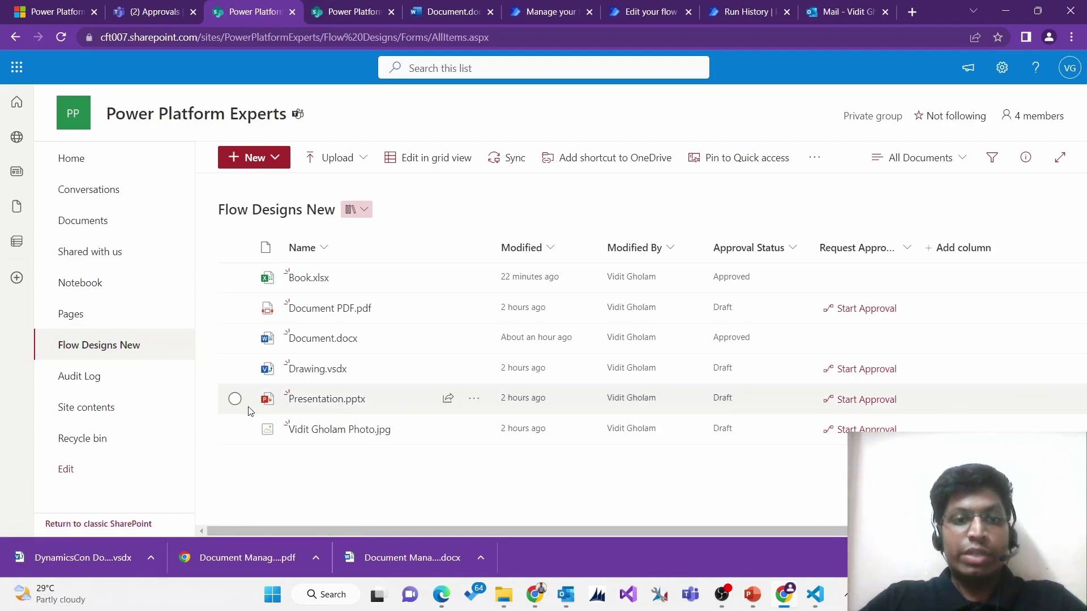
{"action": "left_click", "coordinate": [848, 310]}
{"action": "left_click", "coordinate": [929, 169]}
{"action": "left_click", "coordinate": [928, 189]}
{"action": "left_click", "coordinate": [889, 514]}
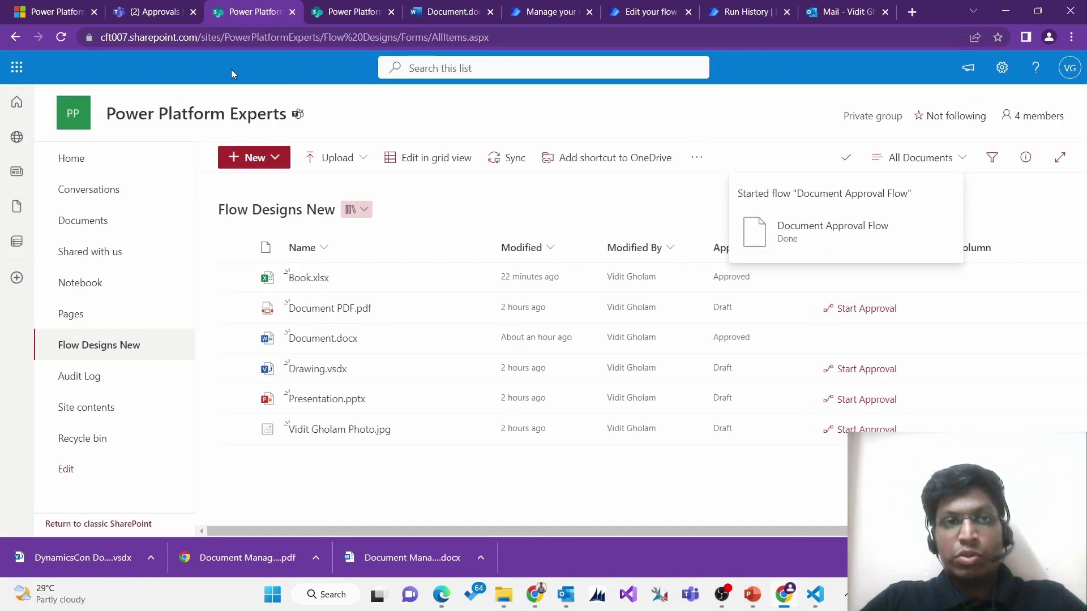
Switch to Microsoft Teams, close the open approval details, reload the page and show the activity feed
{"action": "left_click", "coordinate": [147, 15]}
{"action": "left_click", "coordinate": [733, 140]}
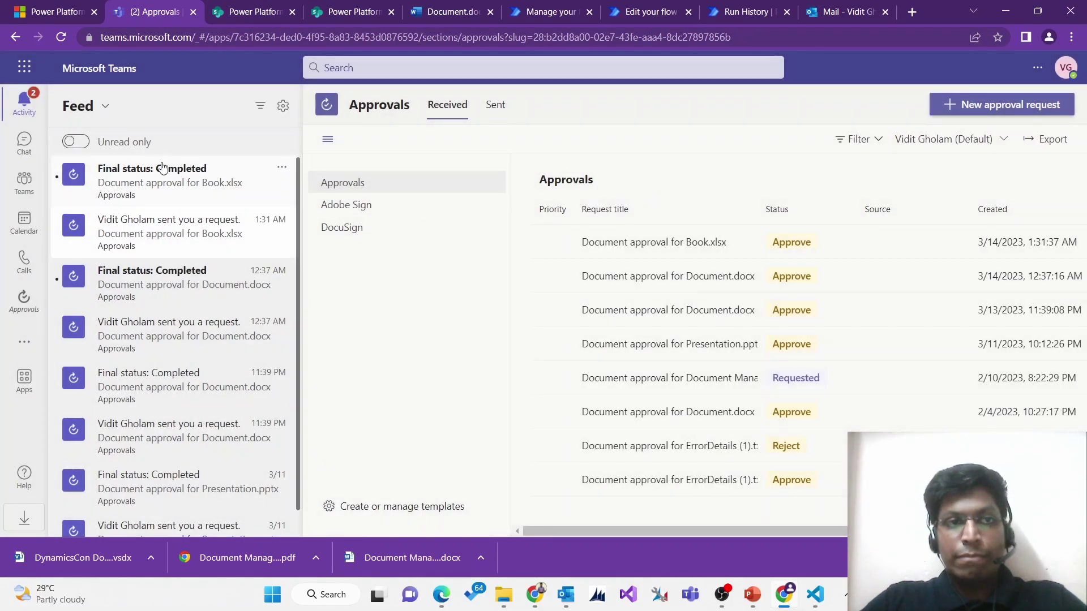
{"action": "left_click", "coordinate": [61, 37]}
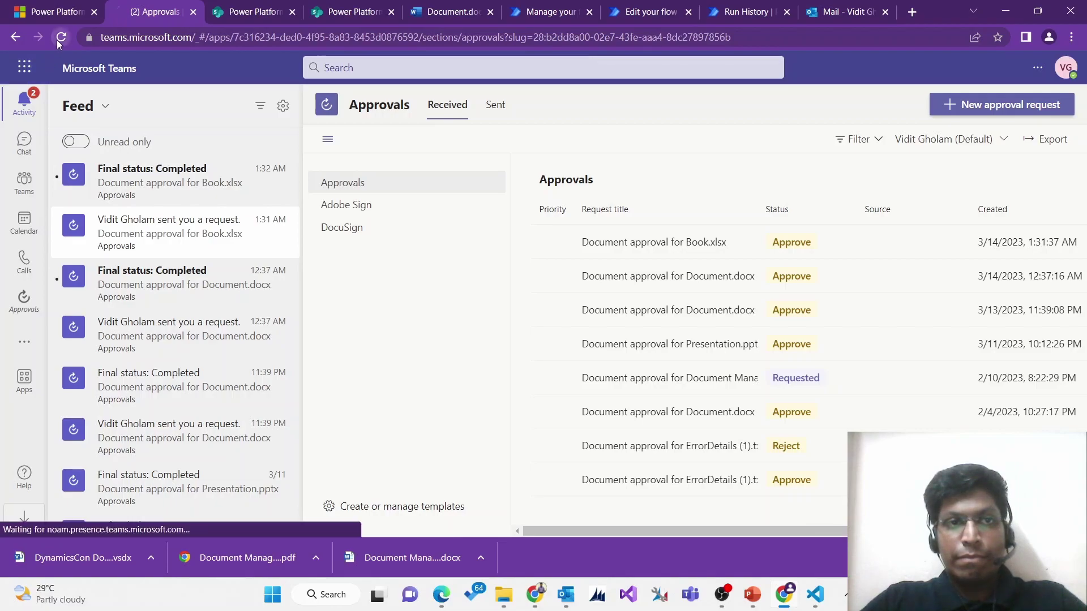
{"action": "left_click", "coordinate": [23, 106]}
Open the approval request for Document PDF.pdf, highlight the file name in its title and reject the request
{"action": "left_click", "coordinate": [170, 187]}
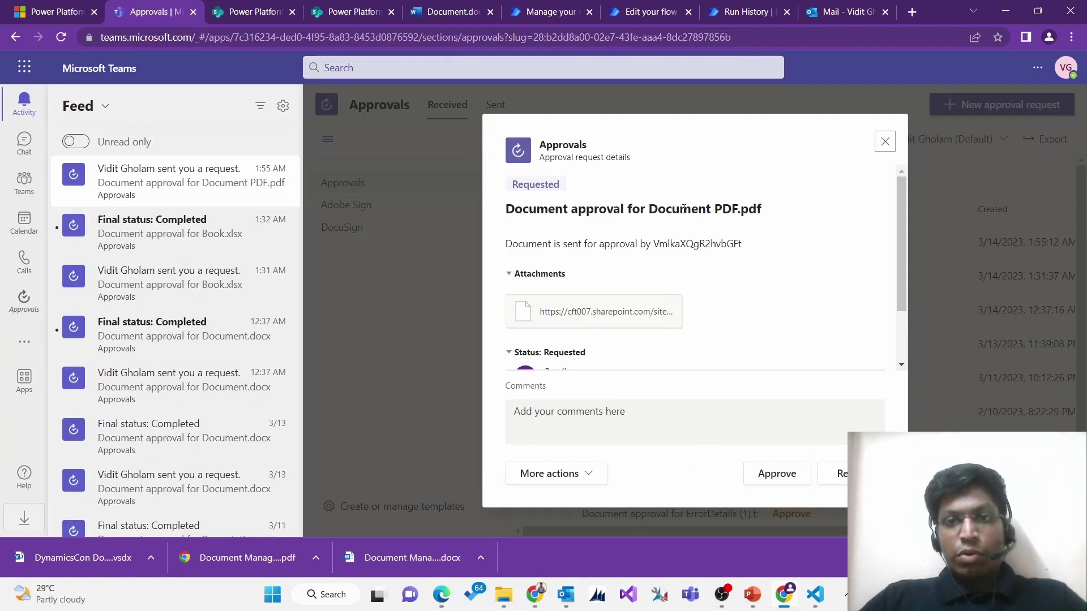
{"action": "left_click_drag", "start_coordinate": [651, 209], "coordinate": [761, 209]}
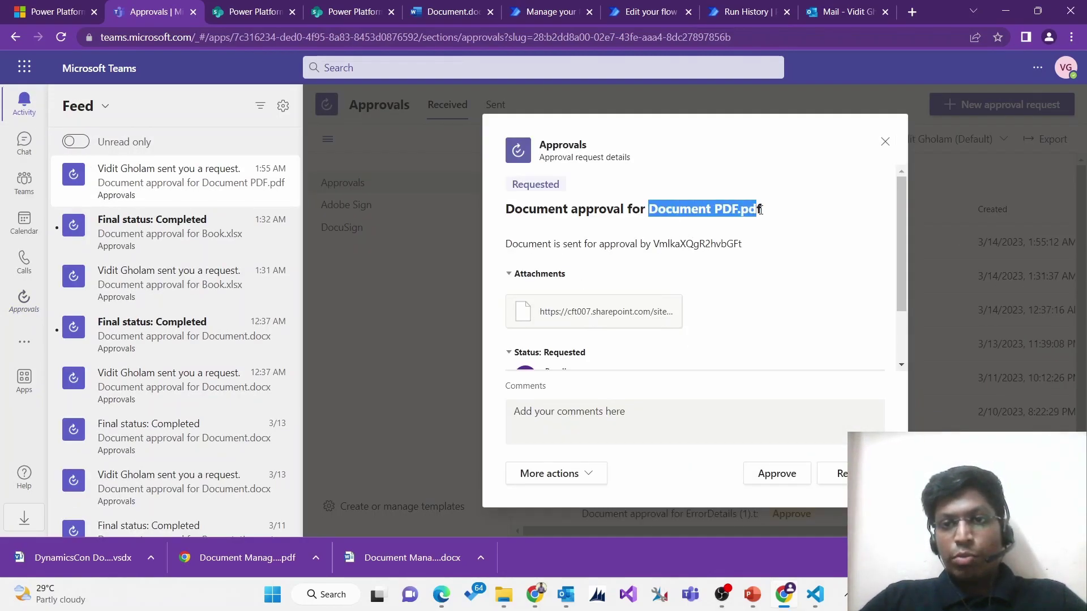
{"action": "left_click", "coordinate": [845, 482]}
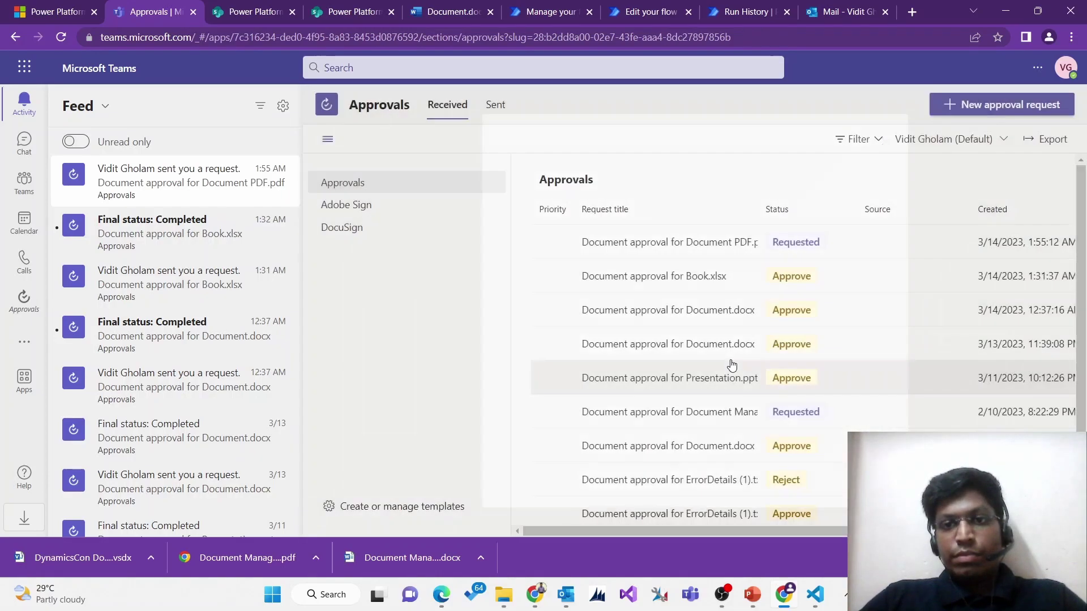
Switch to SharePoint and reload the Flow Designs New library, and open the Document PDF.pdf rejection email in Outlook, highlighting its body text
{"action": "left_click", "coordinate": [249, 11]}
{"action": "left_click", "coordinate": [61, 38]}
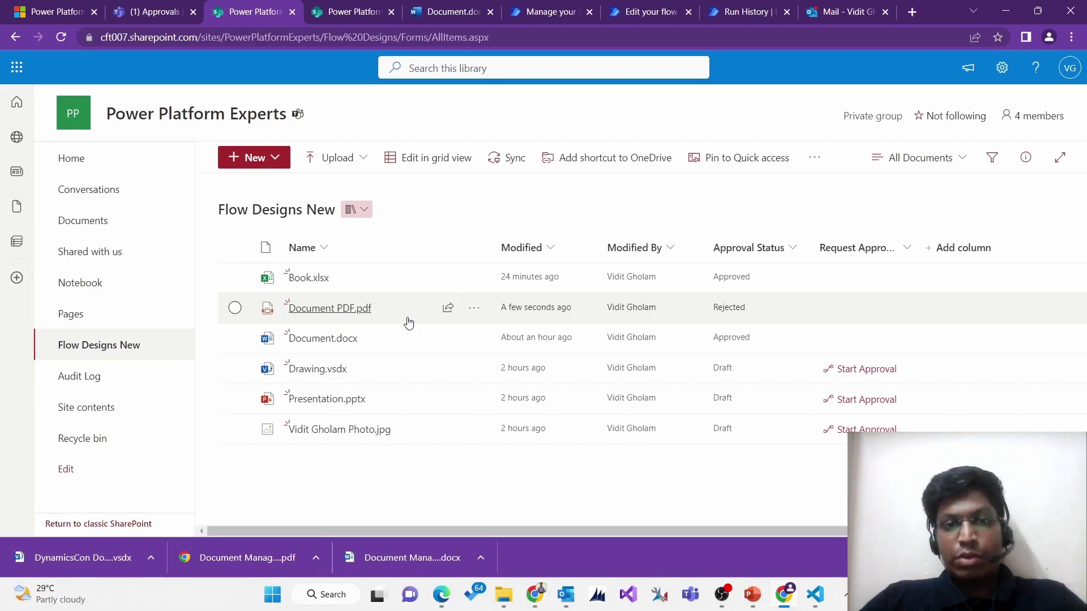
{"action": "left_click", "coordinate": [835, 11]}
{"action": "left_click", "coordinate": [153, 270]}
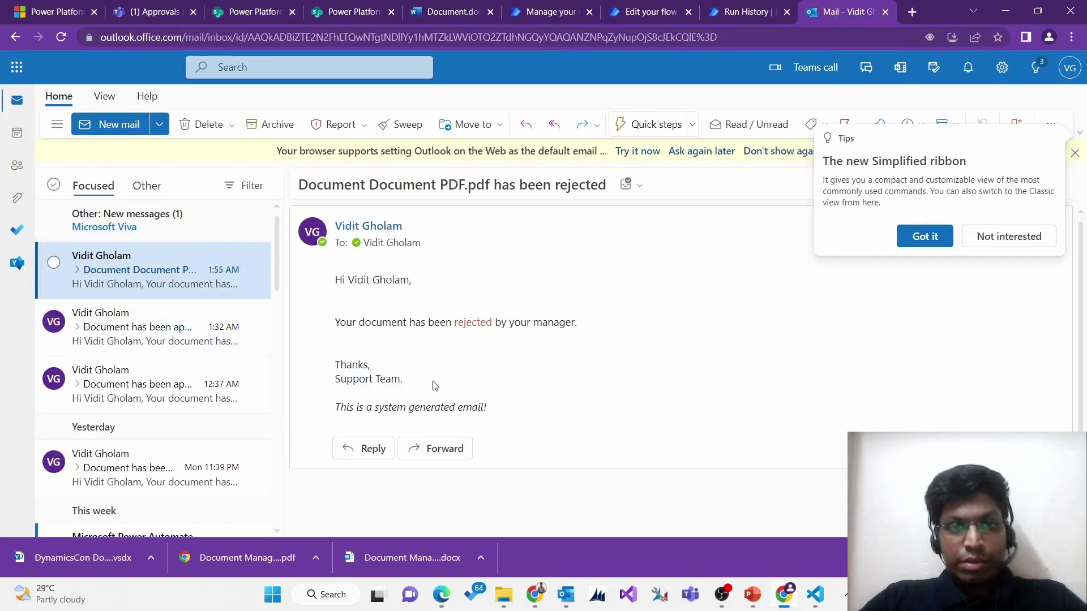
{"action": "left_click_drag", "start_coordinate": [497, 408], "coordinate": [335, 279]}
Switch to Power Automate, refresh the run history of Document Approval Flow and open the Mar 14, 01:54 AM run
{"action": "left_click", "coordinate": [541, 14]}
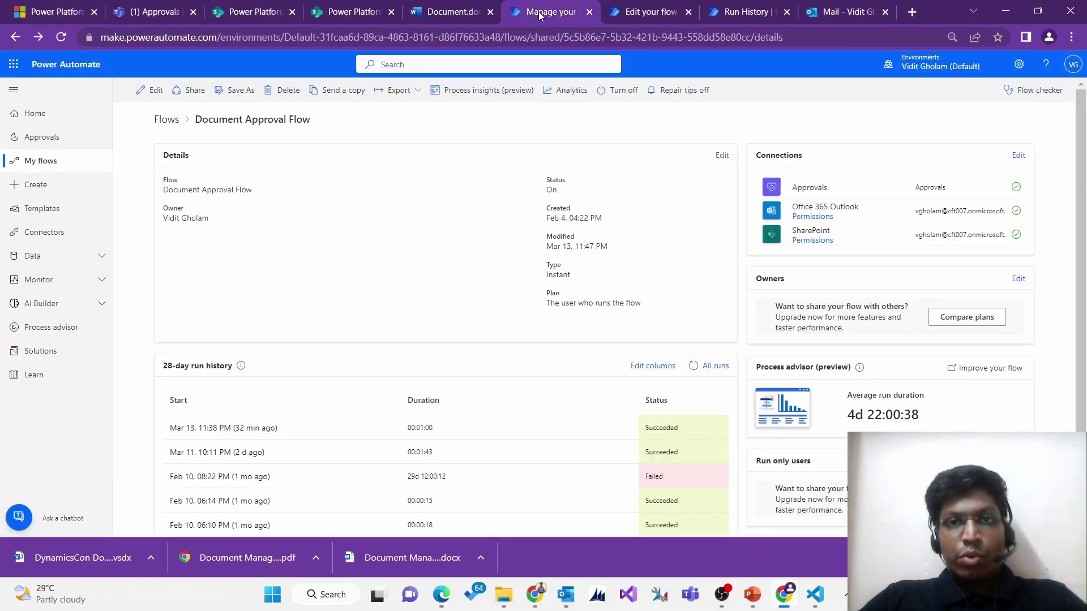
{"action": "left_click", "coordinate": [693, 365]}
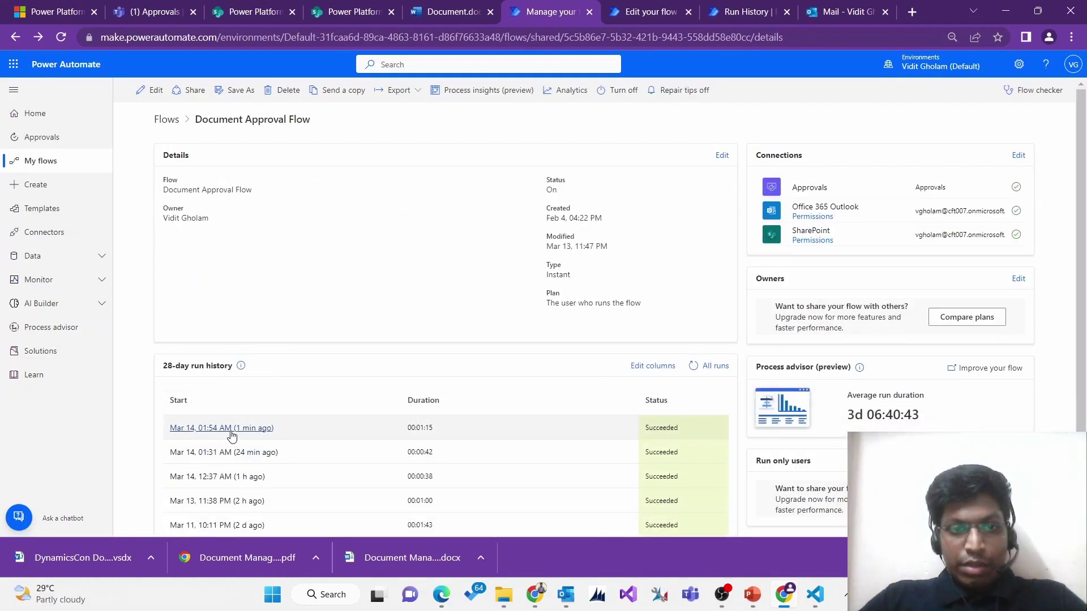
{"action": "left_click", "coordinate": [229, 429]}
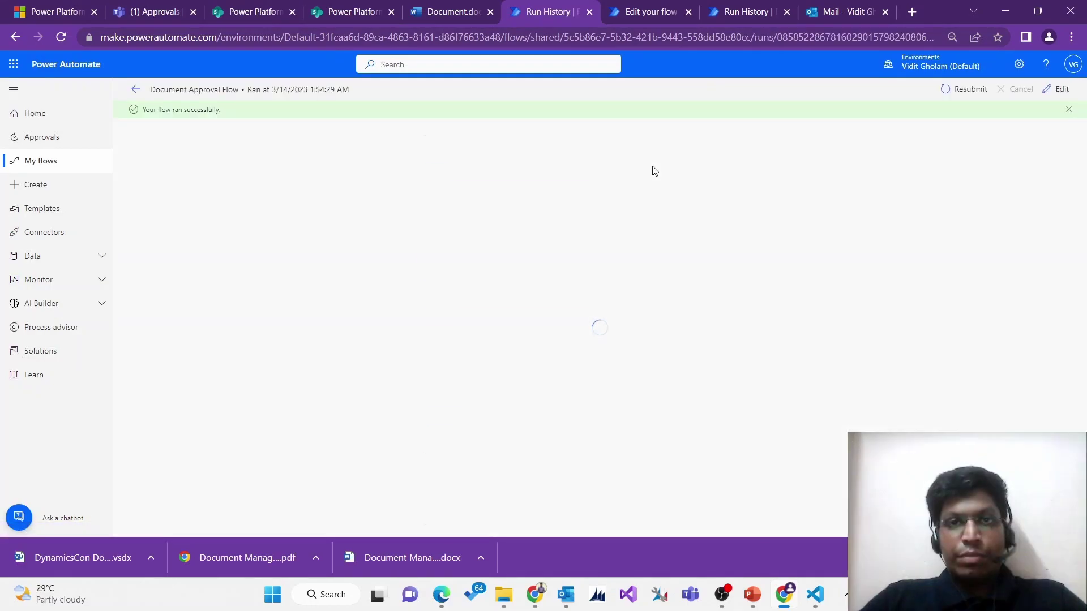
Expand the If library name has layout condition to review its result, and highlight the Flow Designs value in Document Library Name
{"action": "scroll", "coordinate": [504, 369], "scroll_direction": "down", "scroll_amount": 1}
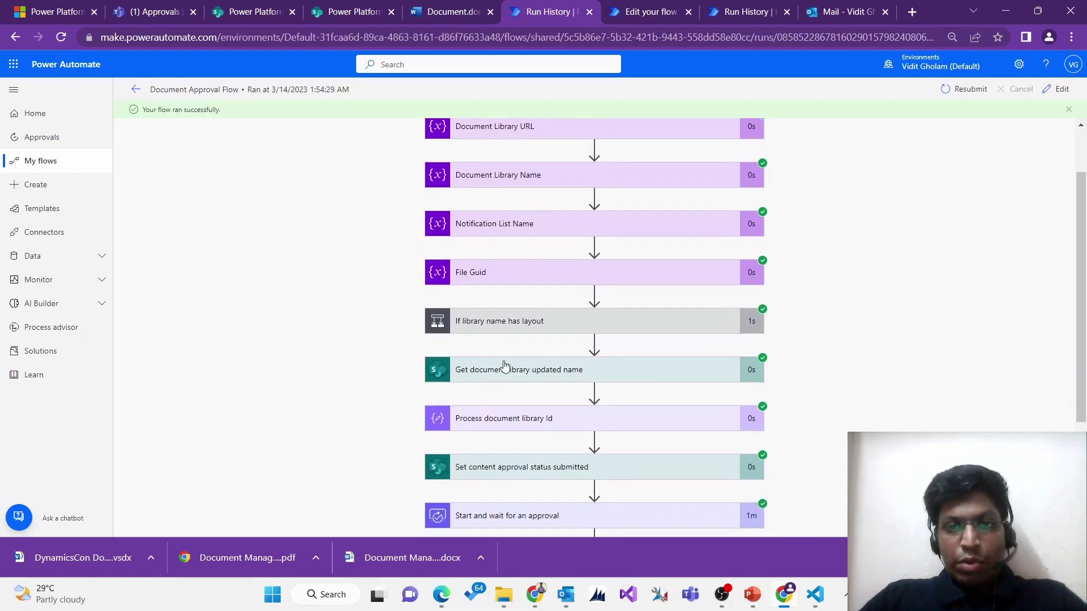
{"action": "left_click", "coordinate": [499, 326]}
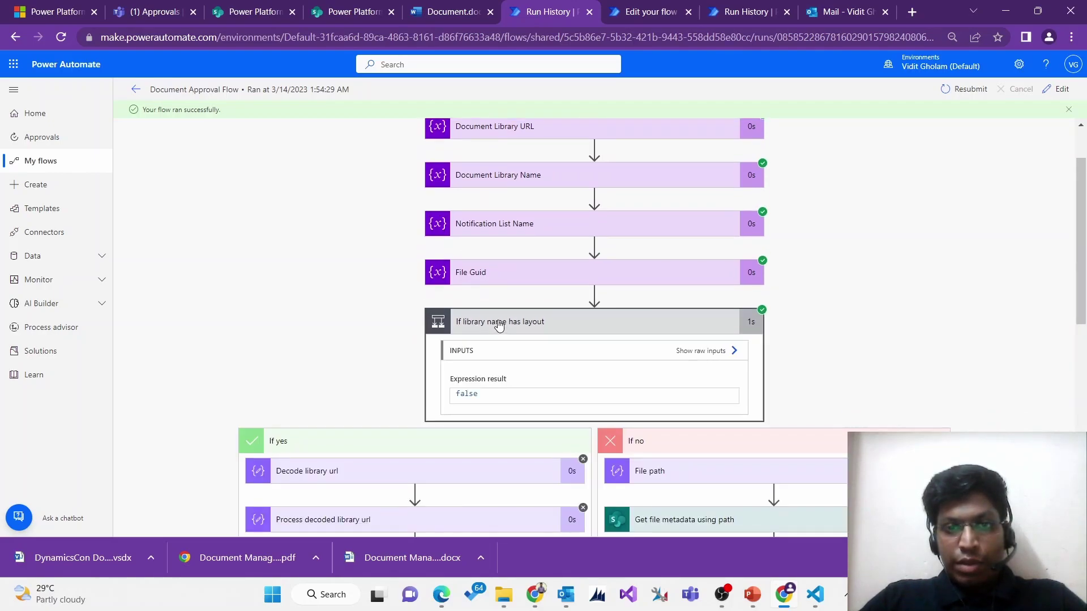
{"action": "scroll", "coordinate": [501, 317], "scroll_direction": "down", "scroll_amount": 1}
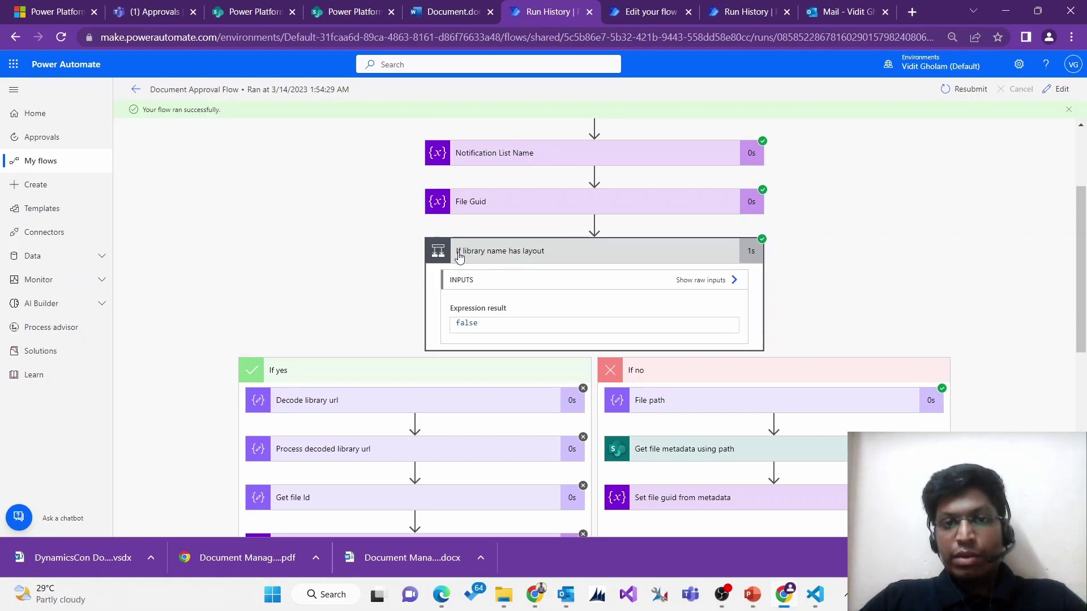
{"action": "scroll", "coordinate": [515, 253], "scroll_direction": "up", "scroll_amount": 2}
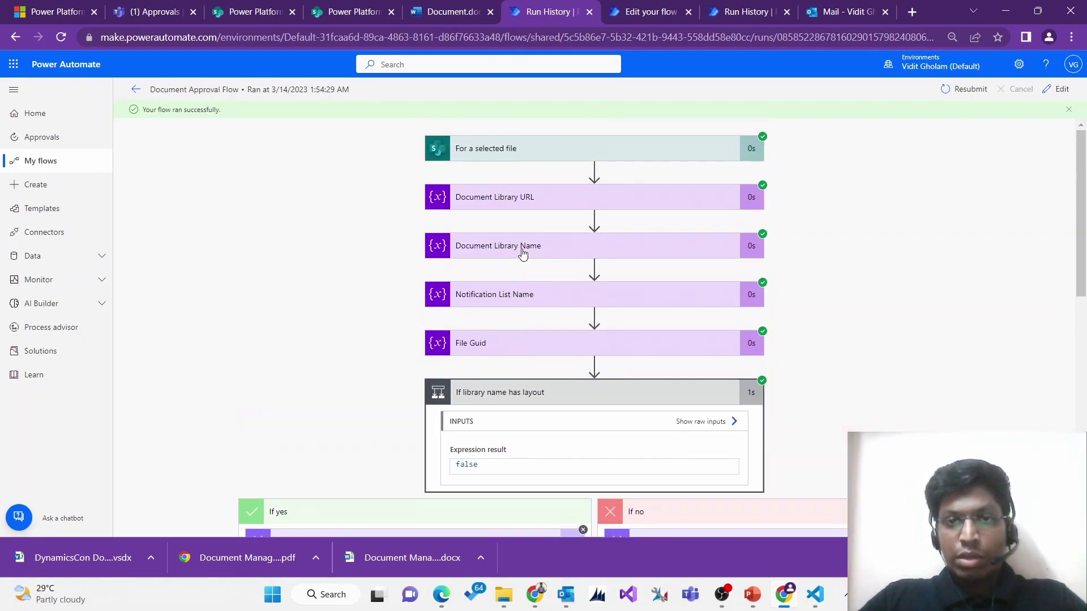
{"action": "left_click", "coordinate": [519, 249]}
{"action": "left_click_drag", "start_coordinate": [505, 403], "coordinate": [429, 399]}
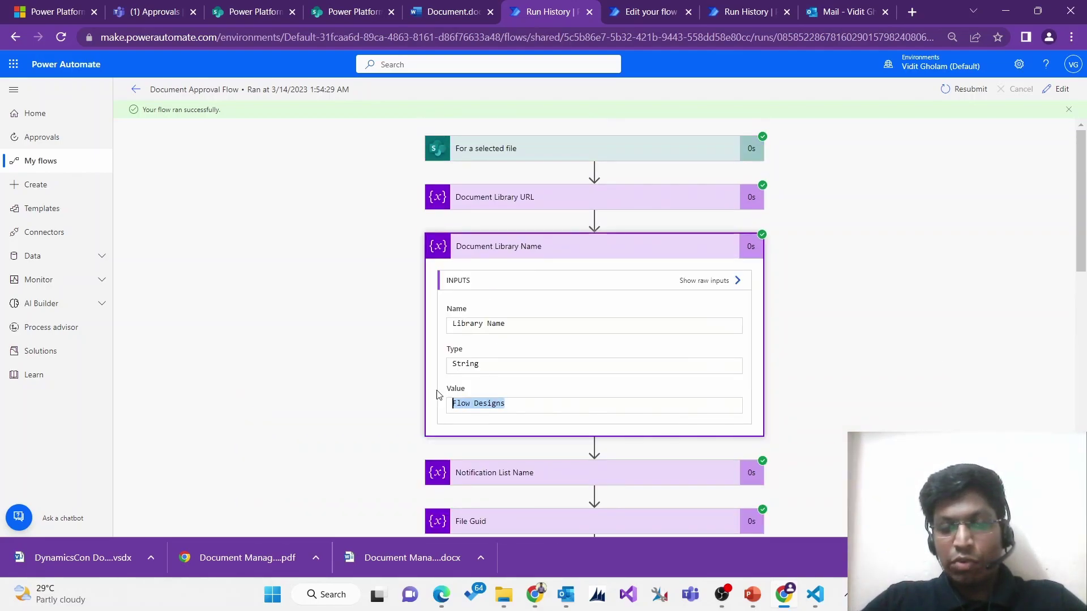
Expand the File path action in the If no branch and highlight its input path and the Document PDF.pdf file name
{"action": "scroll", "coordinate": [552, 316], "scroll_direction": "down", "scroll_amount": 5}
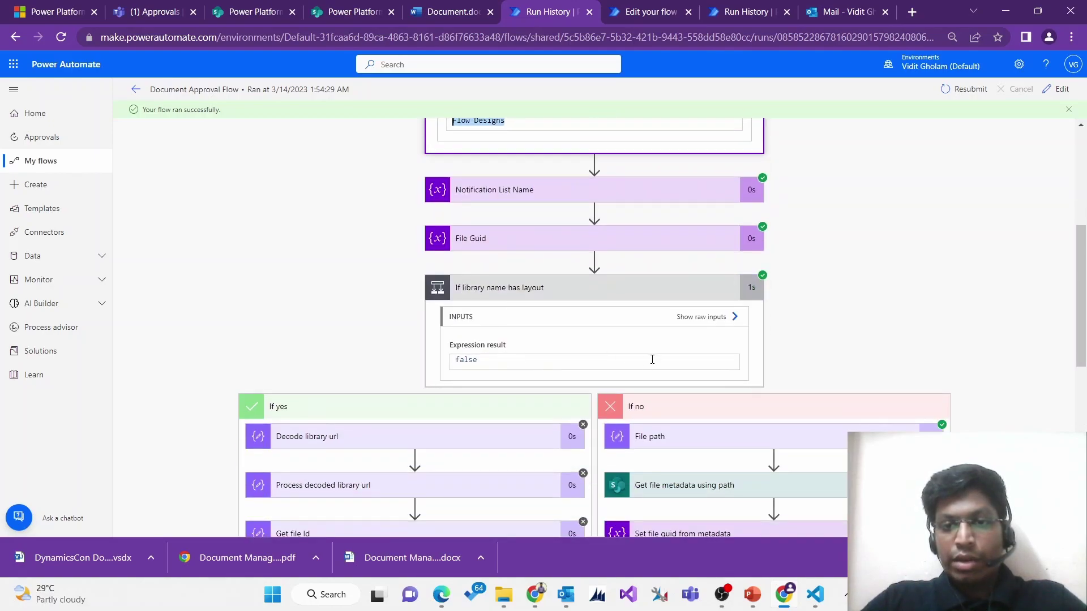
{"action": "scroll", "coordinate": [652, 359], "scroll_direction": "down", "scroll_amount": 3}
{"action": "left_click", "coordinate": [701, 293]}
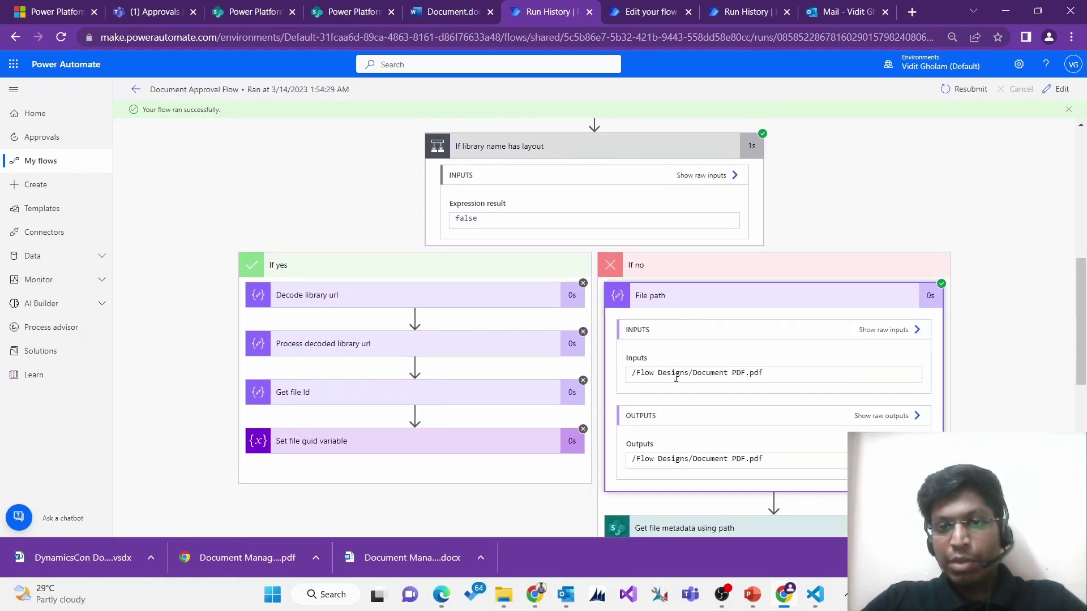
{"action": "left_click_drag", "start_coordinate": [775, 370], "coordinate": [604, 383]}
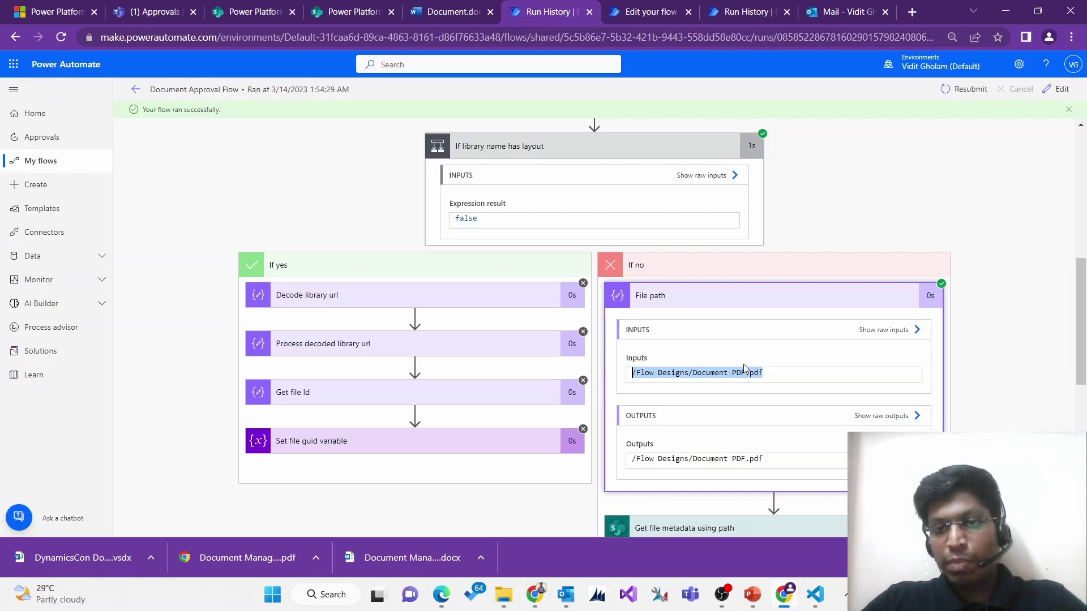
{"action": "scroll", "coordinate": [744, 369], "scroll_direction": "down", "scroll_amount": 3}
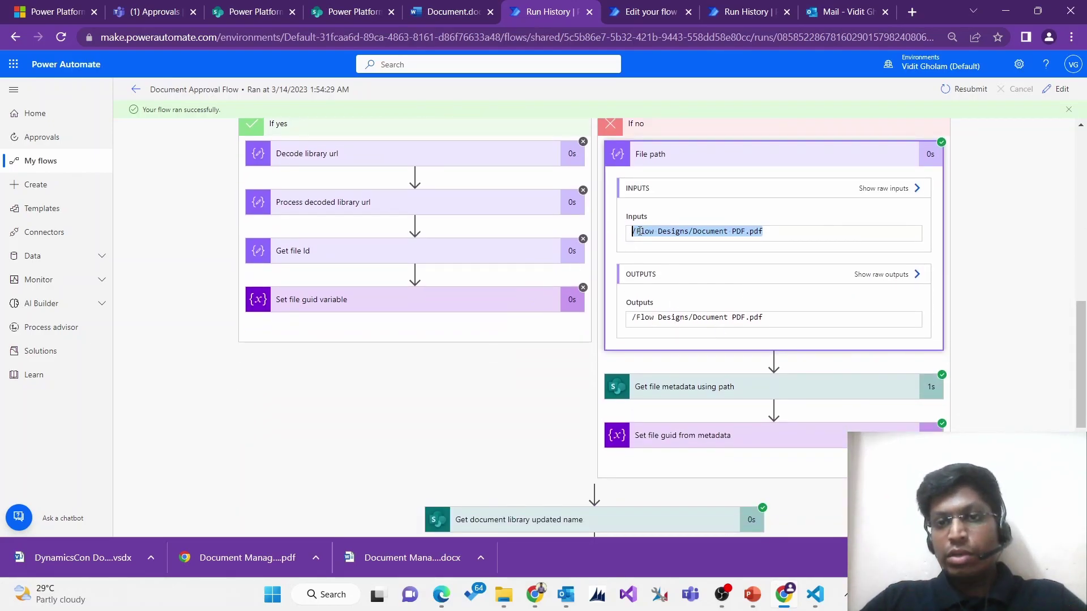
{"action": "left_click_drag", "start_coordinate": [639, 236], "coordinate": [791, 229]}
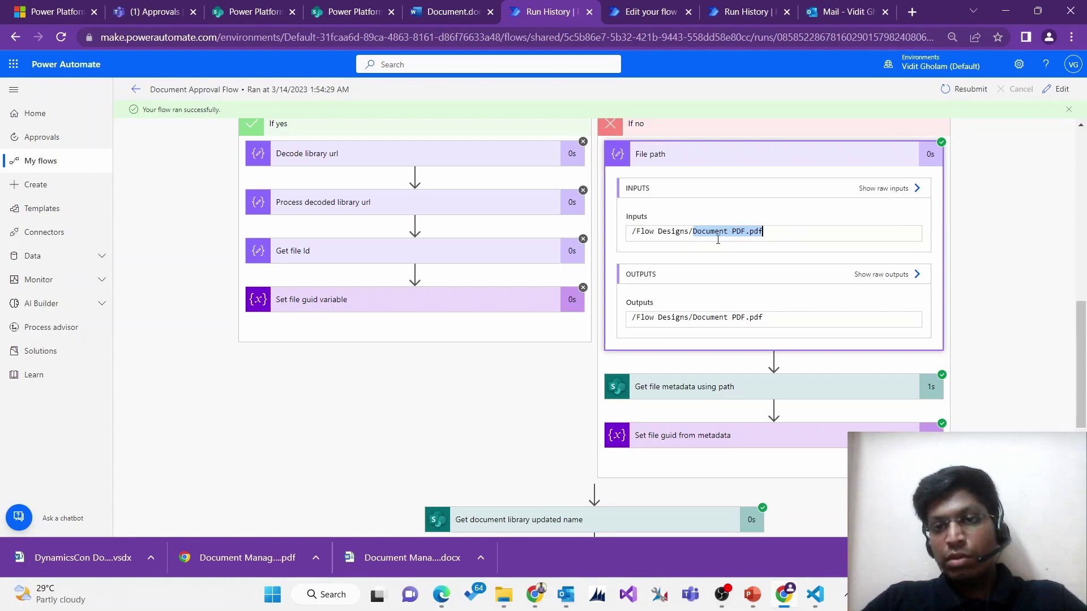
Expand the Get file metadata using path action, review its outputs and highlight the ETag value
{"action": "scroll", "coordinate": [702, 271], "scroll_direction": "down", "scroll_amount": 2}
{"action": "left_click", "coordinate": [679, 316]}
{"action": "scroll", "coordinate": [680, 318], "scroll_direction": "down", "scroll_amount": 1}
{"action": "scroll", "coordinate": [681, 317], "scroll_direction": "down", "scroll_amount": 2}
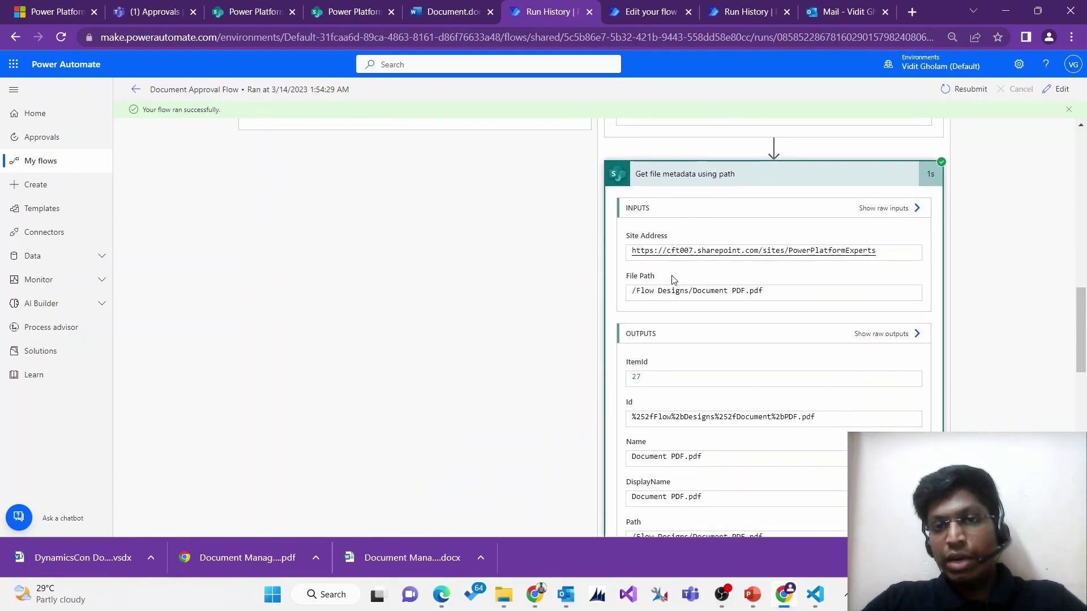
{"action": "scroll", "coordinate": [671, 278], "scroll_direction": "down", "scroll_amount": 5}
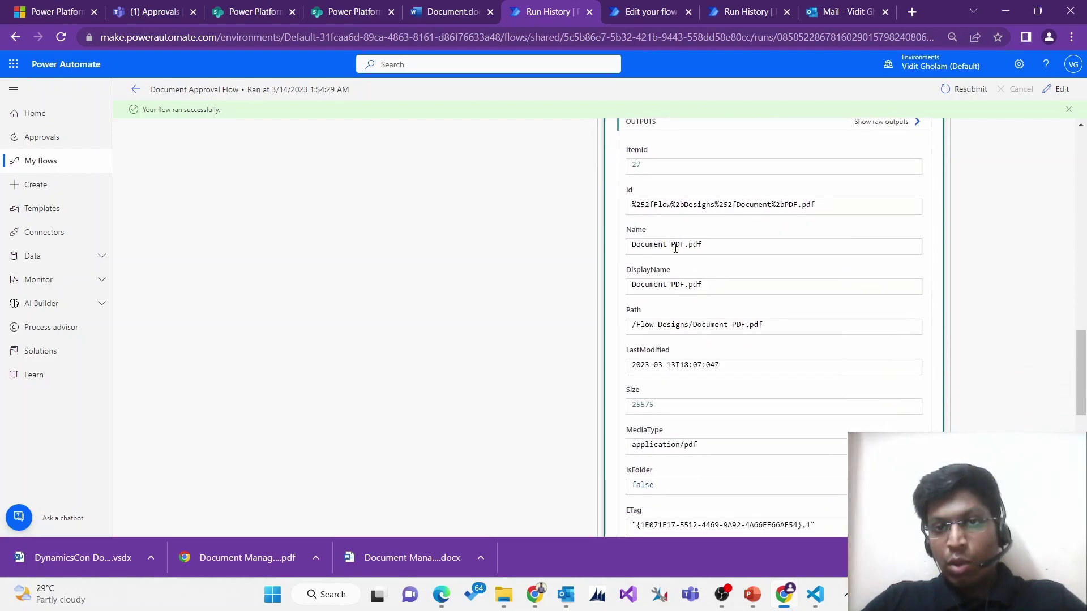
{"action": "scroll", "coordinate": [693, 284], "scroll_direction": "down", "scroll_amount": 3}
{"action": "left_click_drag", "start_coordinate": [643, 385], "coordinate": [797, 385]}
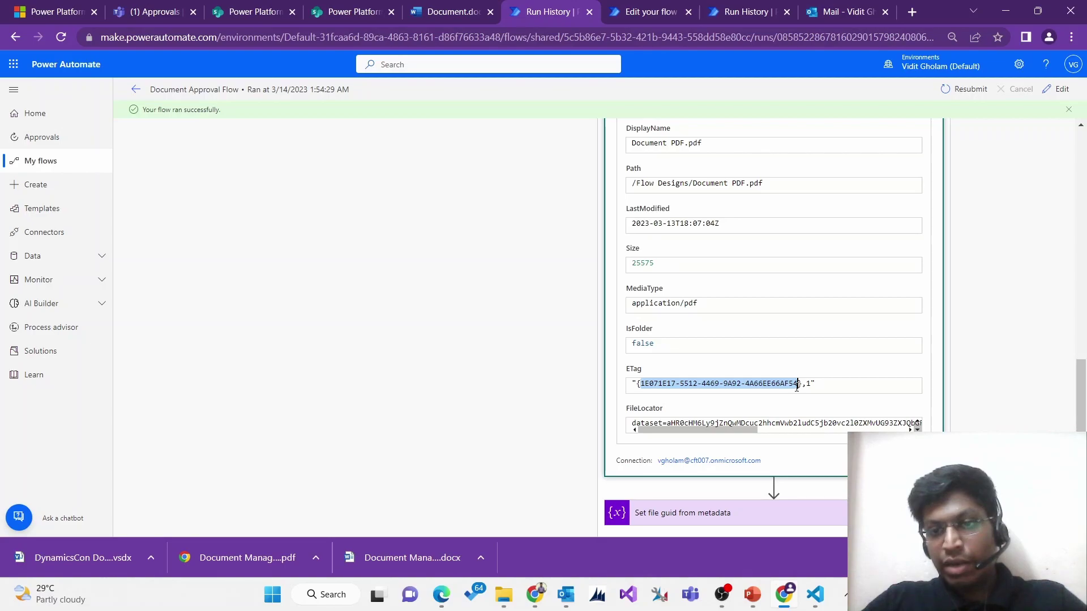
{"action": "triple_click", "coordinate": [732, 391]}
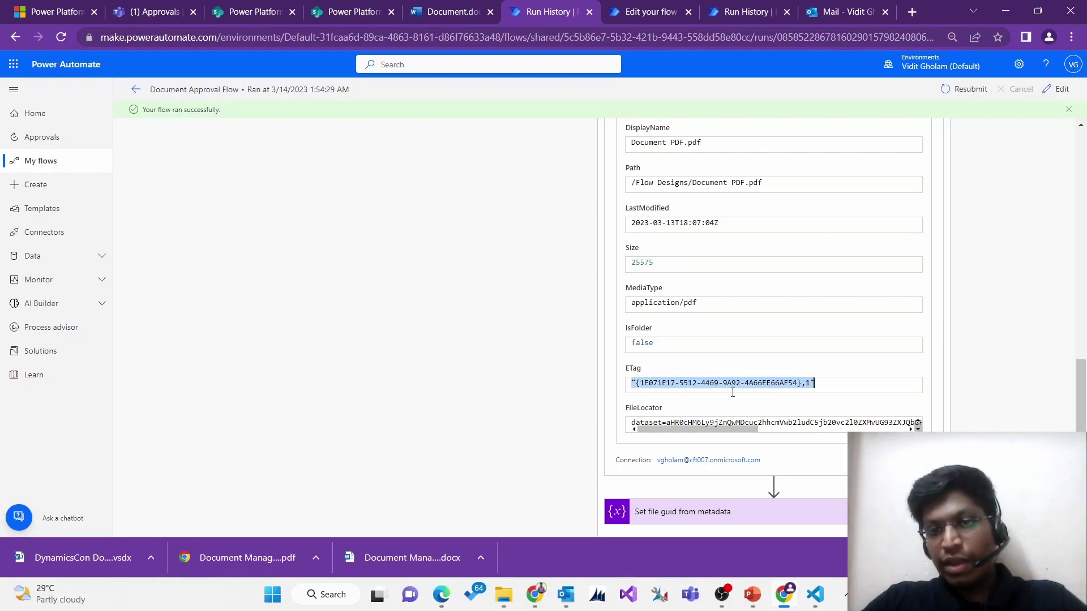
Expand the Set file guid from metadata action and highlight its File ID value
{"action": "scroll", "coordinate": [651, 430], "scroll_direction": "down", "scroll_amount": 1}
{"action": "left_click", "coordinate": [687, 447]}
{"action": "scroll", "coordinate": [720, 374], "scroll_direction": "down", "scroll_amount": 3}
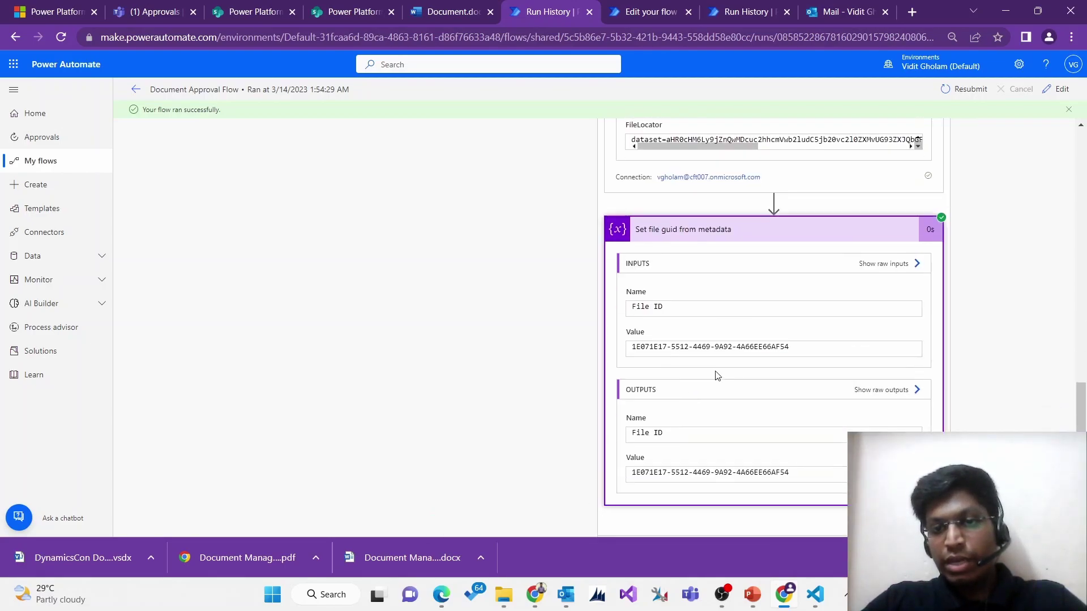
{"action": "left_click_drag", "start_coordinate": [797, 346], "coordinate": [501, 413]}
Expand the Get document library updated name action and show its raw outputs down to the ListItemAllFields section
{"action": "scroll", "coordinate": [489, 393], "scroll_direction": "down", "scroll_amount": 1}
{"action": "scroll", "coordinate": [490, 392], "scroll_direction": "down", "scroll_amount": 5}
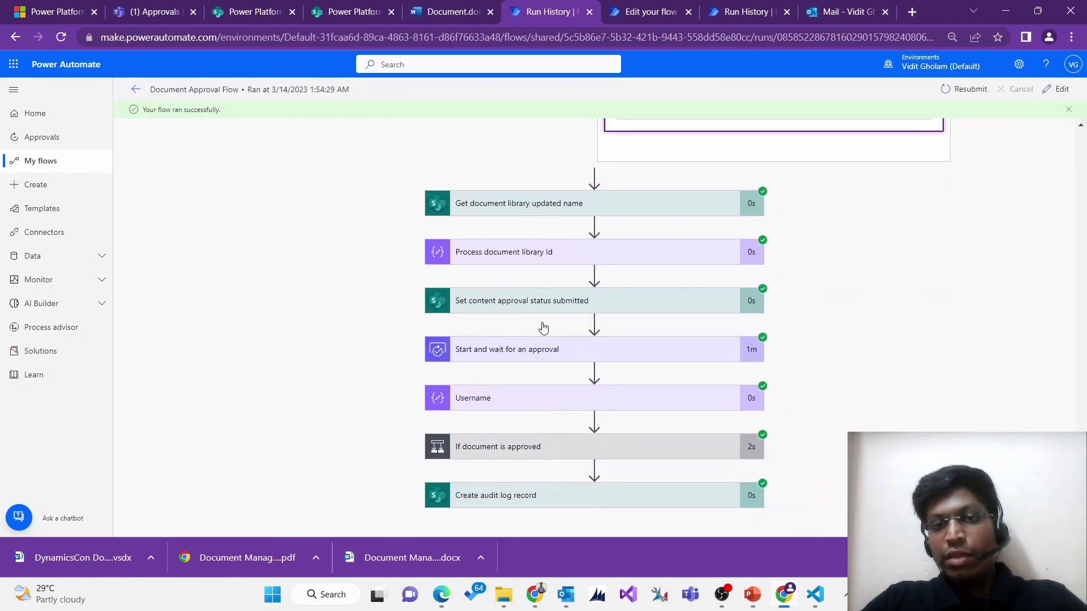
{"action": "left_click", "coordinate": [594, 198]}
{"action": "scroll", "coordinate": [636, 341], "scroll_direction": "down", "scroll_amount": 5}
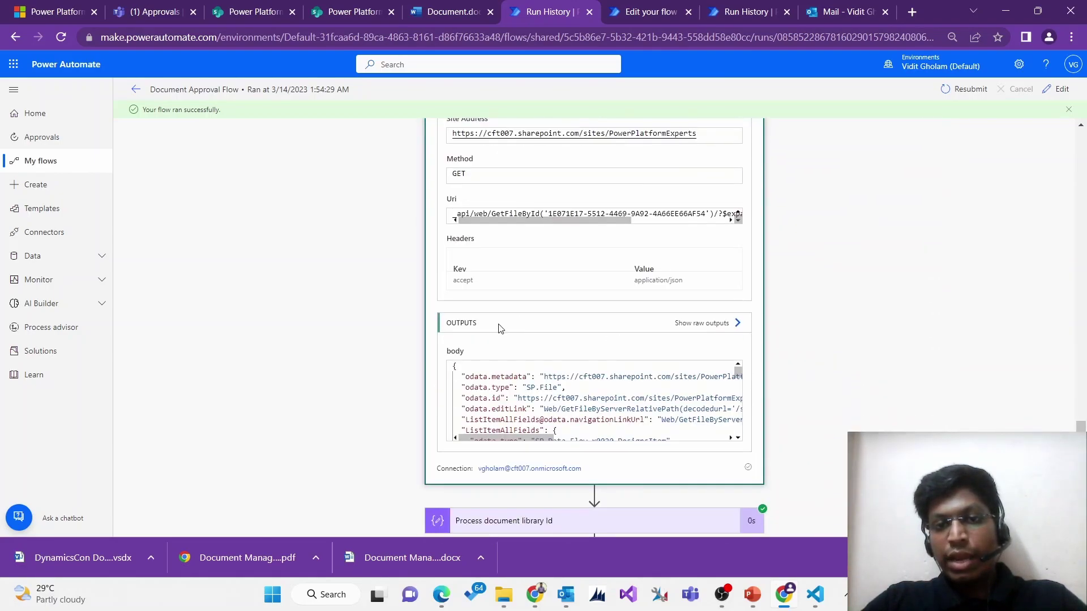
{"action": "left_click", "coordinate": [702, 182]}
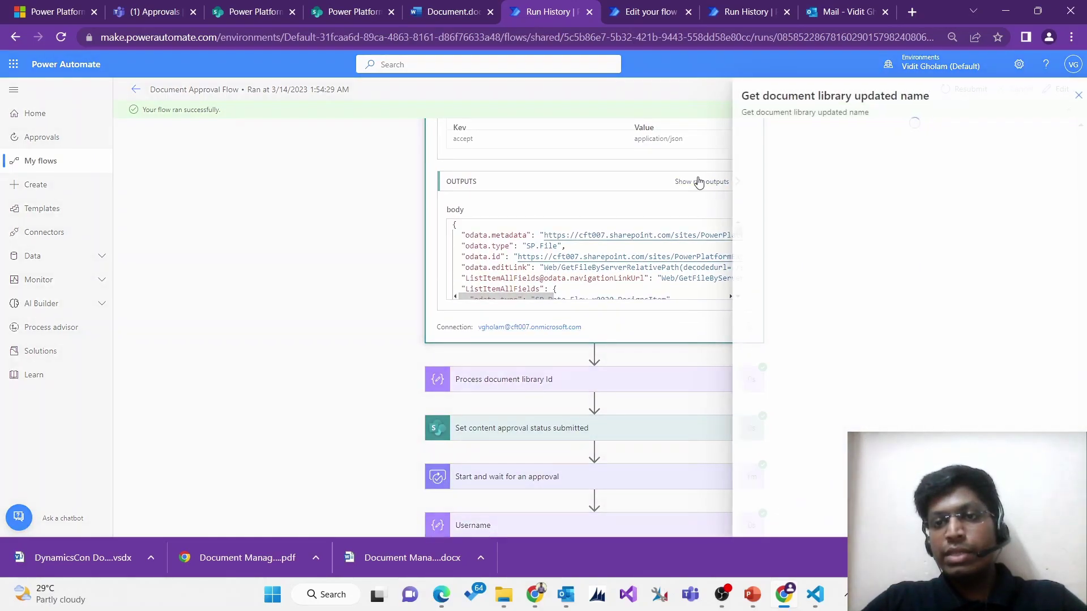
{"action": "scroll", "coordinate": [863, 292], "scroll_direction": "down", "scroll_amount": 3}
{"action": "scroll", "coordinate": [862, 293], "scroll_direction": "down", "scroll_amount": 3}
{"action": "scroll", "coordinate": [800, 235], "scroll_direction": "down", "scroll_amount": 2}
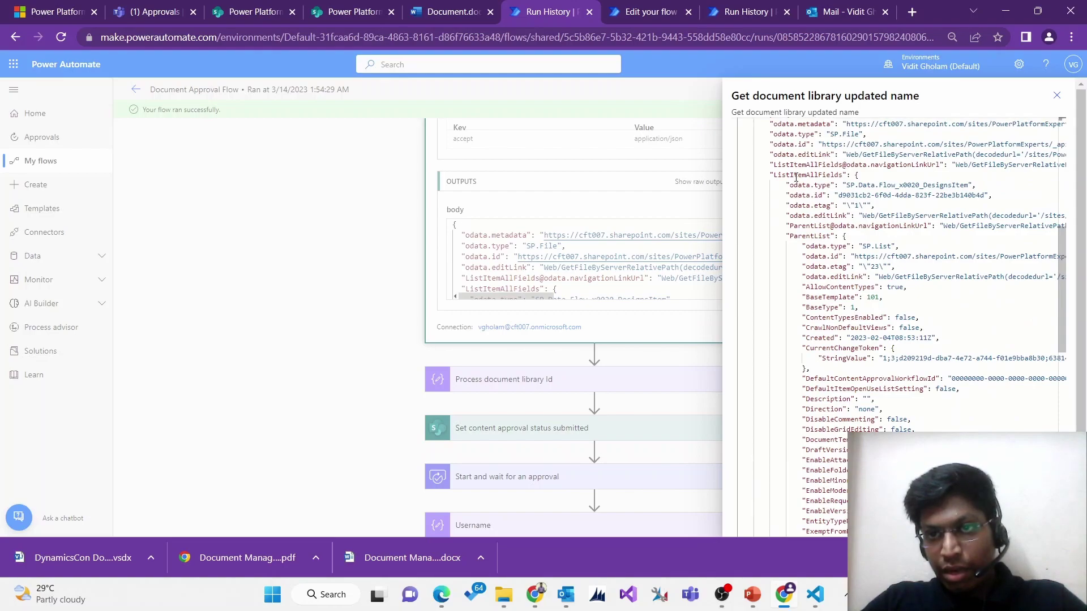
Highlight ListItemAllFields, ParentList and the library's Id value in the raw outputs, and close the raw output view
{"action": "double_click", "coordinate": [804, 175]}
{"action": "scroll", "coordinate": [832, 342], "scroll_direction": "down", "scroll_amount": 1}
{"action": "scroll", "coordinate": [835, 341], "scroll_direction": "down", "scroll_amount": 1}
{"action": "double_click", "coordinate": [813, 166]}
{"action": "scroll", "coordinate": [852, 368], "scroll_direction": "down", "scroll_amount": 3}
{"action": "double_click", "coordinate": [811, 407]}
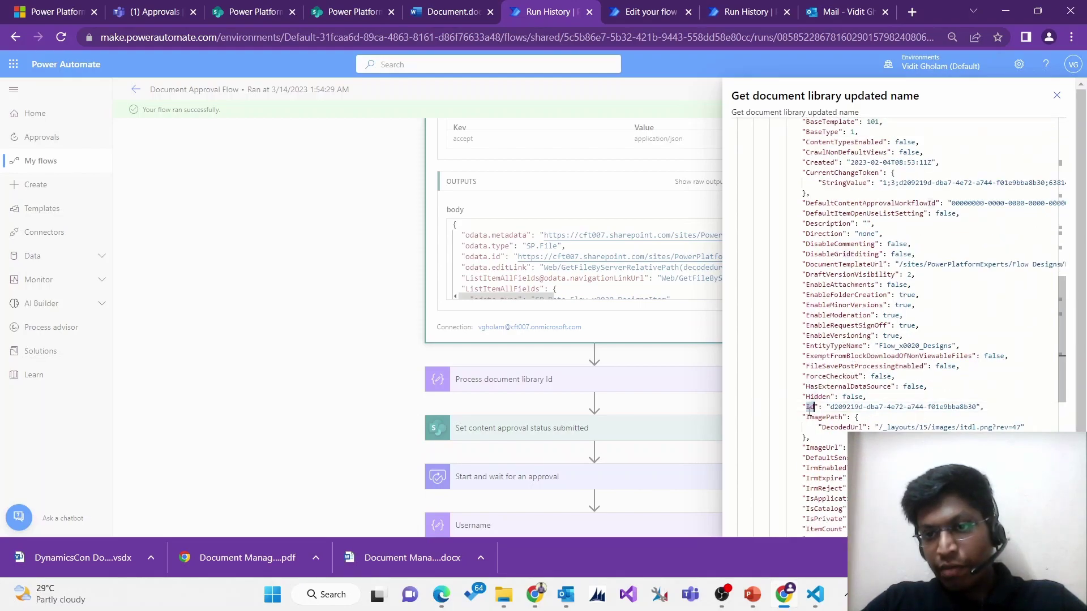
{"action": "double_click", "coordinate": [836, 408]}
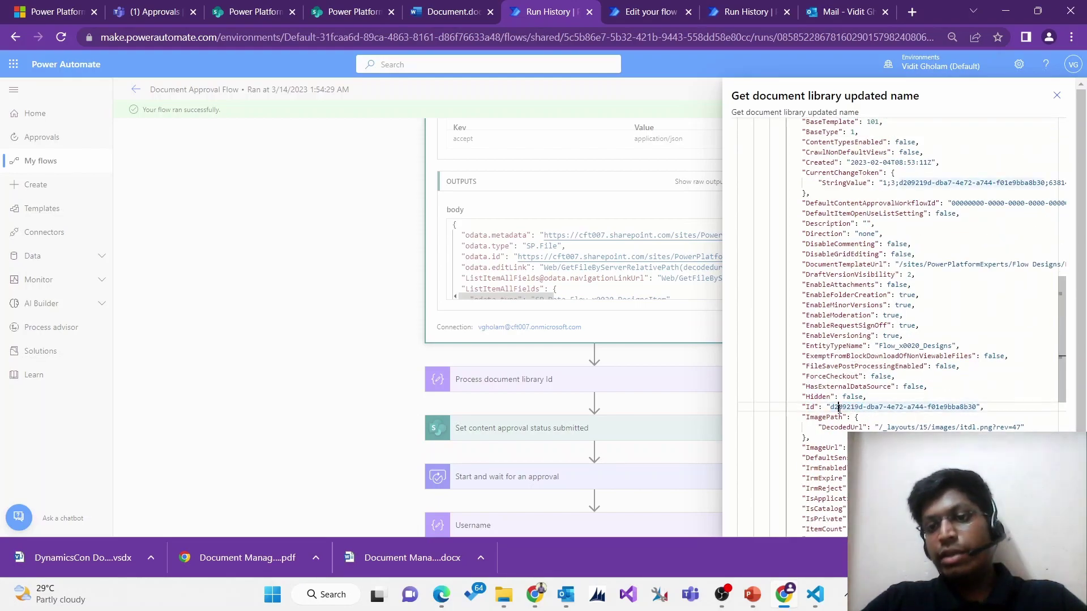
{"action": "left_click", "coordinate": [589, 335]}
{"action": "scroll", "coordinate": [612, 385], "scroll_direction": "down", "scroll_amount": 2}
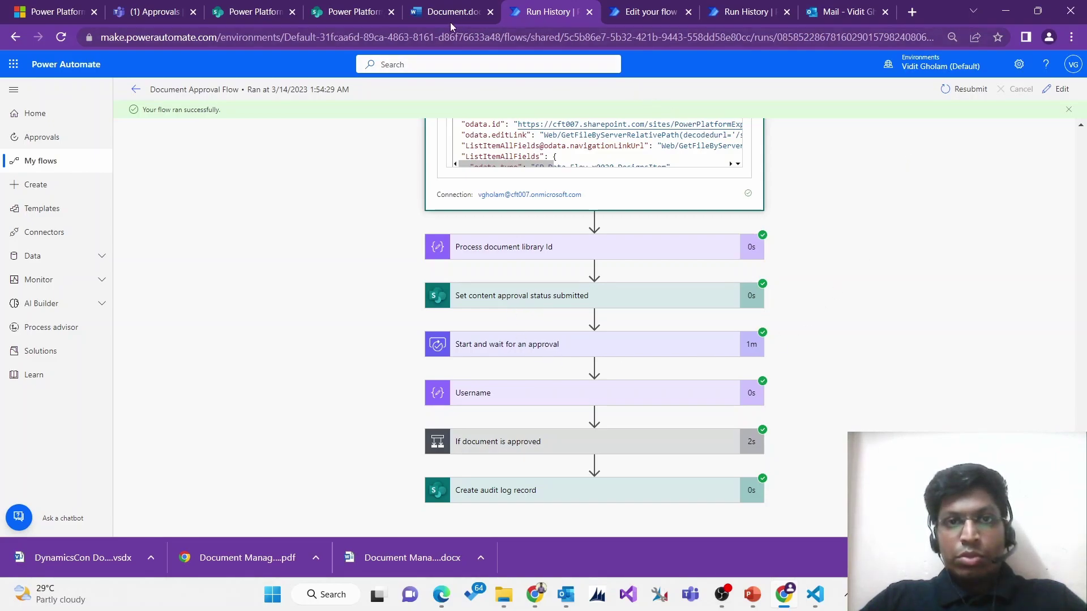
View the open Document PDF.pdf and Document.docx pages, and return to the flow run to show the For a selected file trigger's details
{"action": "left_click", "coordinate": [354, 12]}
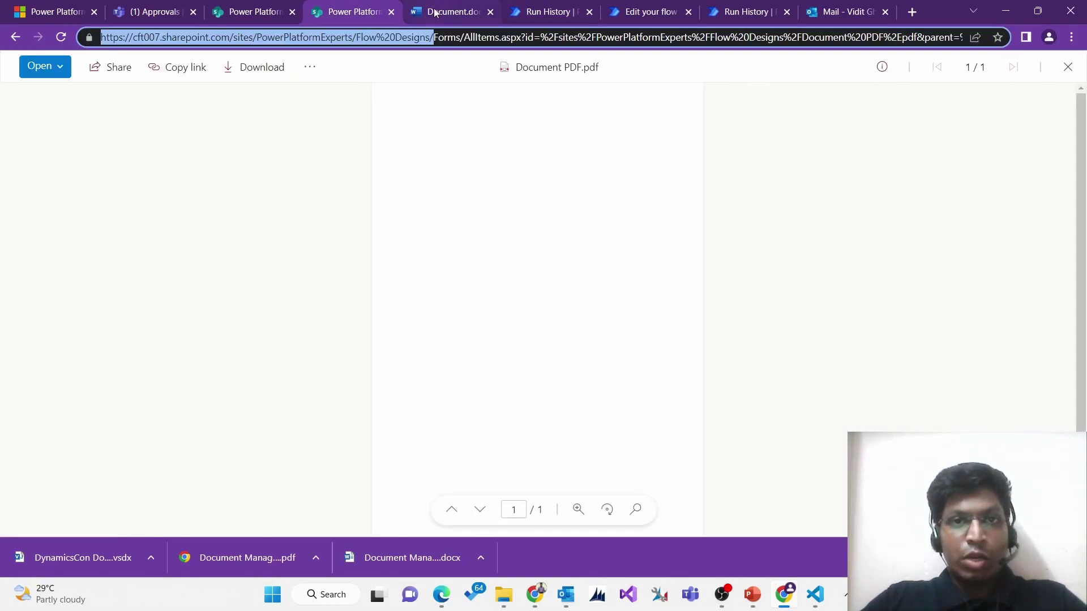
{"action": "left_click", "coordinate": [435, 13]}
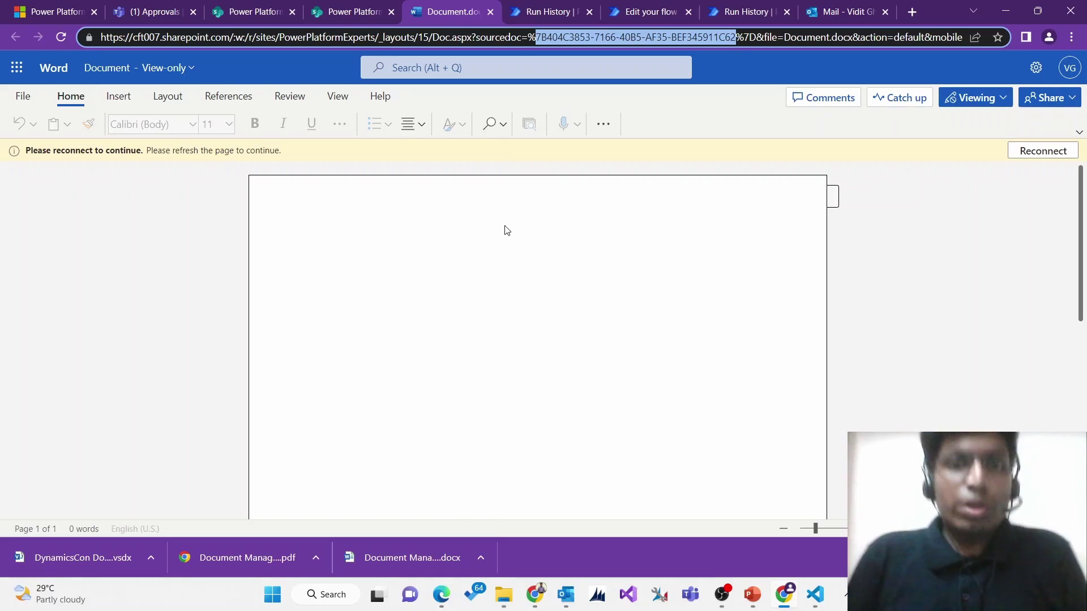
{"action": "key", "text": "ctrl+Tab"}
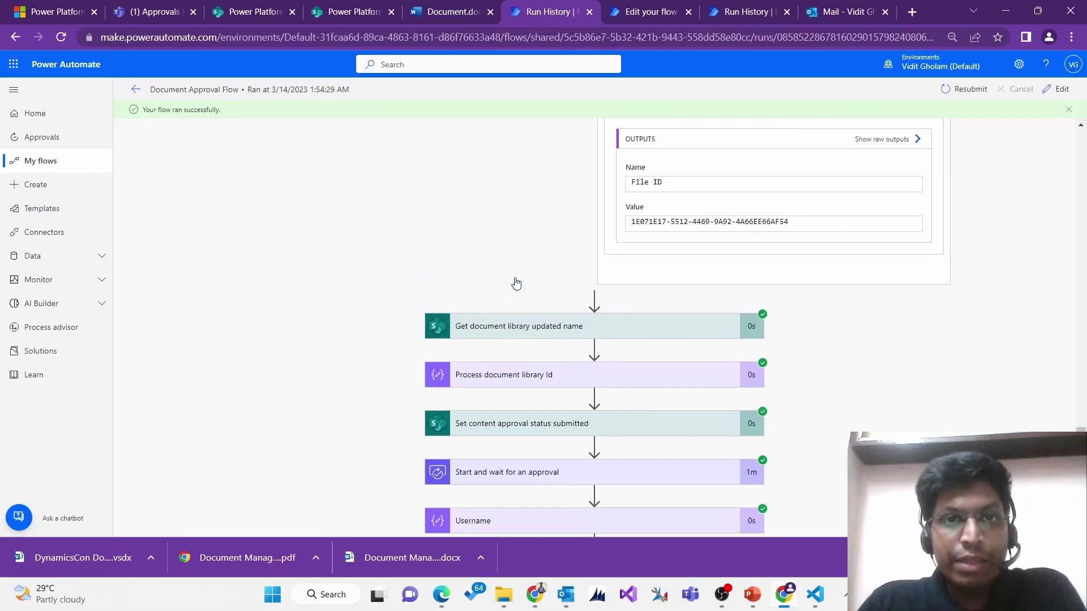
{"action": "scroll", "coordinate": [516, 283], "scroll_direction": "up", "scroll_amount": 15}
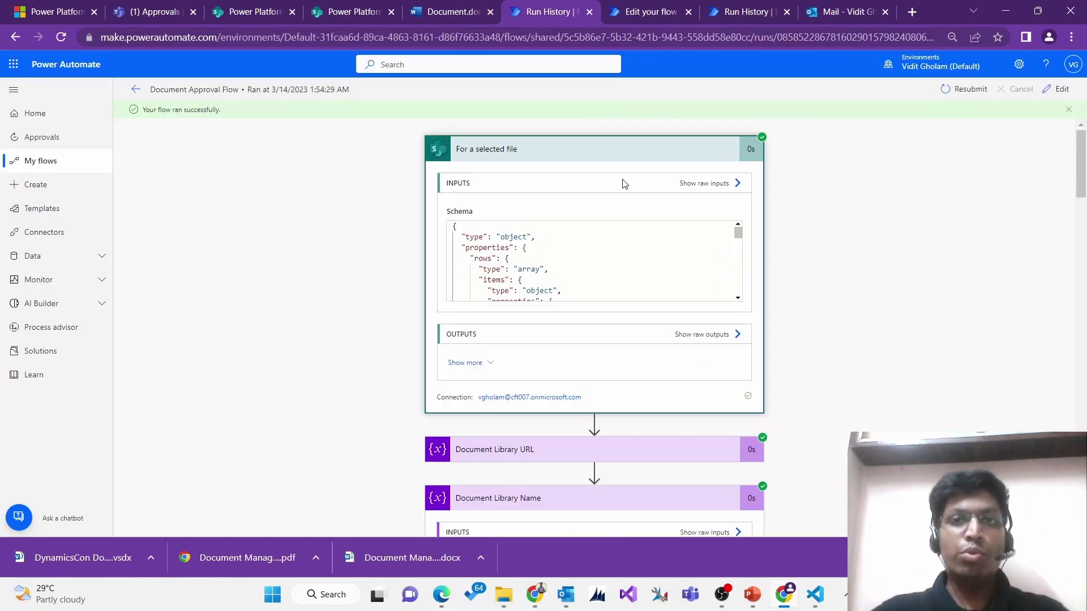